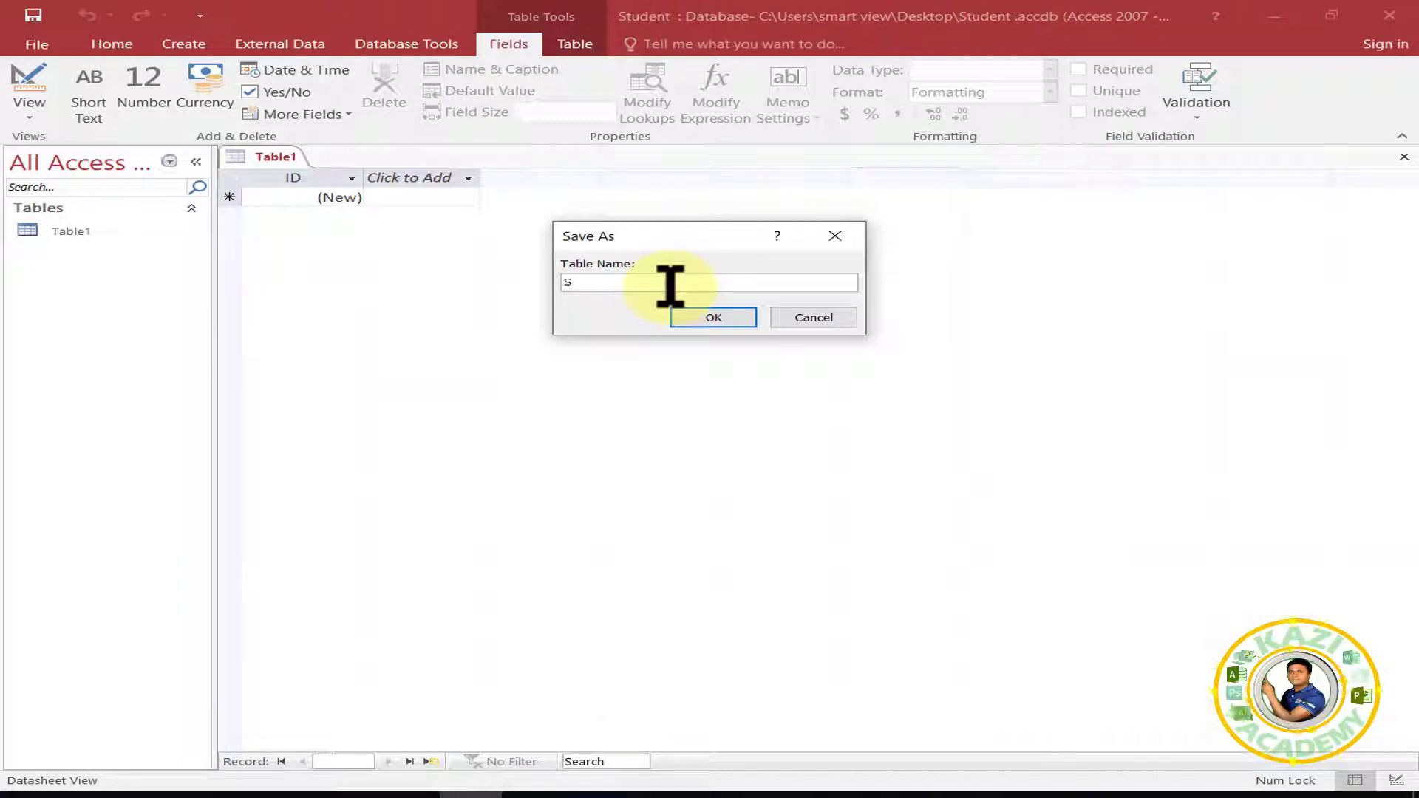
# Step: Save the new table as Student and rename its ID field to Student ID
pyautogui.write('tudent')
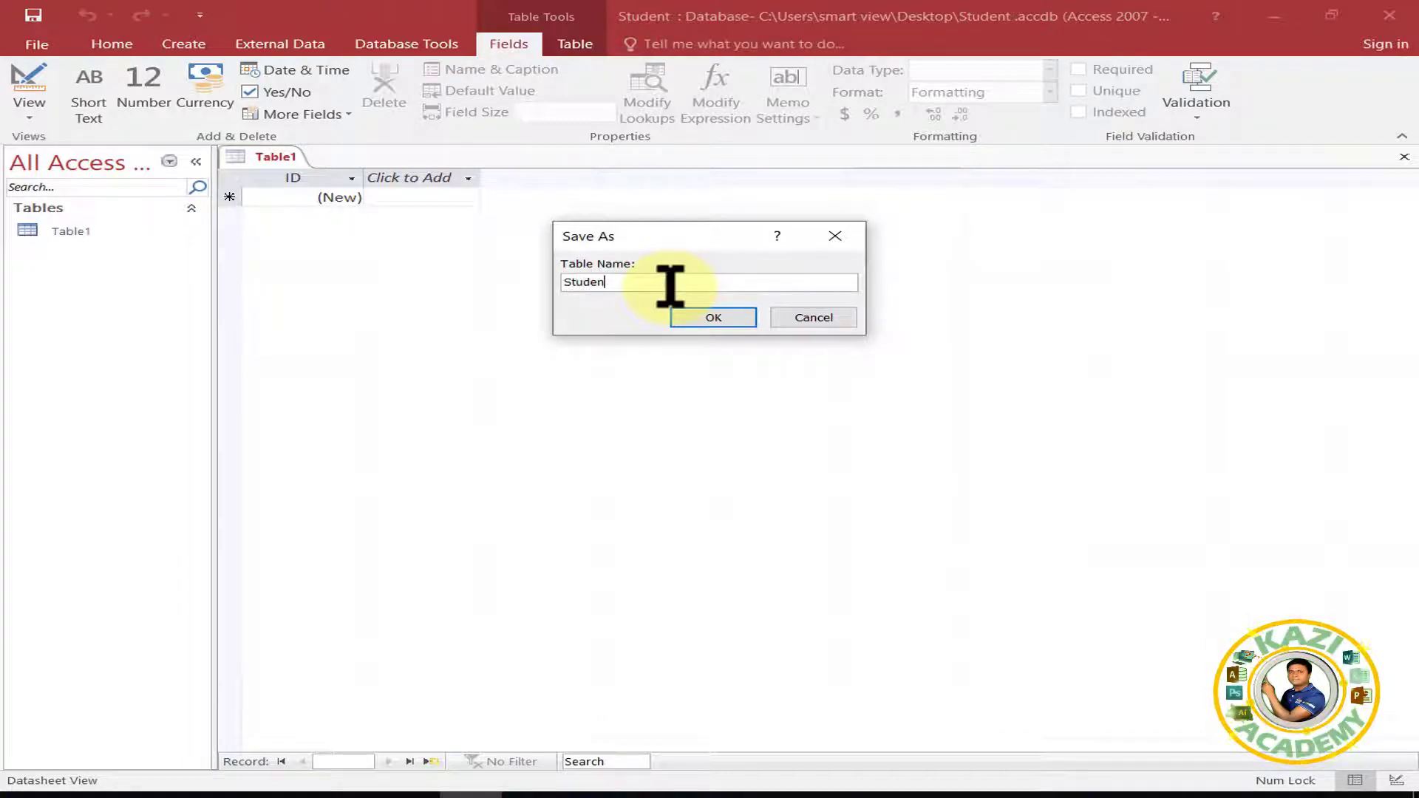
pyautogui.click(716, 319)
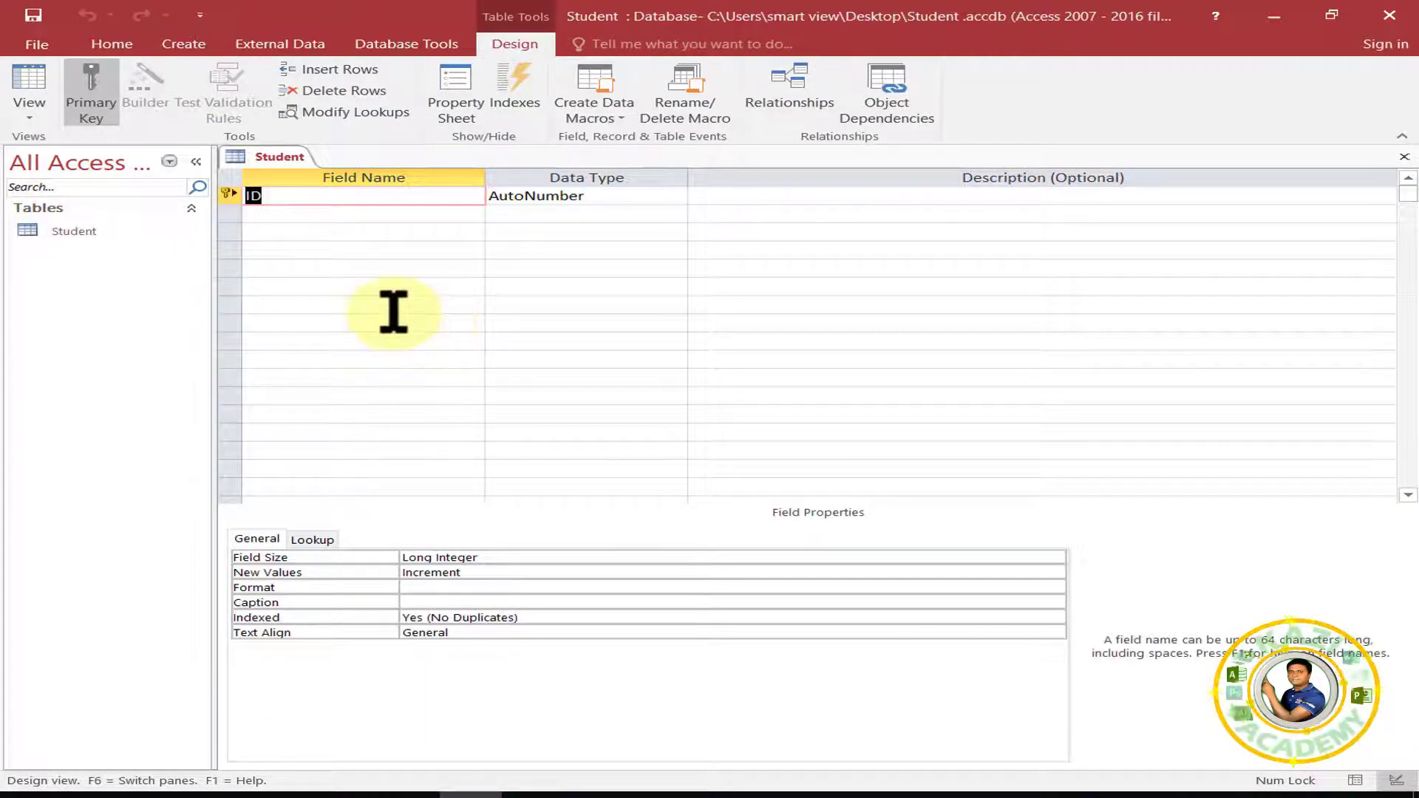
pyautogui.click(305, 198)
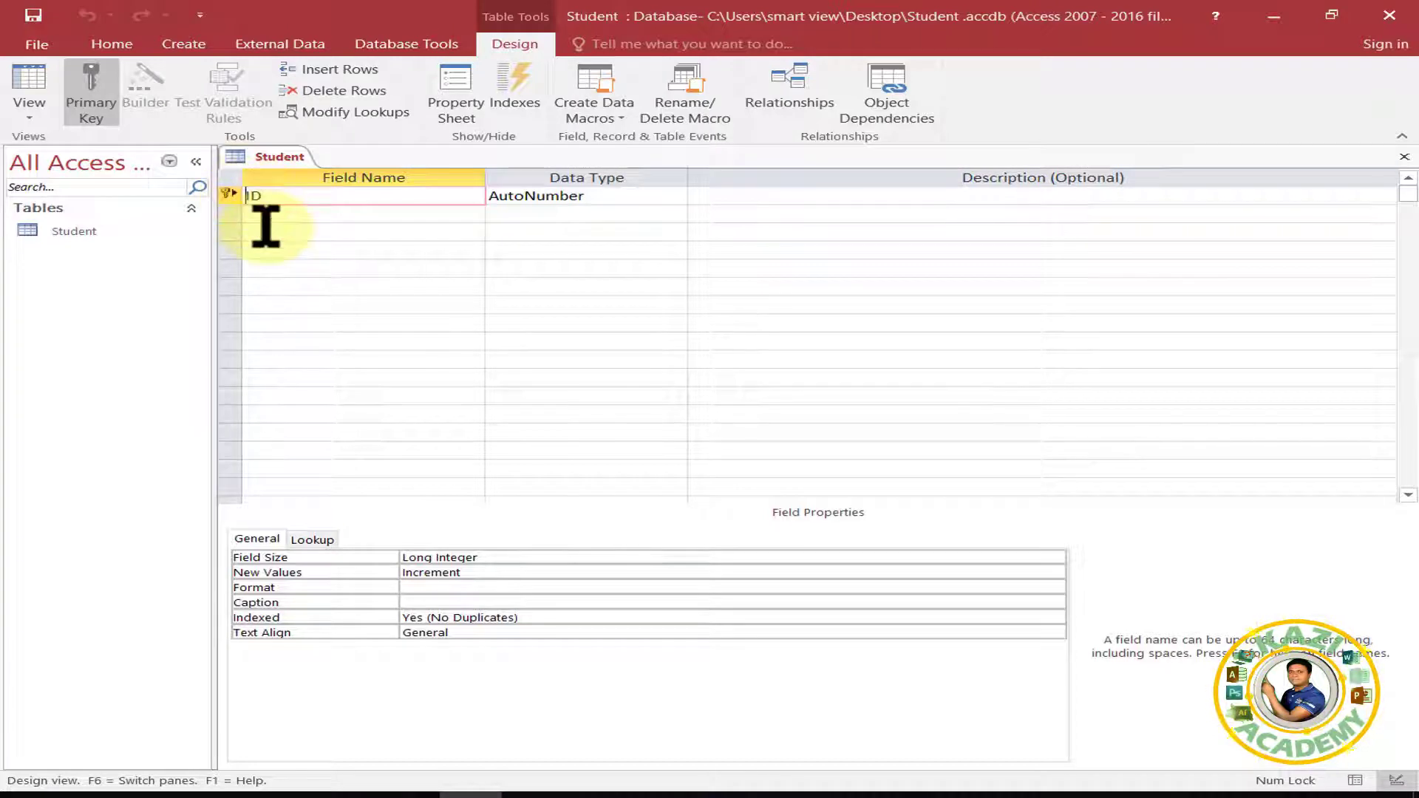
pyautogui.write('Studen')
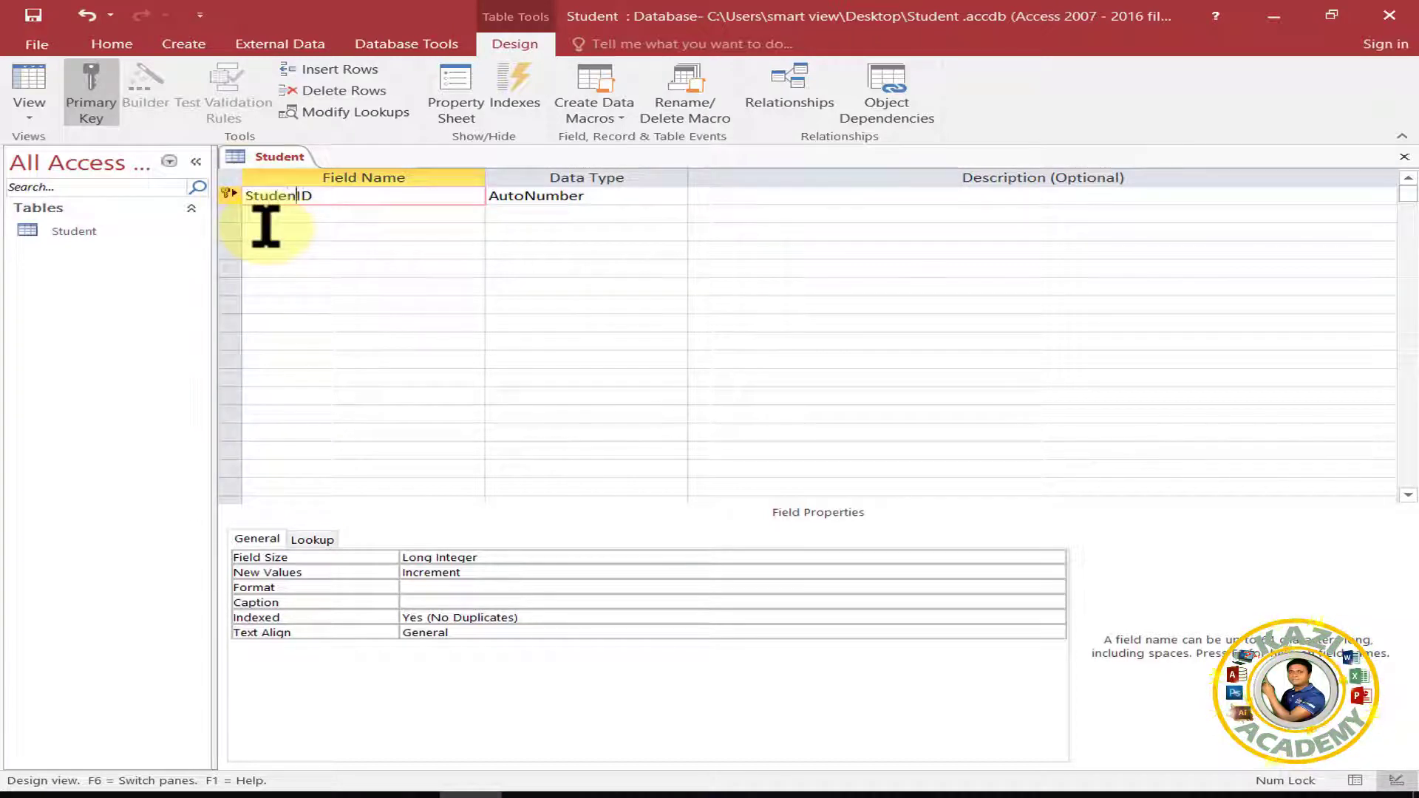
pyautogui.write('t')
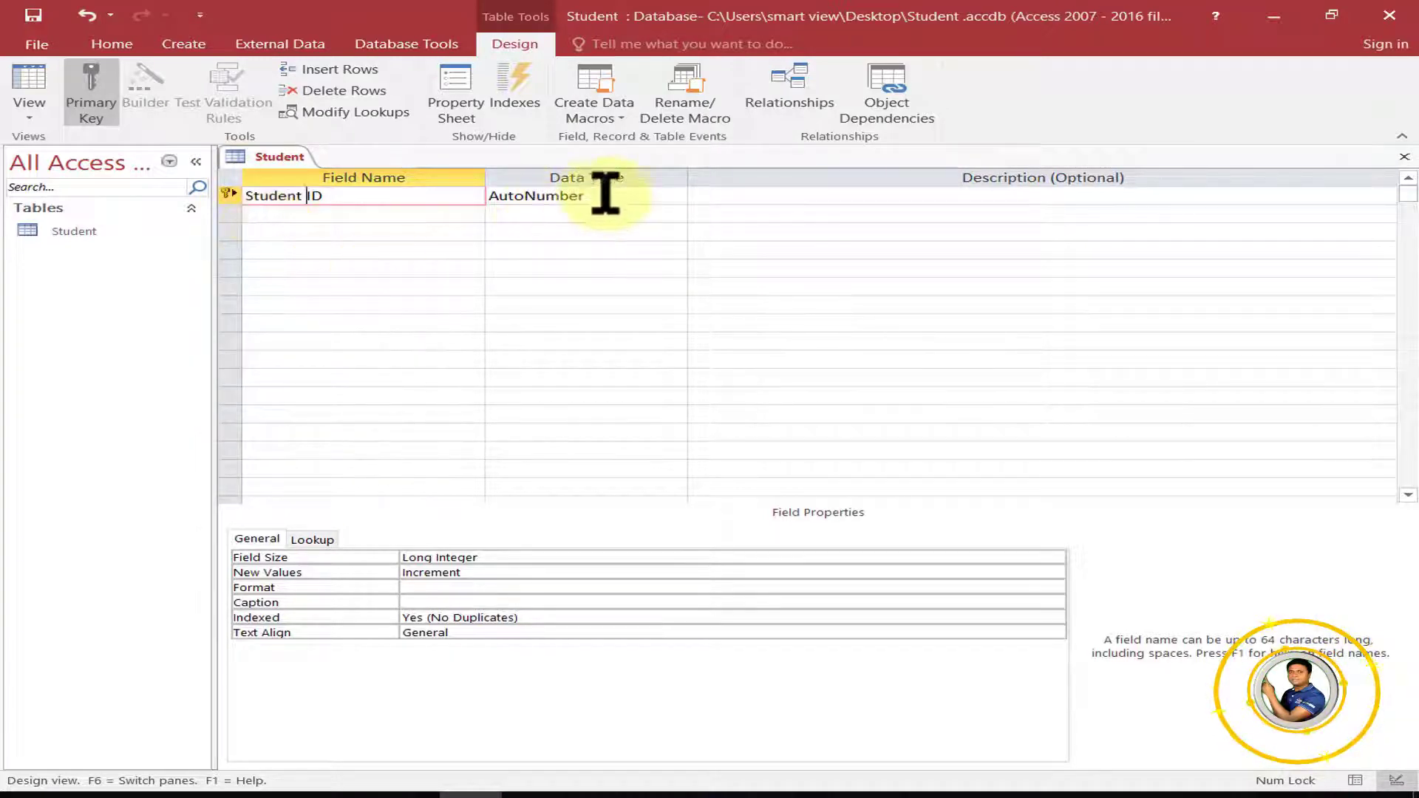
# Step: Examine the Student ID field's data type and the options for its Field Size and New Values properties
pyautogui.click(633, 194)
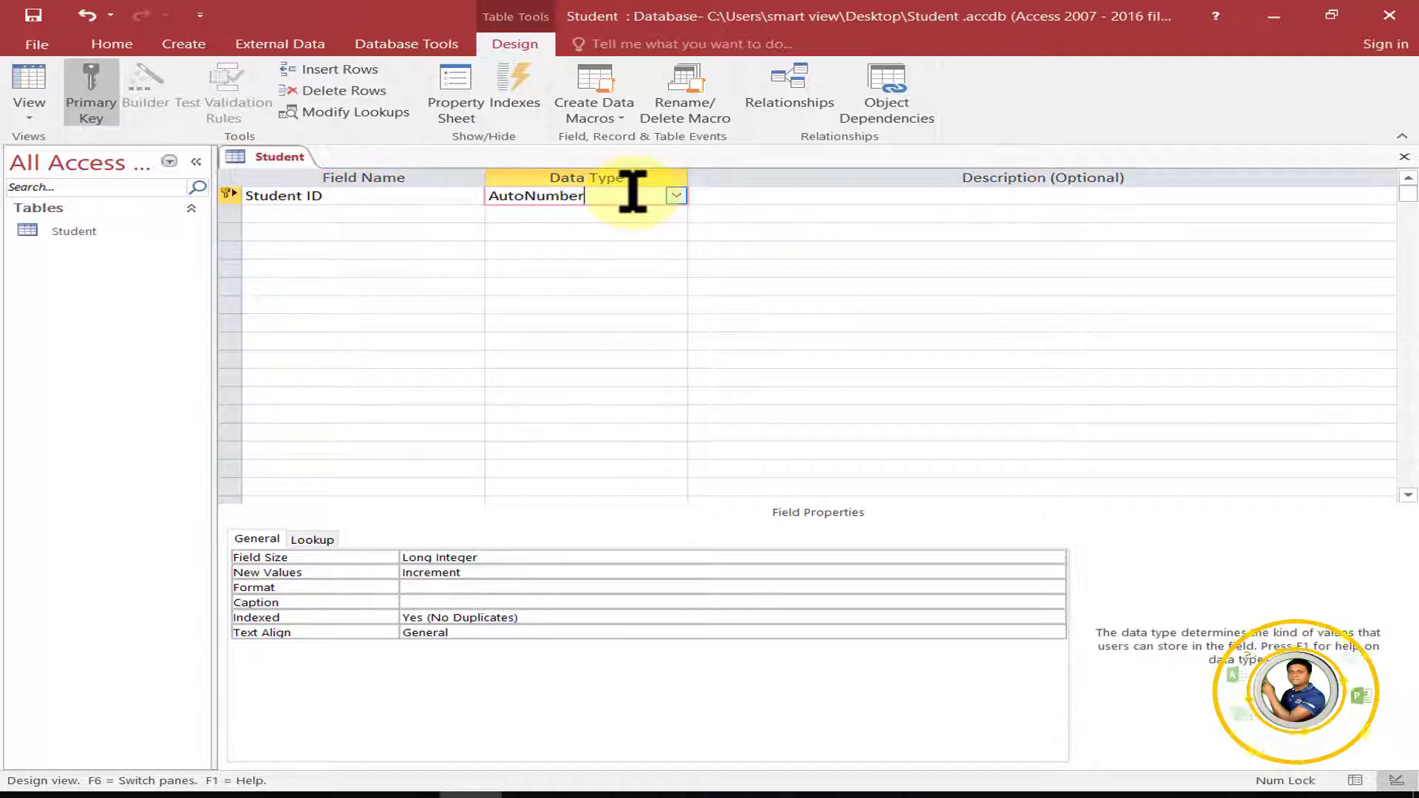
pyautogui.click(434, 212)
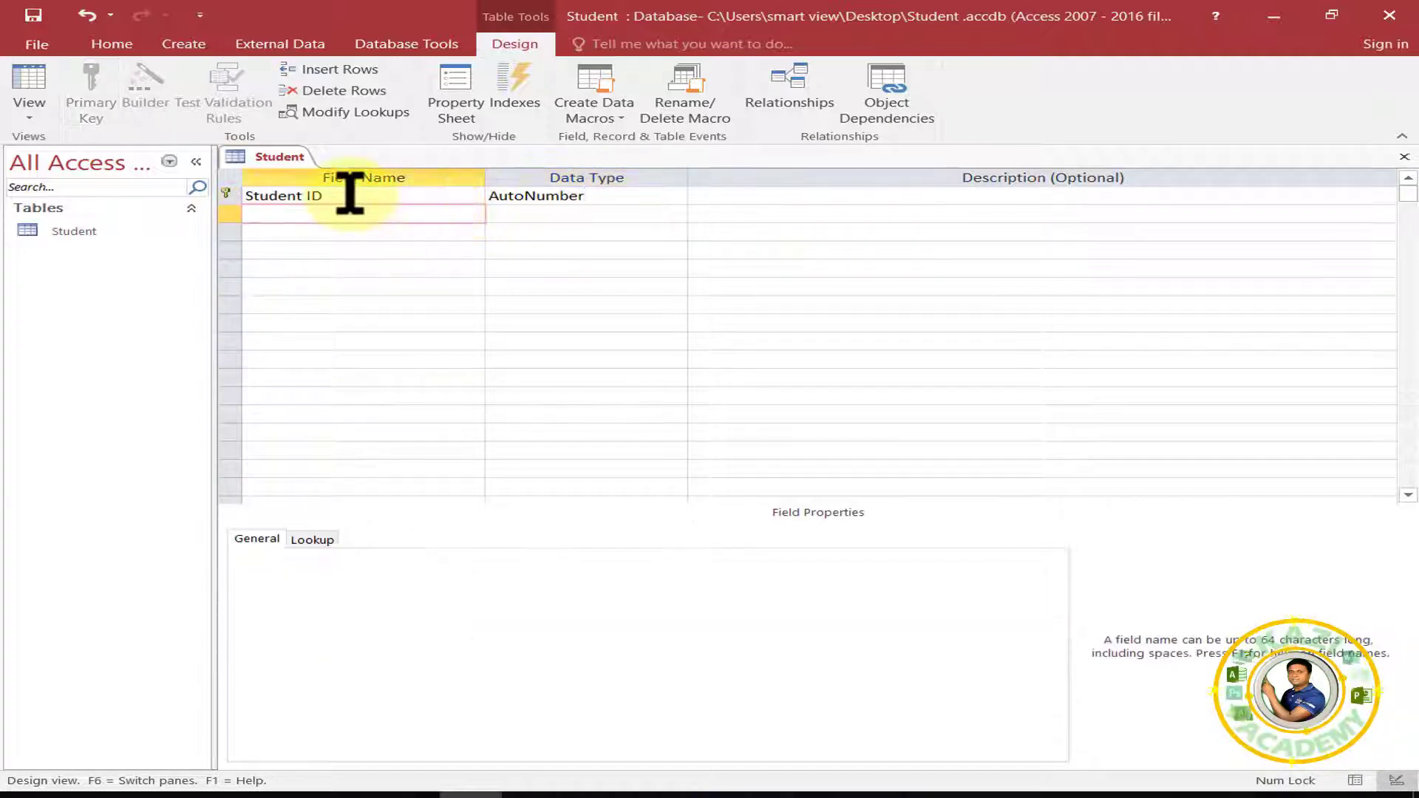
pyautogui.click(655, 196)
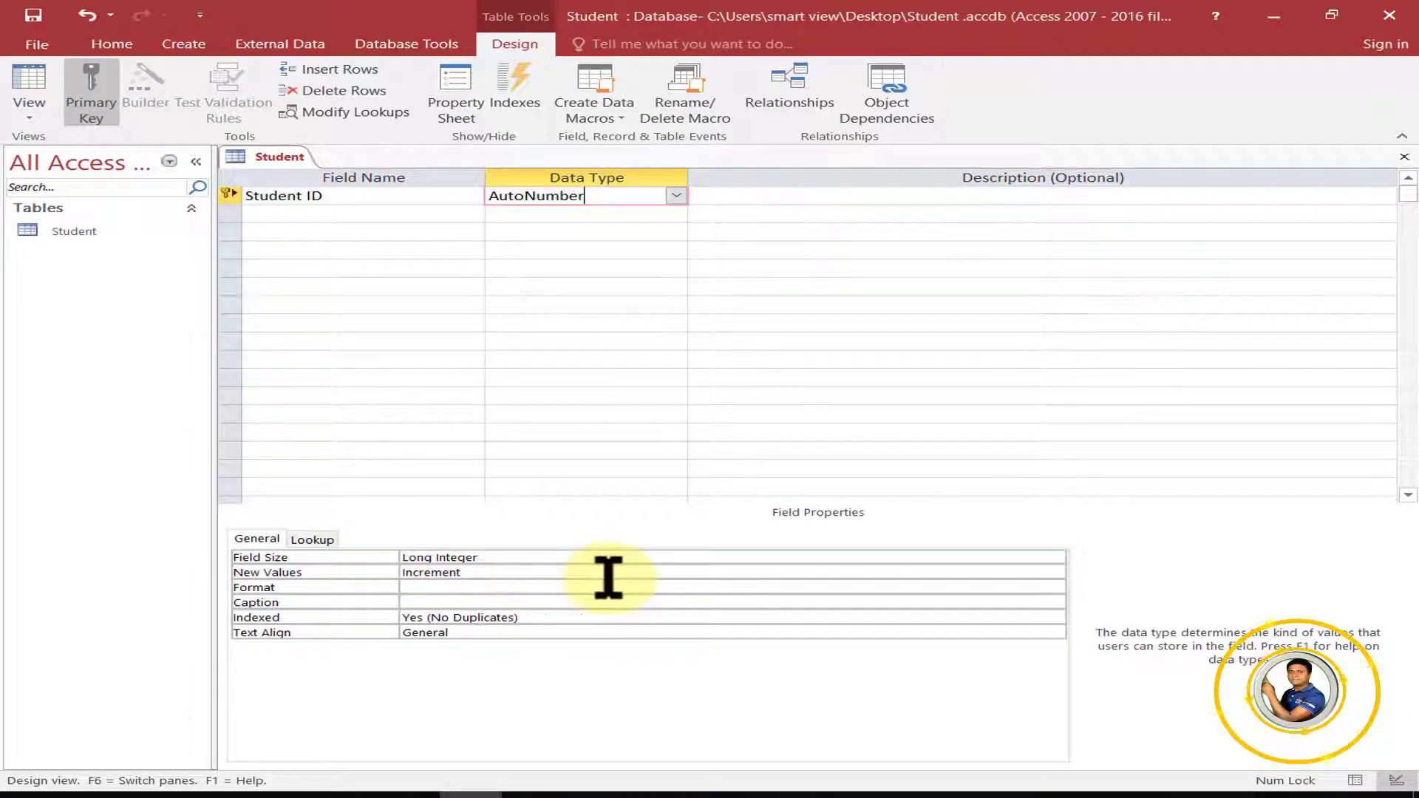
pyautogui.click(1042, 558)
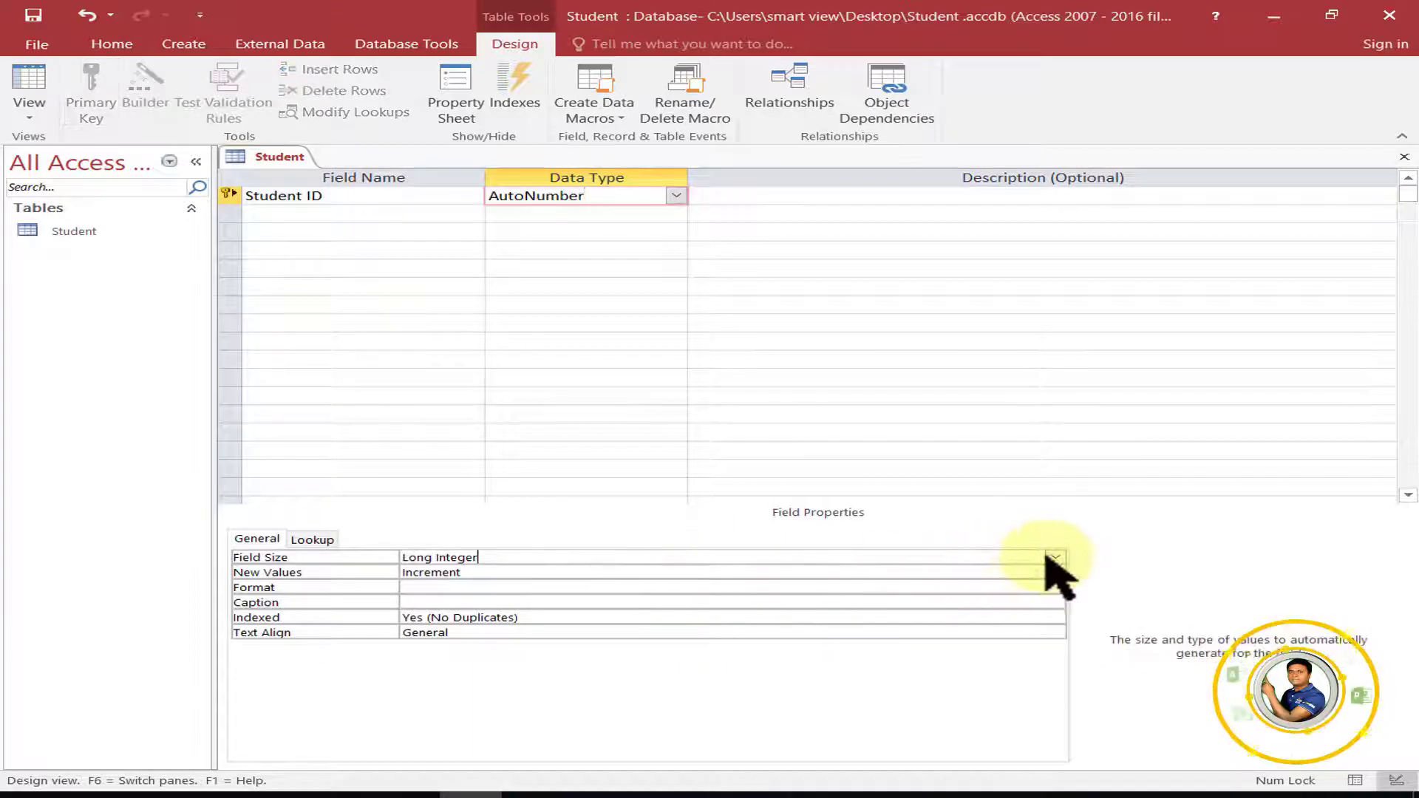
pyautogui.click(1055, 559)
pyautogui.click(1051, 559)
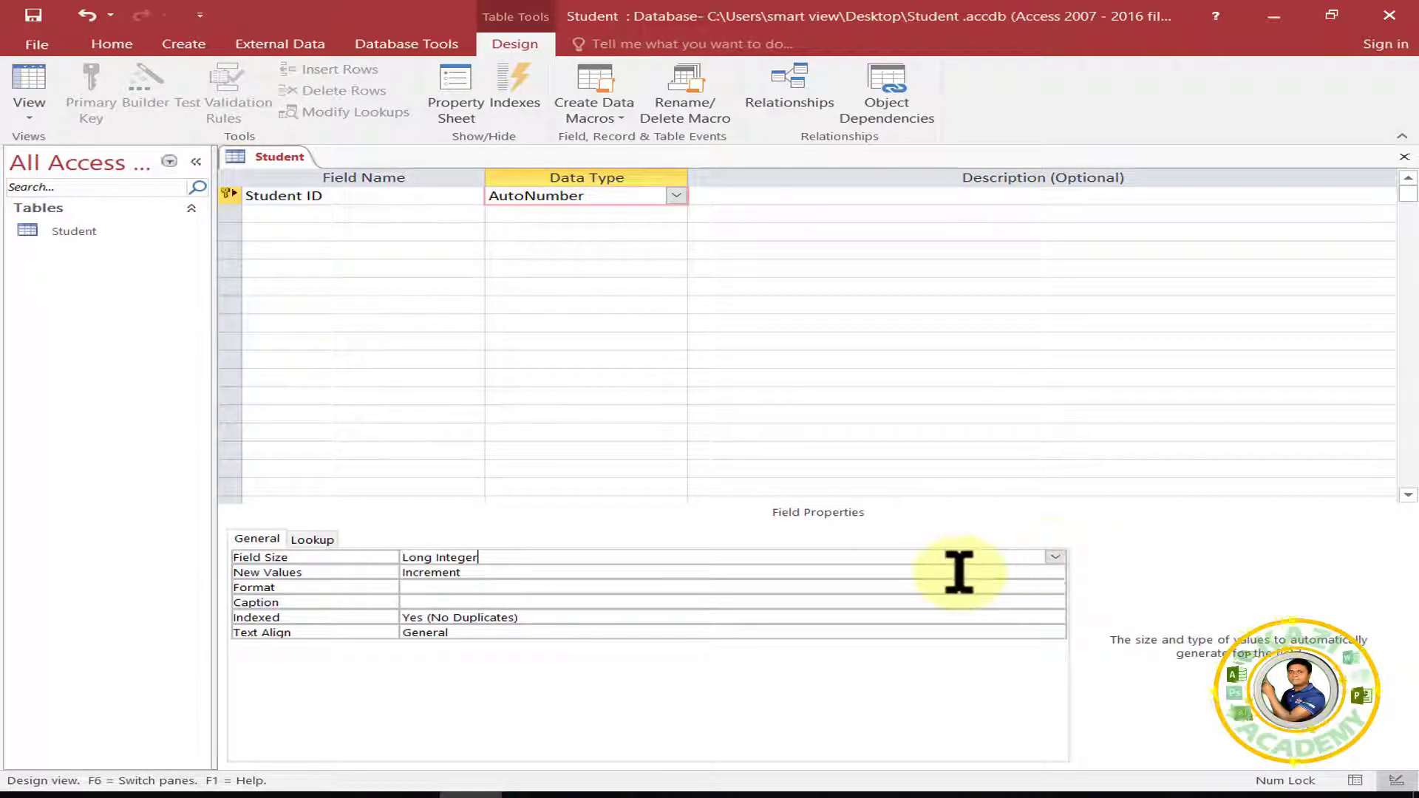
pyautogui.click(955, 573)
pyautogui.click(1057, 573)
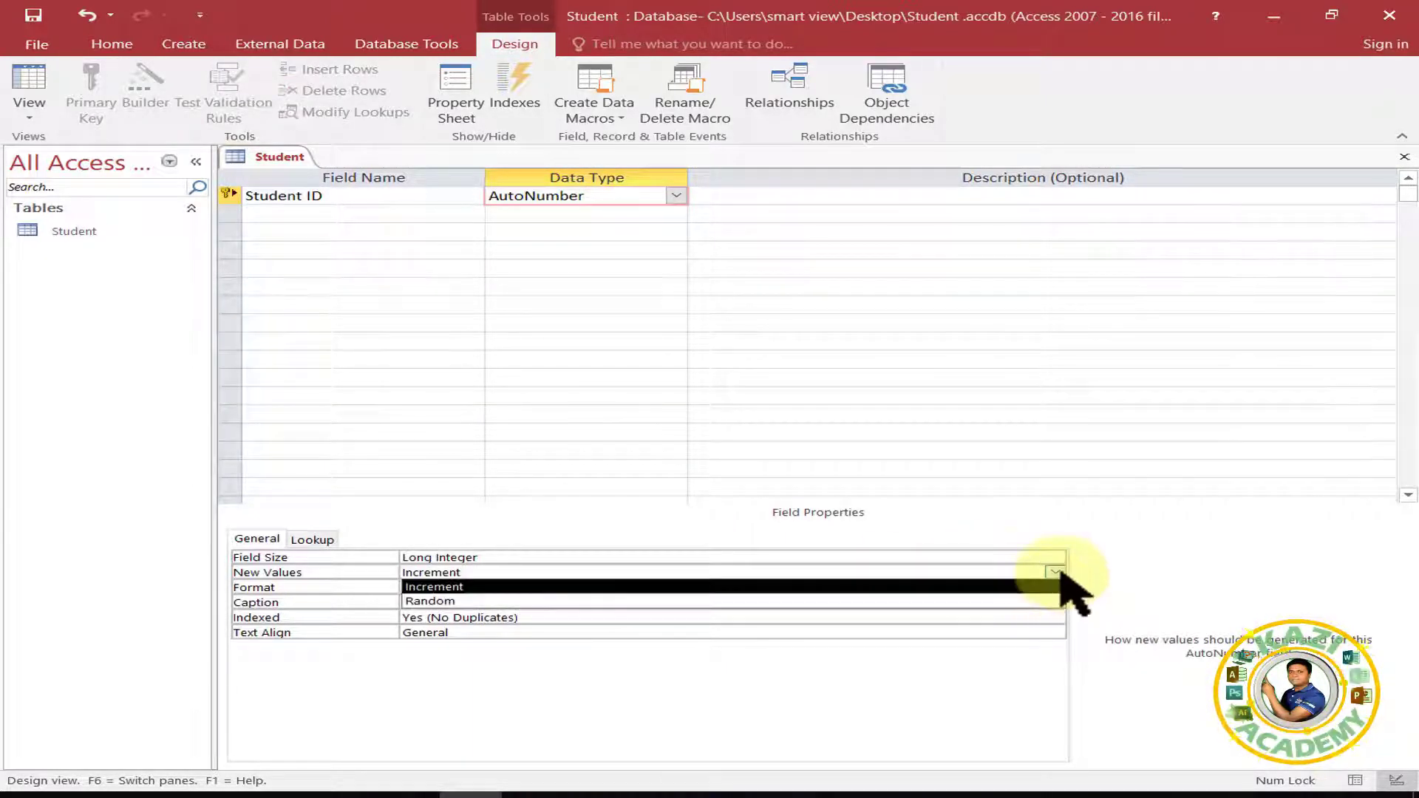
pyautogui.click(1057, 574)
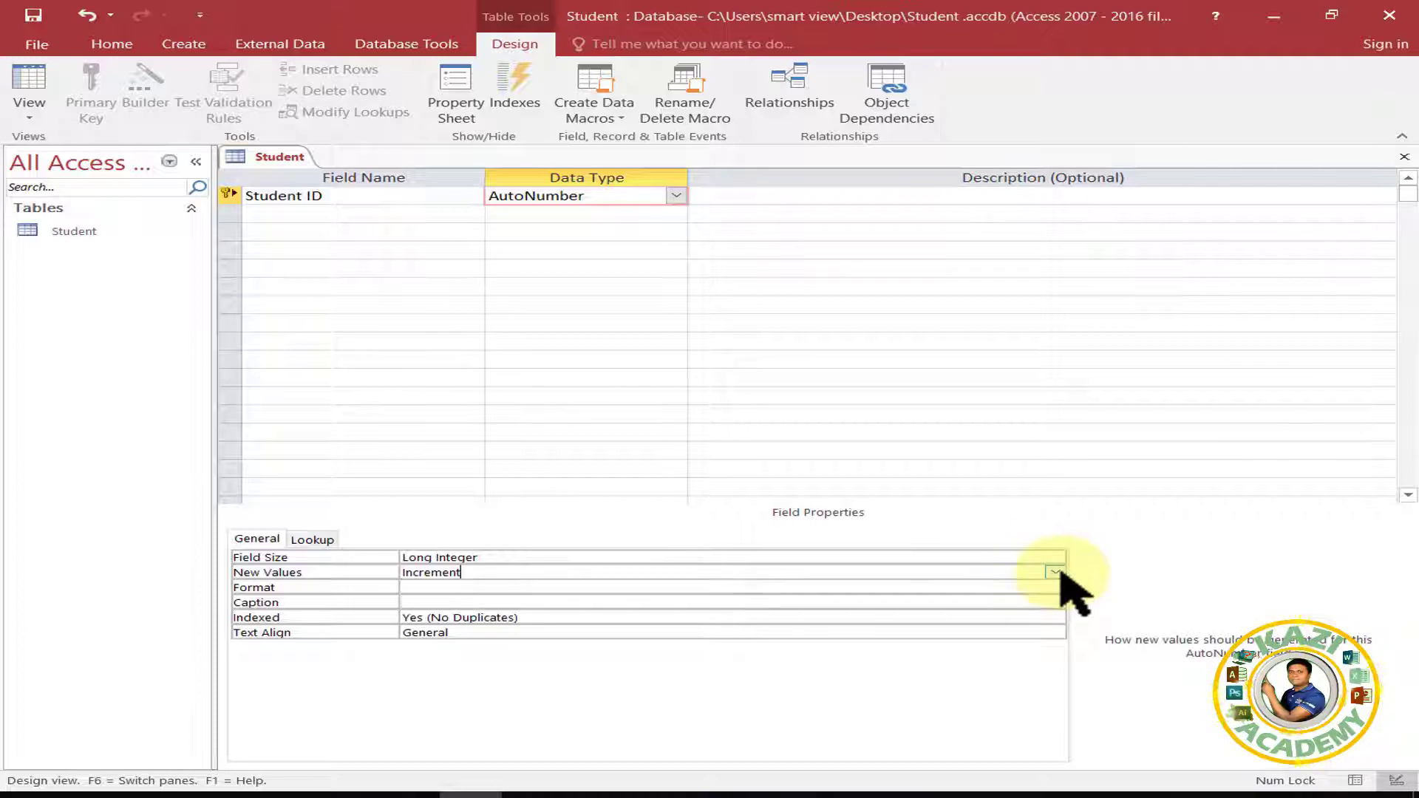
# Step: Add a Student Name field below Student ID with the Short Text data type
pyautogui.click(320, 214)
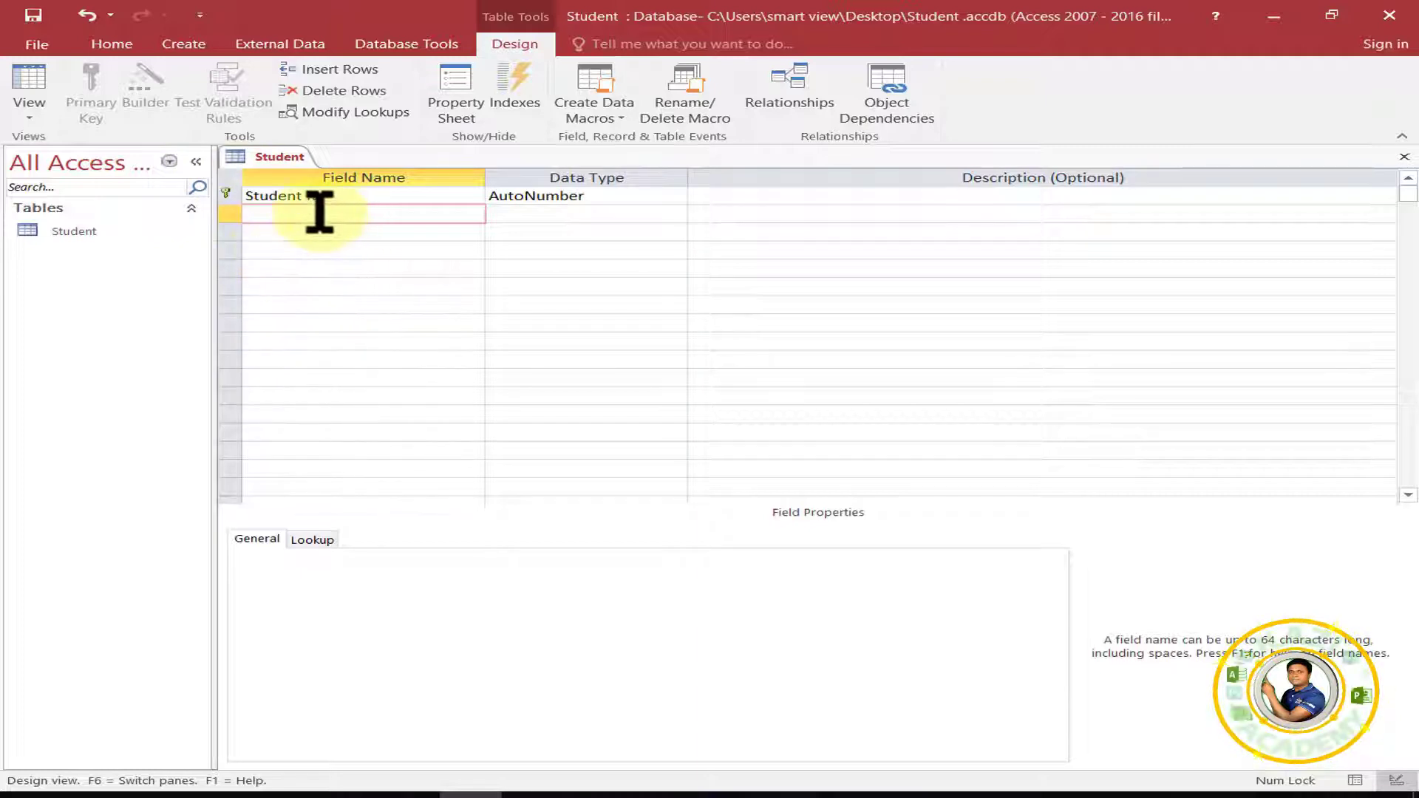
pyautogui.write('Student')
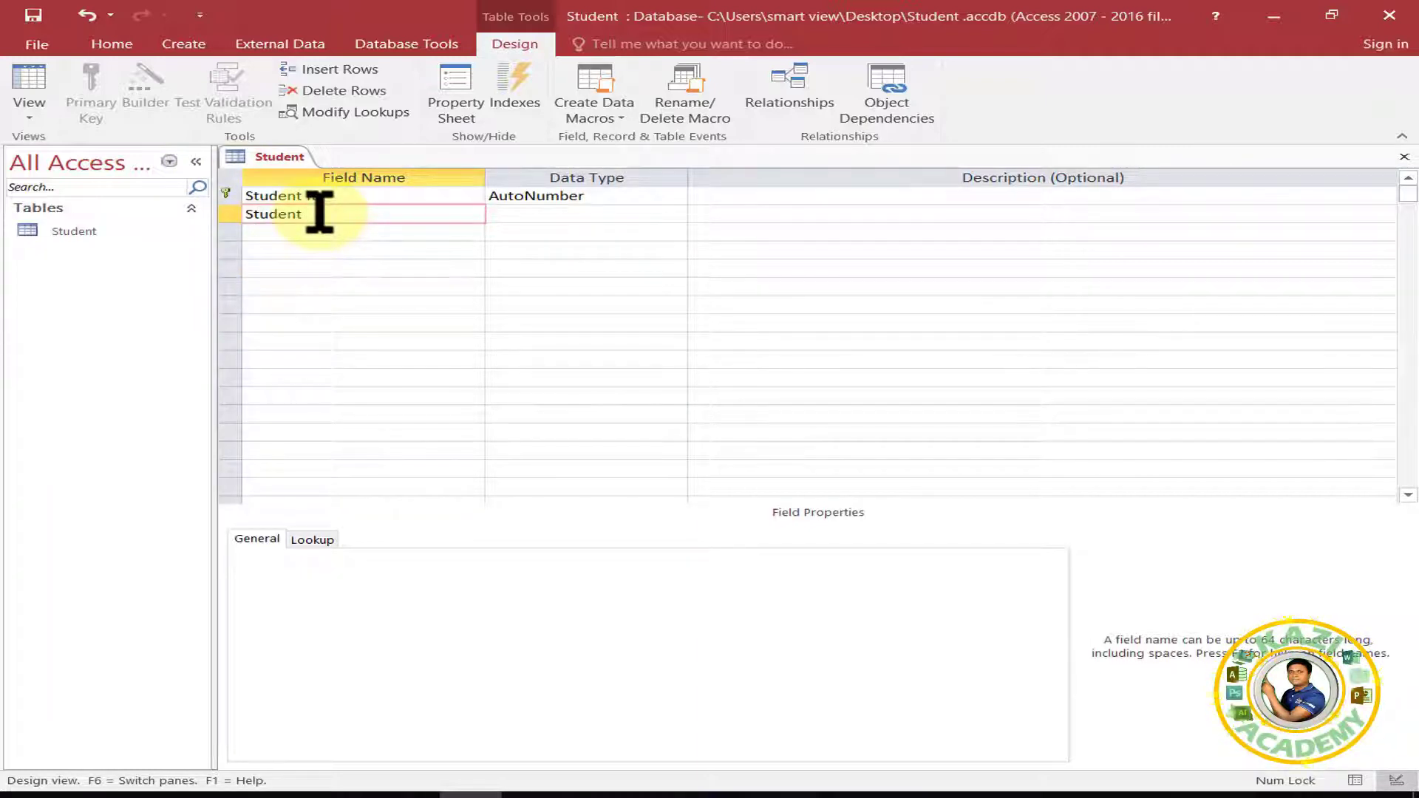
pyautogui.write(' Name')
pyautogui.click(676, 215)
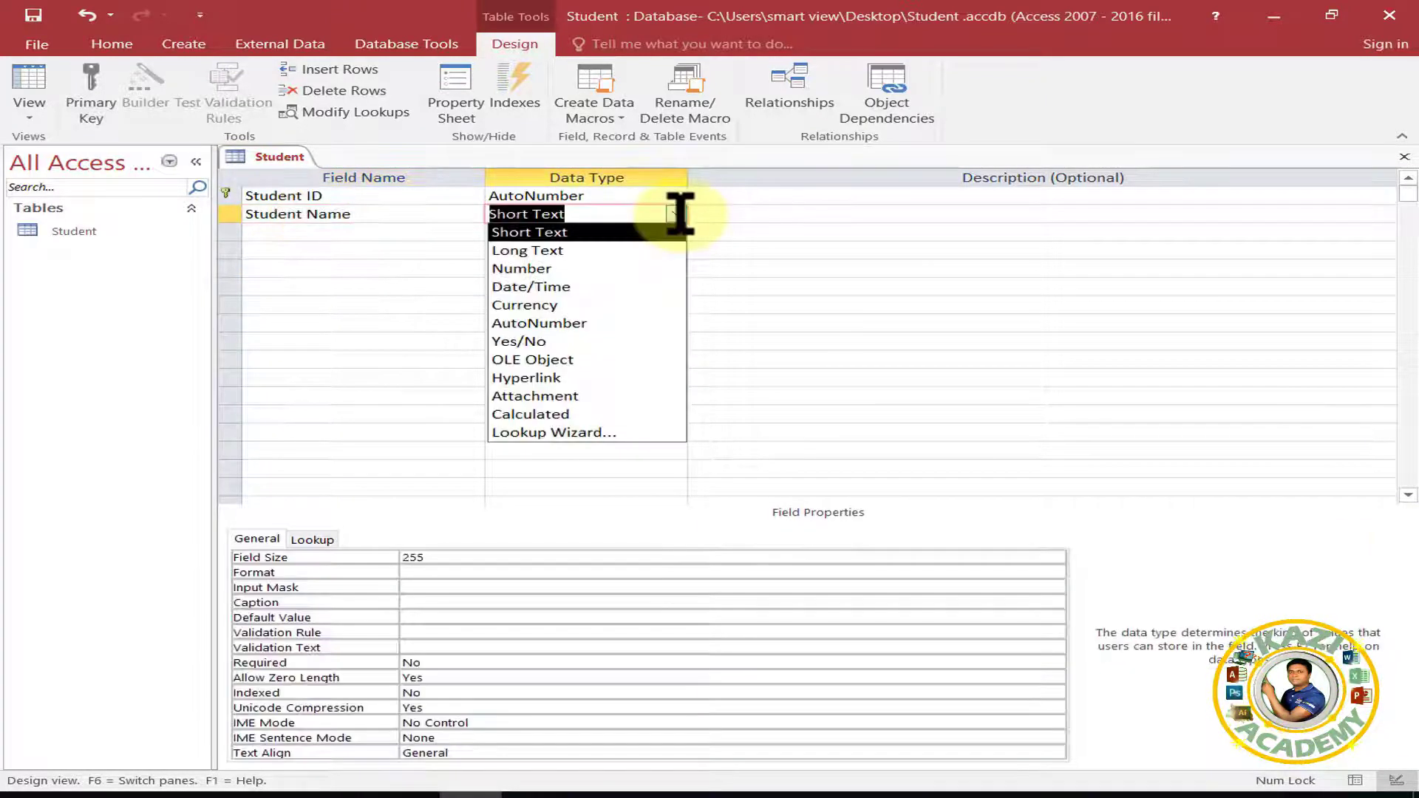
pyautogui.click(722, 213)
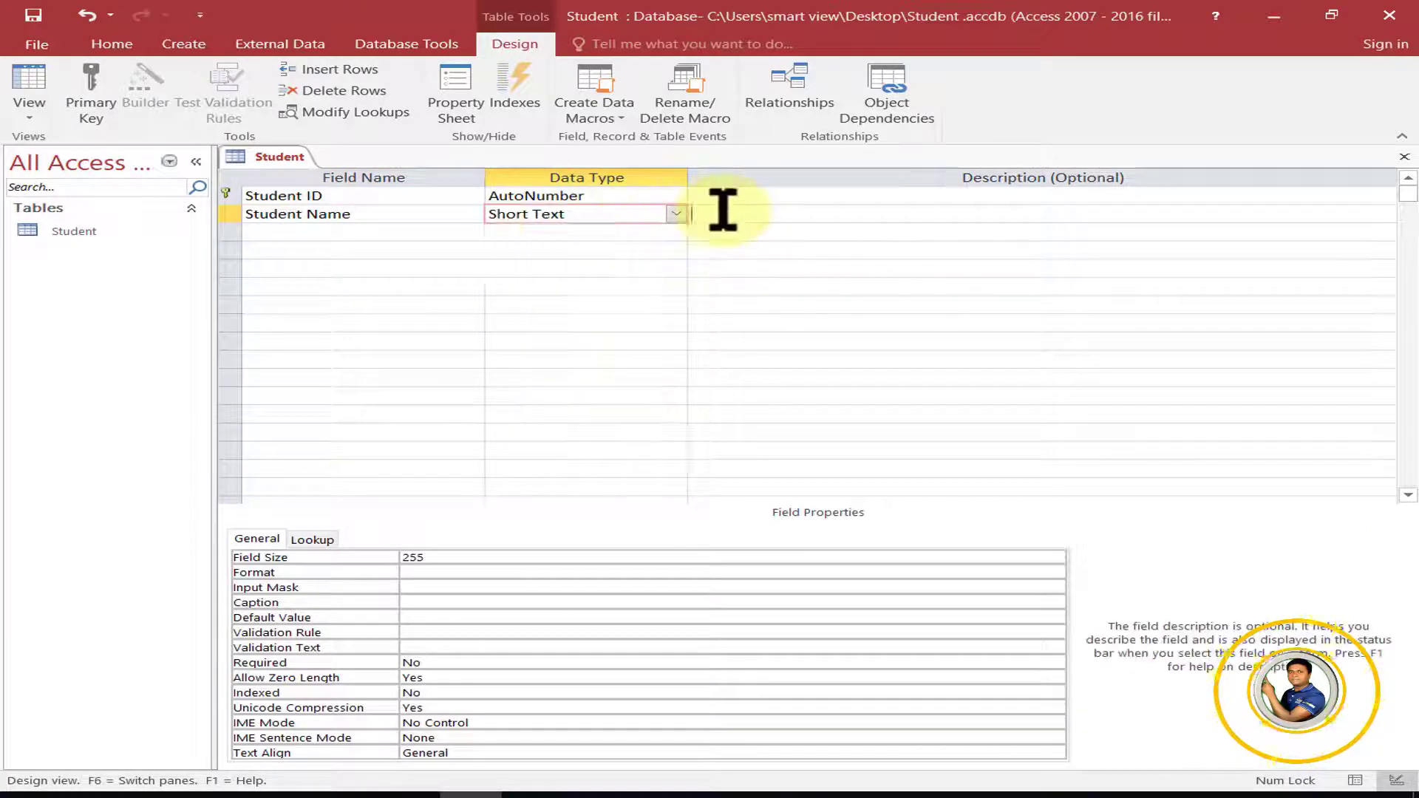
# Step: Rename the Student Name field to First Name, keeping Short Text as its data type
pyautogui.click(323, 229)
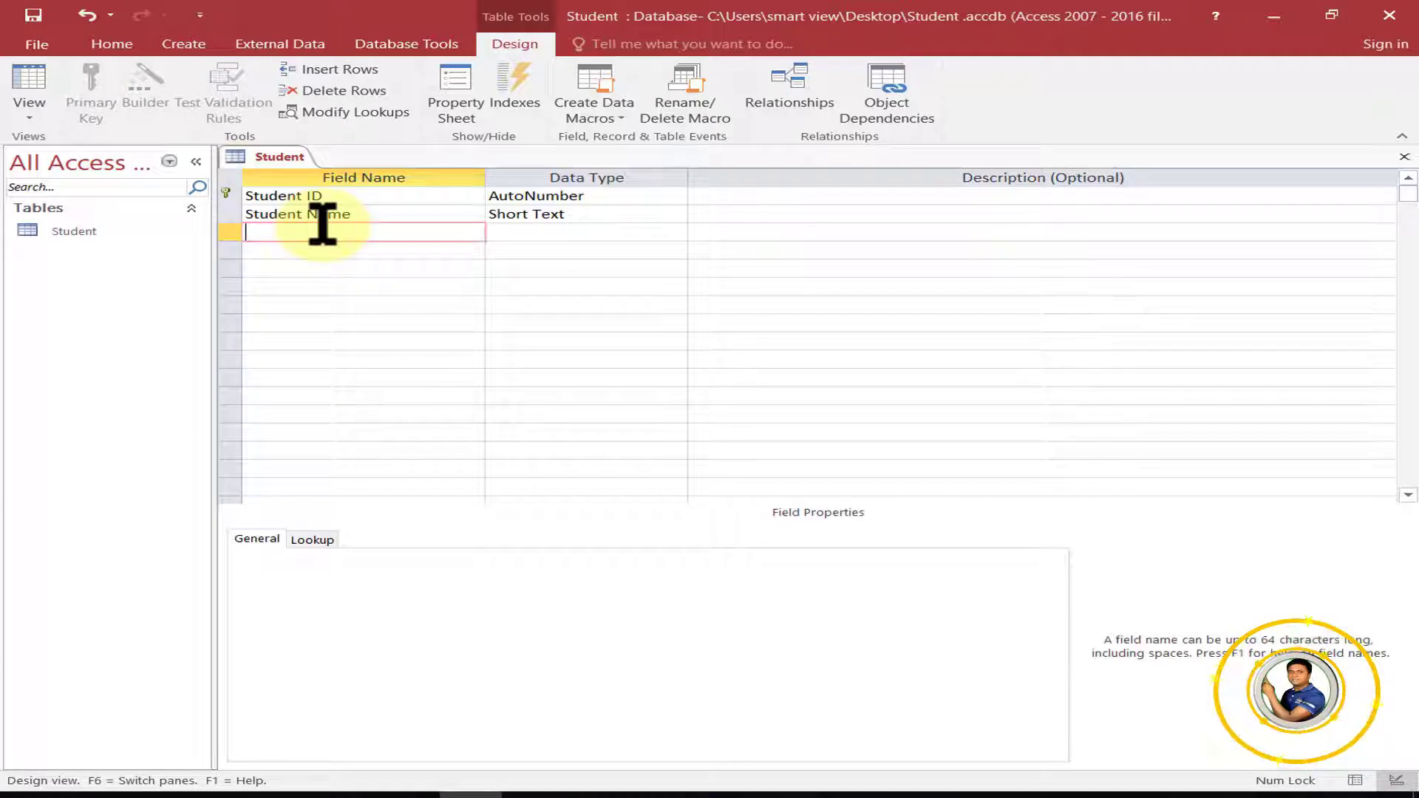
pyautogui.press('Up')
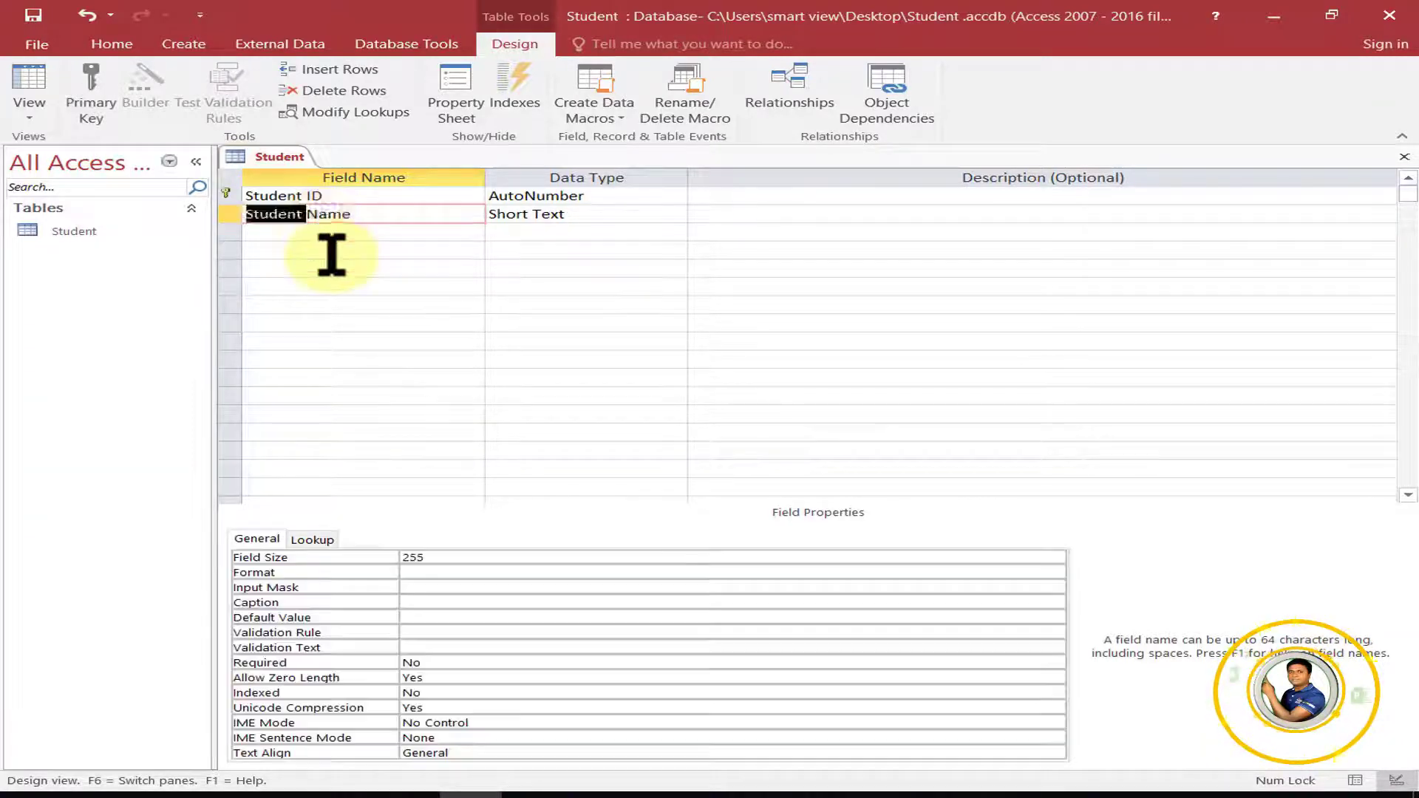
pyautogui.write('First Name')
pyautogui.press('Tab')
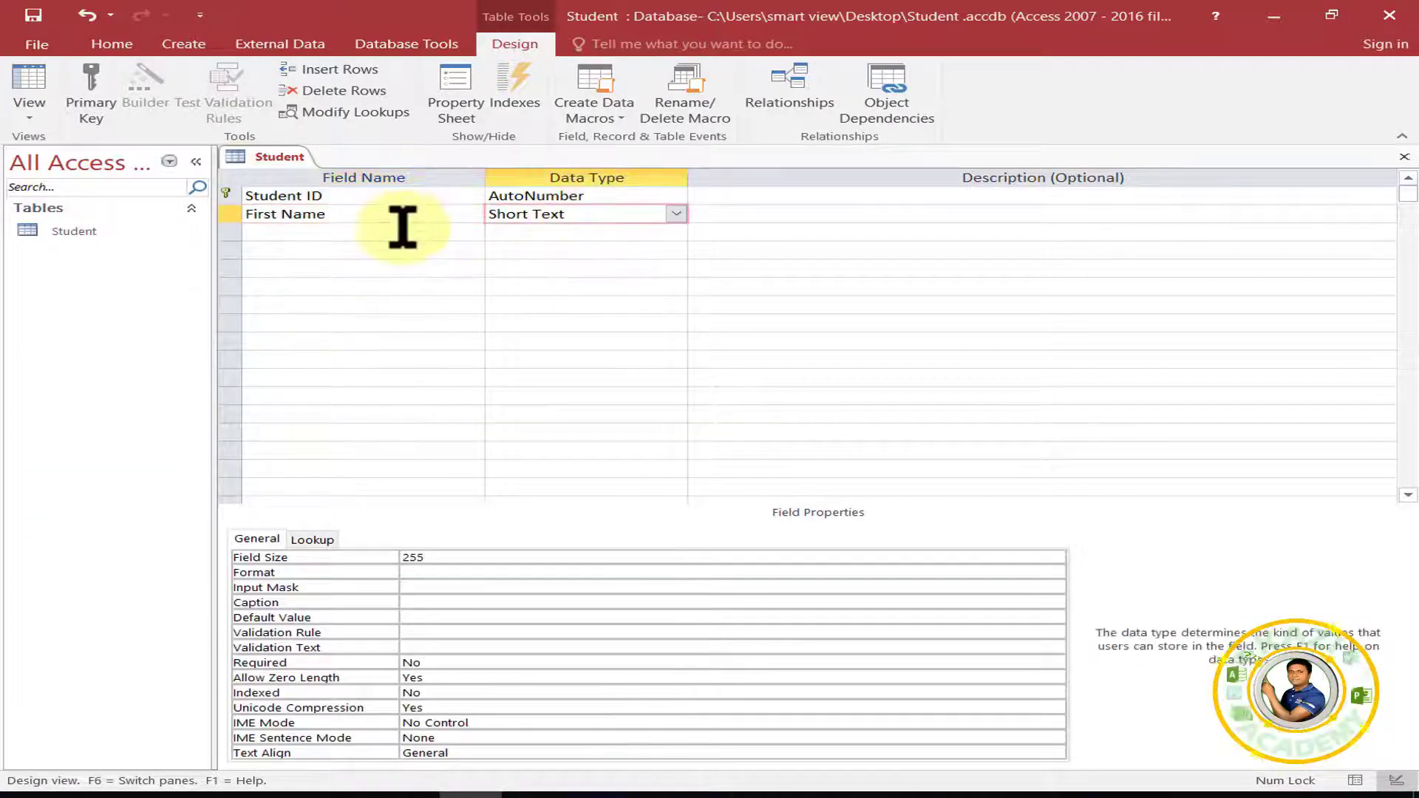
# Step: Add a Last Name field with the Short Text data type below First Name
pyautogui.click(402, 229)
pyautogui.write('Last Name')
pyautogui.press('Tab')
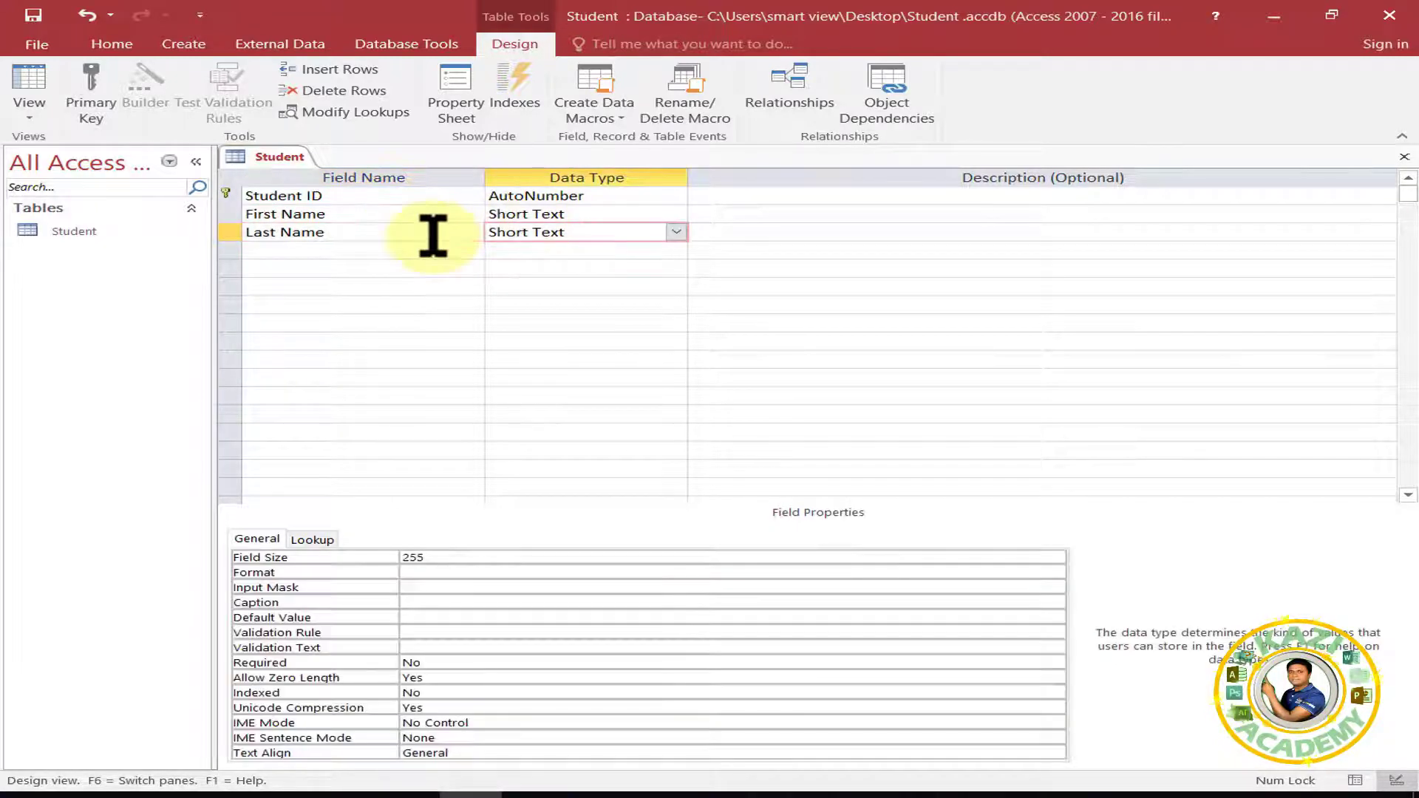
# Step: Make data entry mandatory for the First Name field by setting its Required property to Yes
pyautogui.click(422, 215)
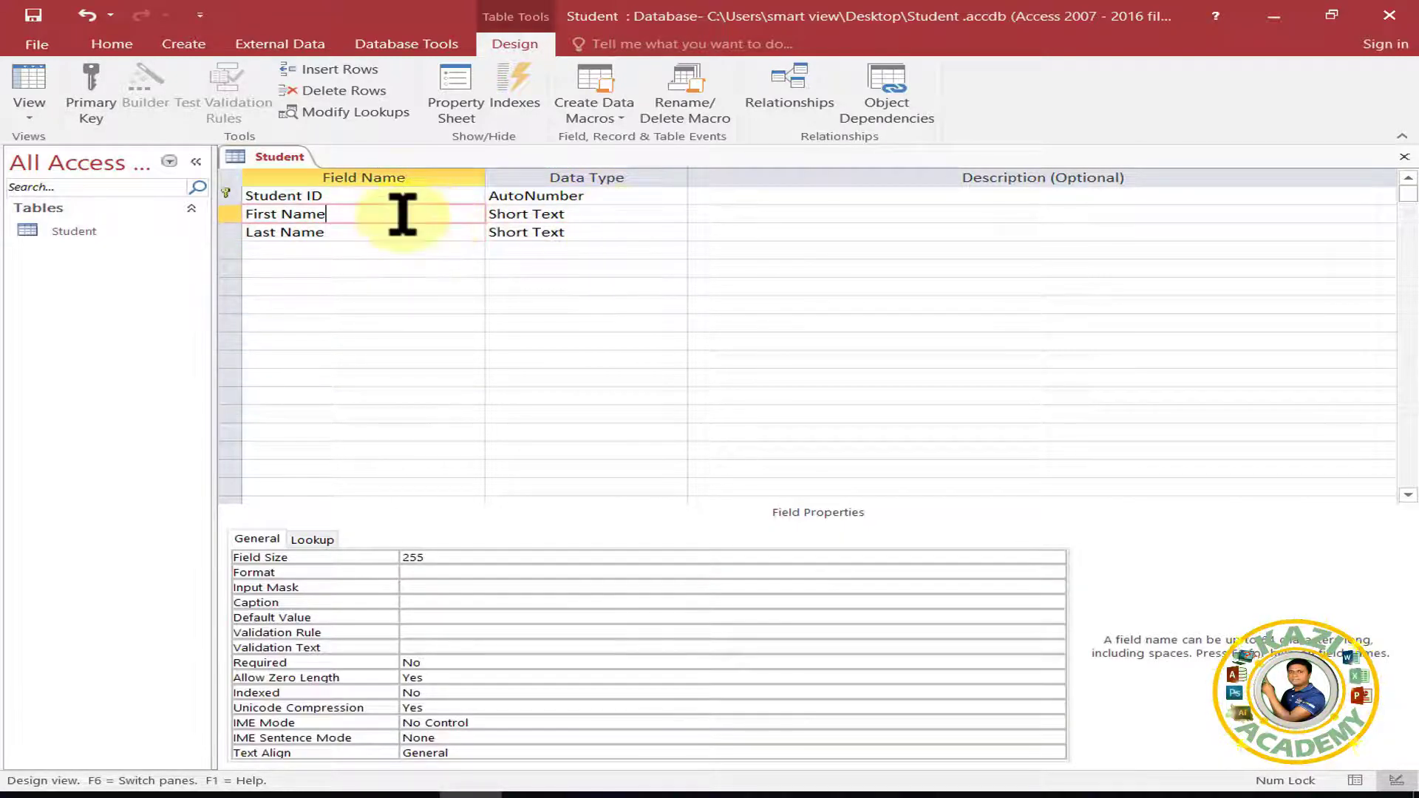
pyautogui.click(634, 214)
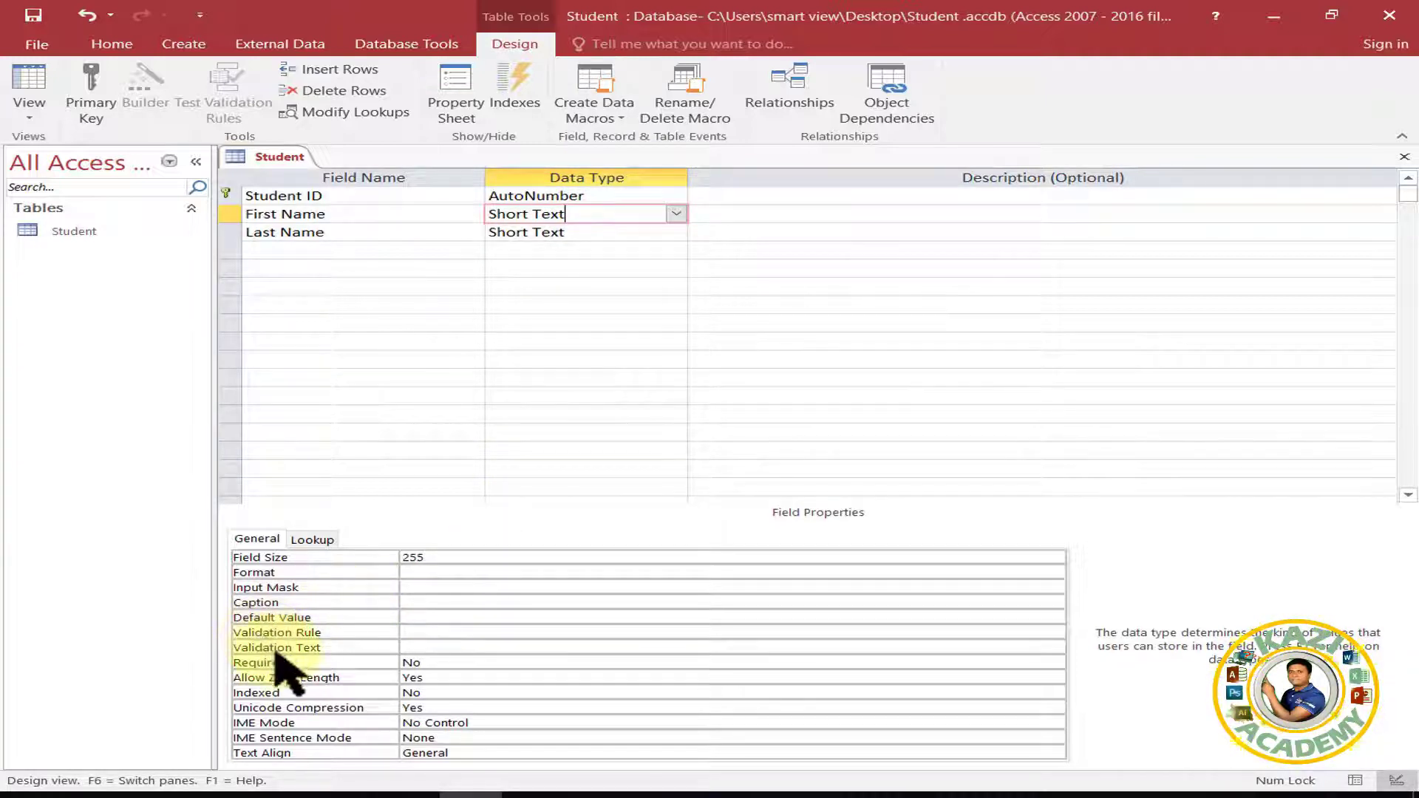
pyautogui.click(428, 661)
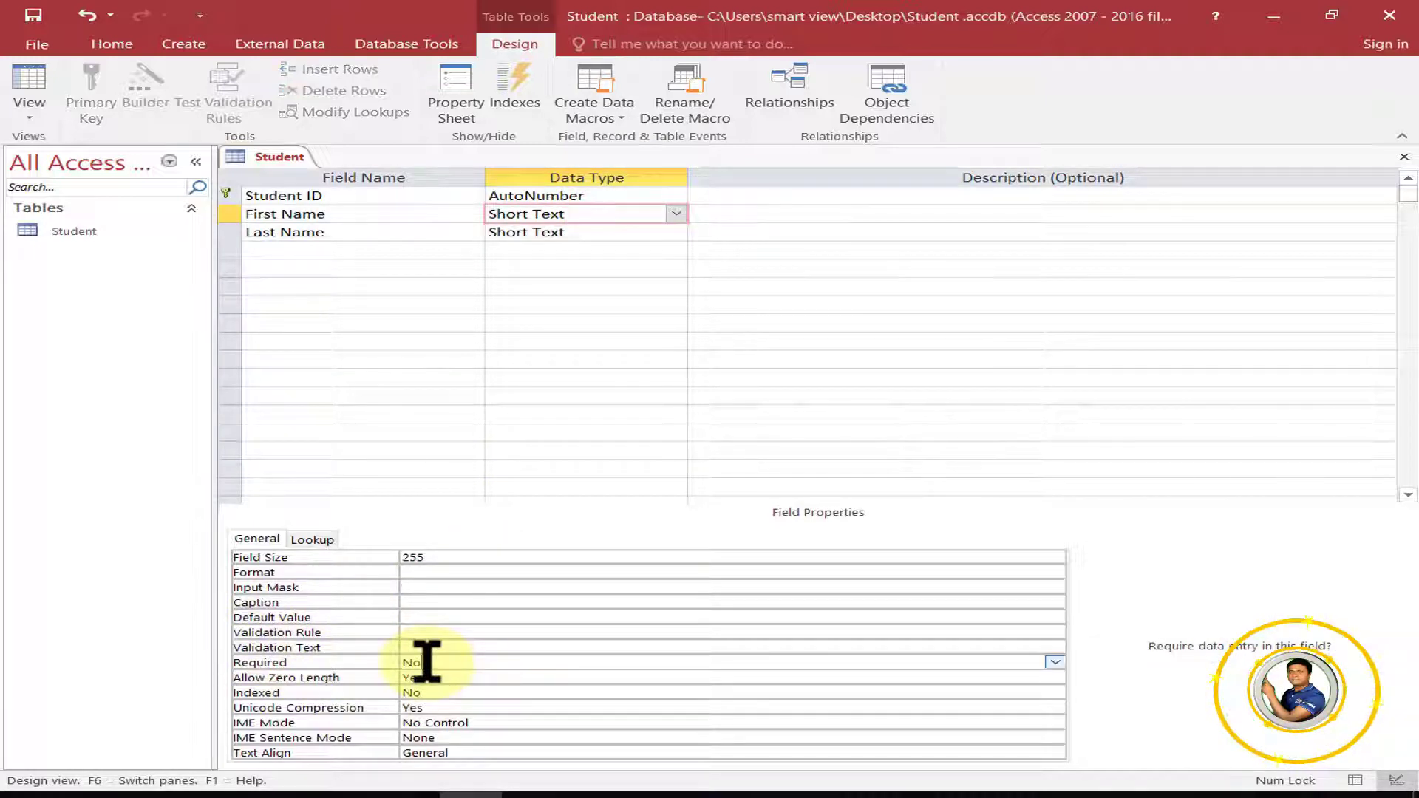
pyautogui.click(1051, 662)
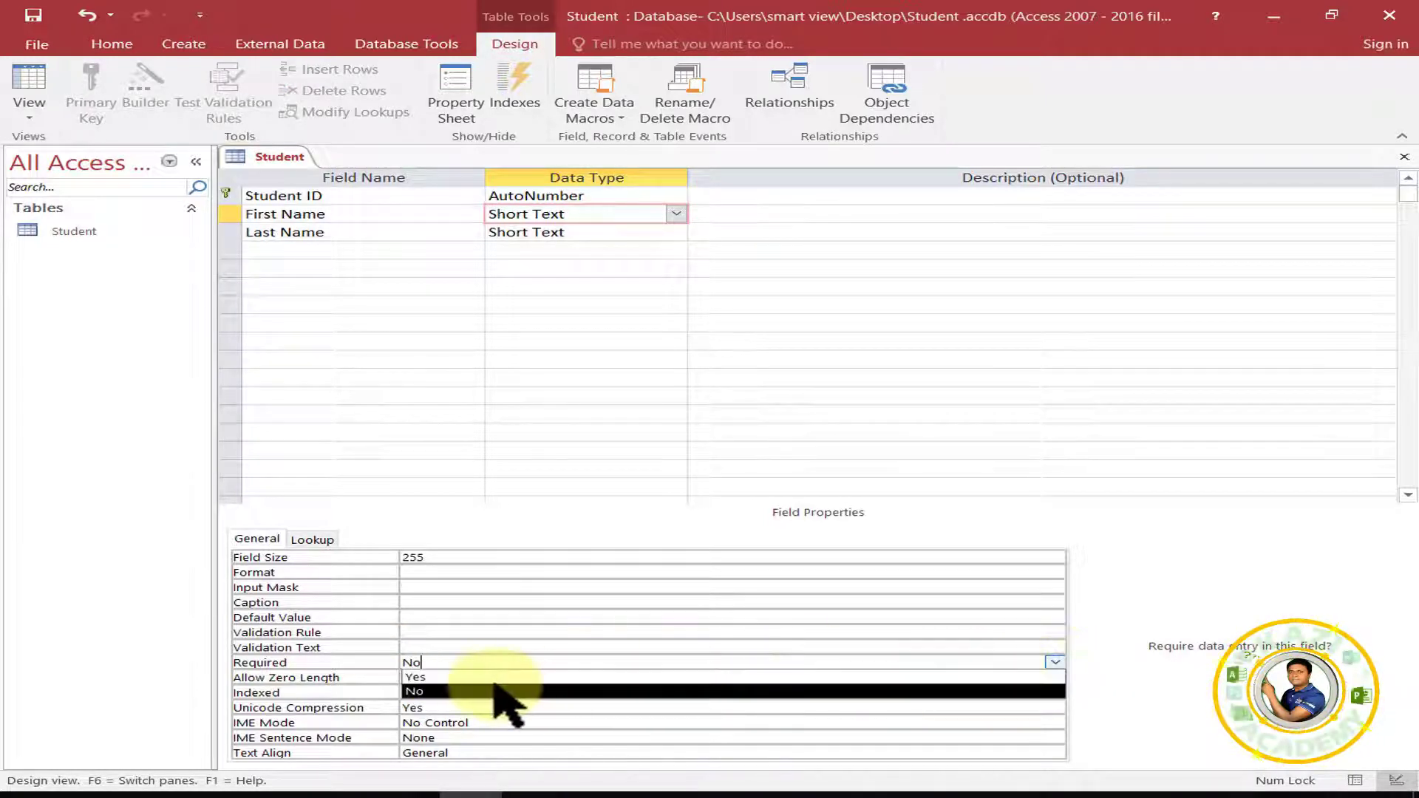
pyautogui.click(471, 677)
pyautogui.click(460, 665)
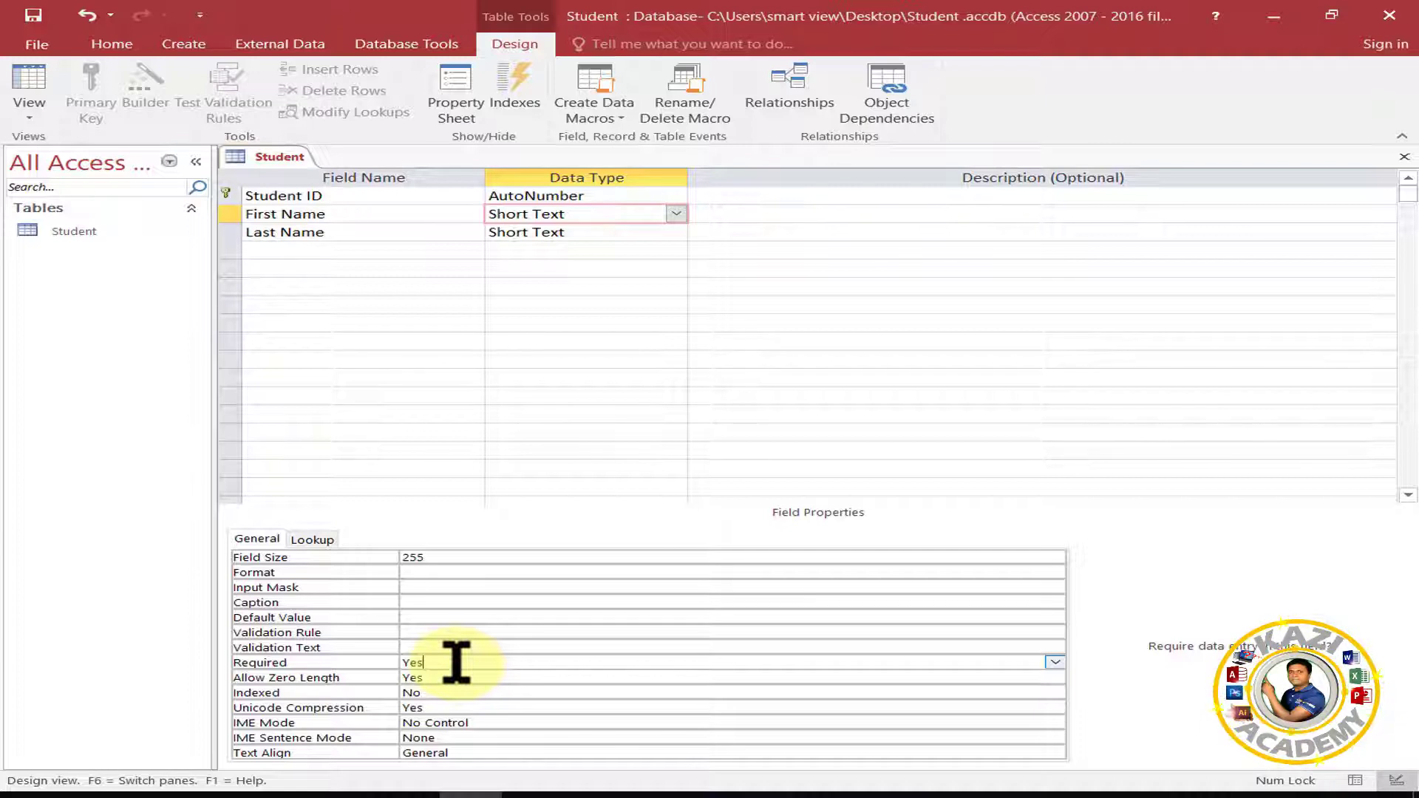
# Step: Set the First Name field's Format property to @;[Red]"Tis Field is Required"
pyautogui.click(415, 571)
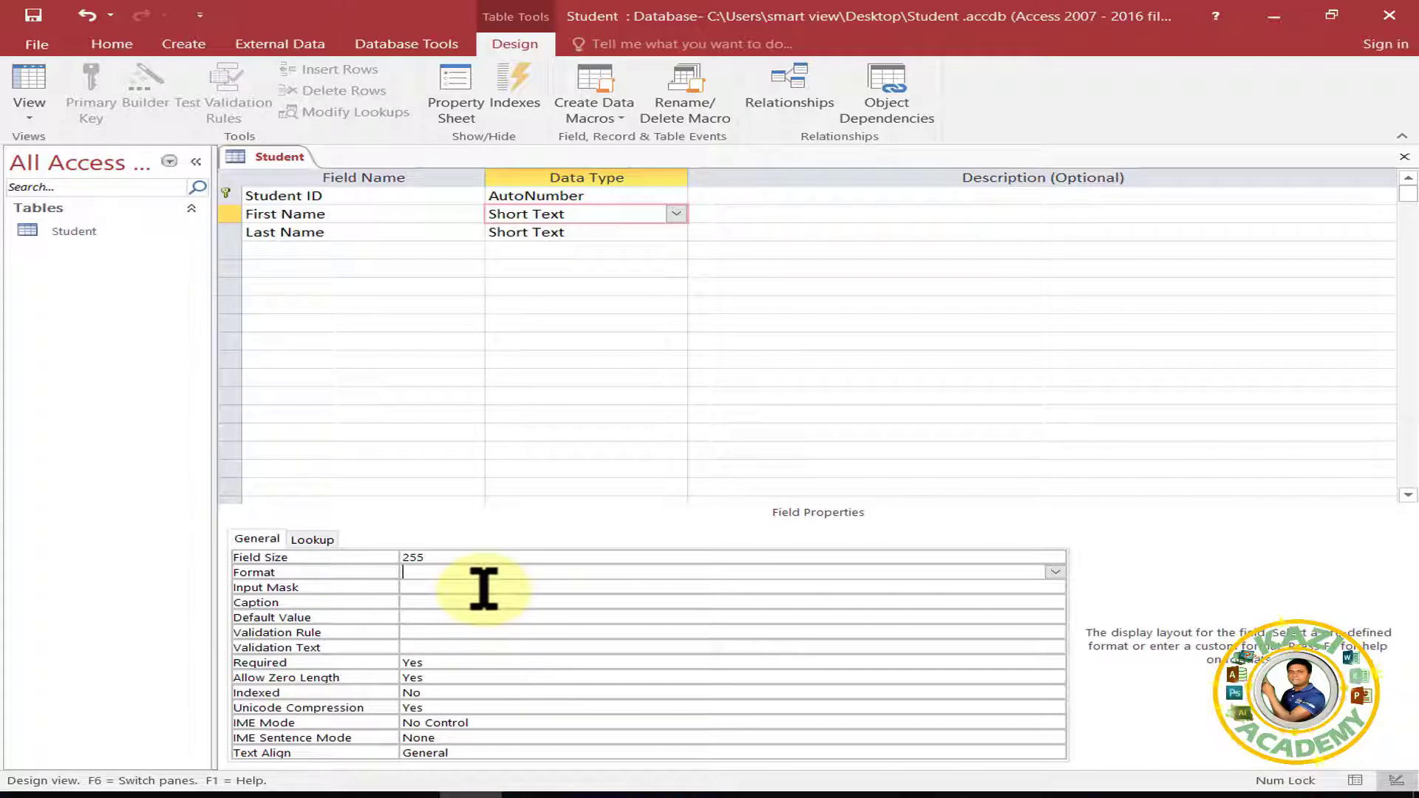
pyautogui.write('@')
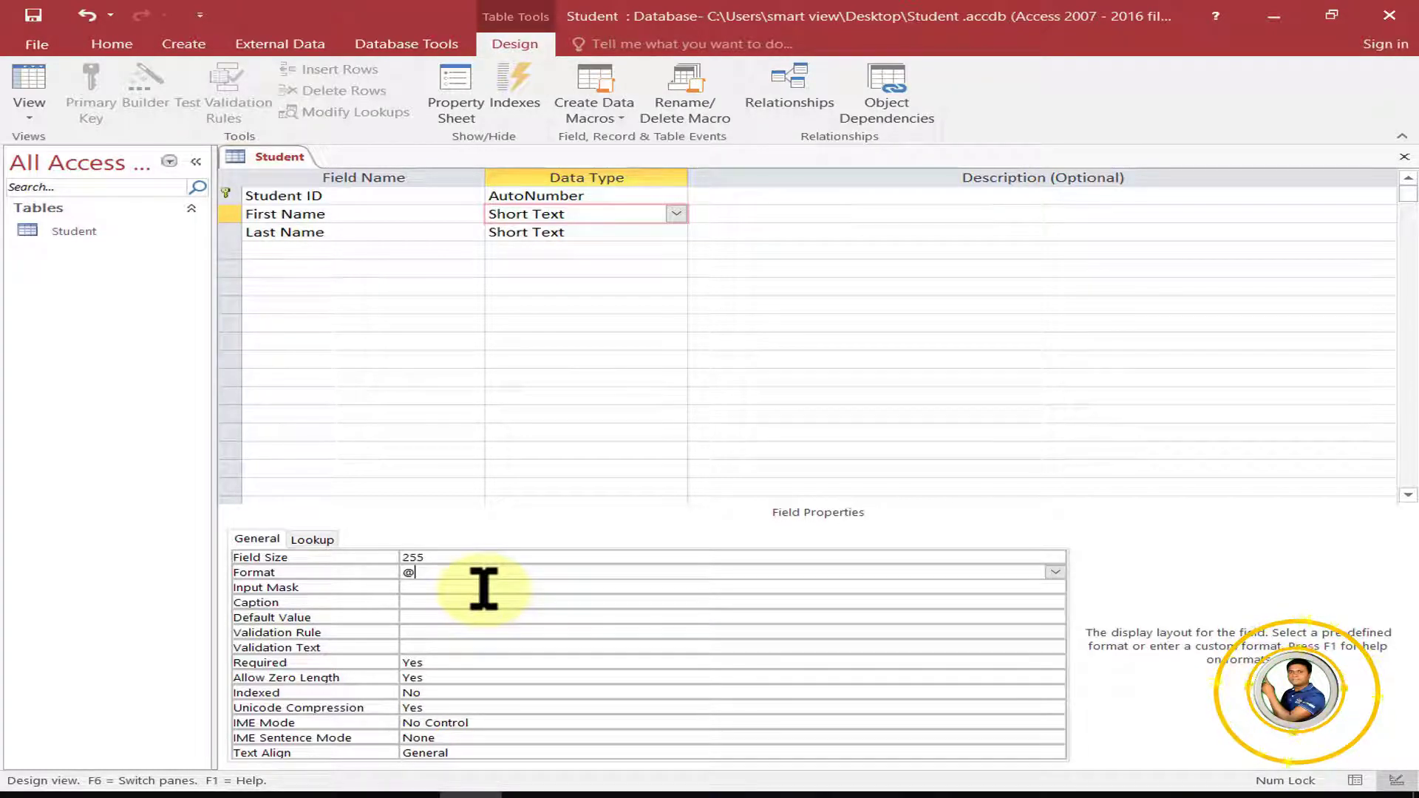
pyautogui.write(';[R')
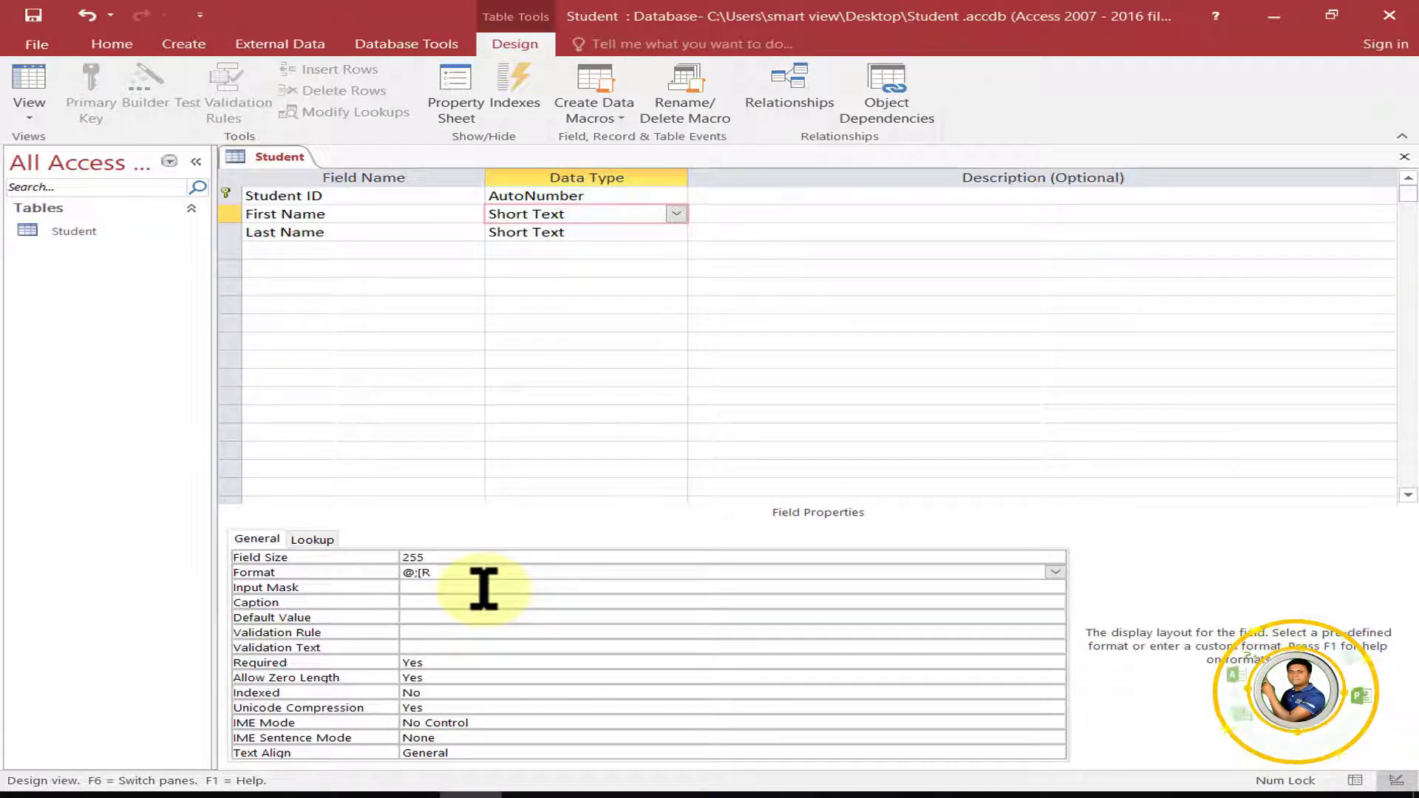
pyautogui.write('ed]"Re')
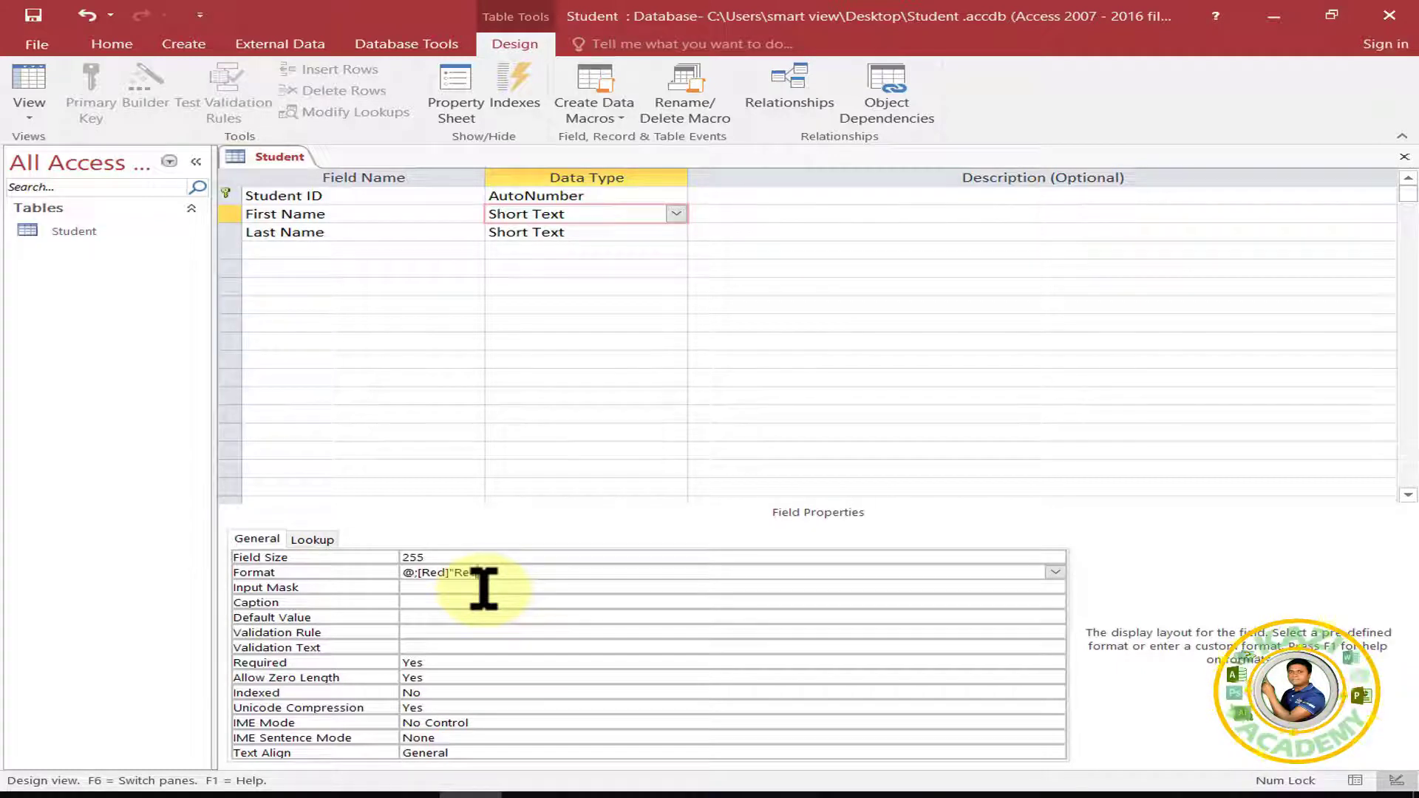
pyautogui.write('quired"')
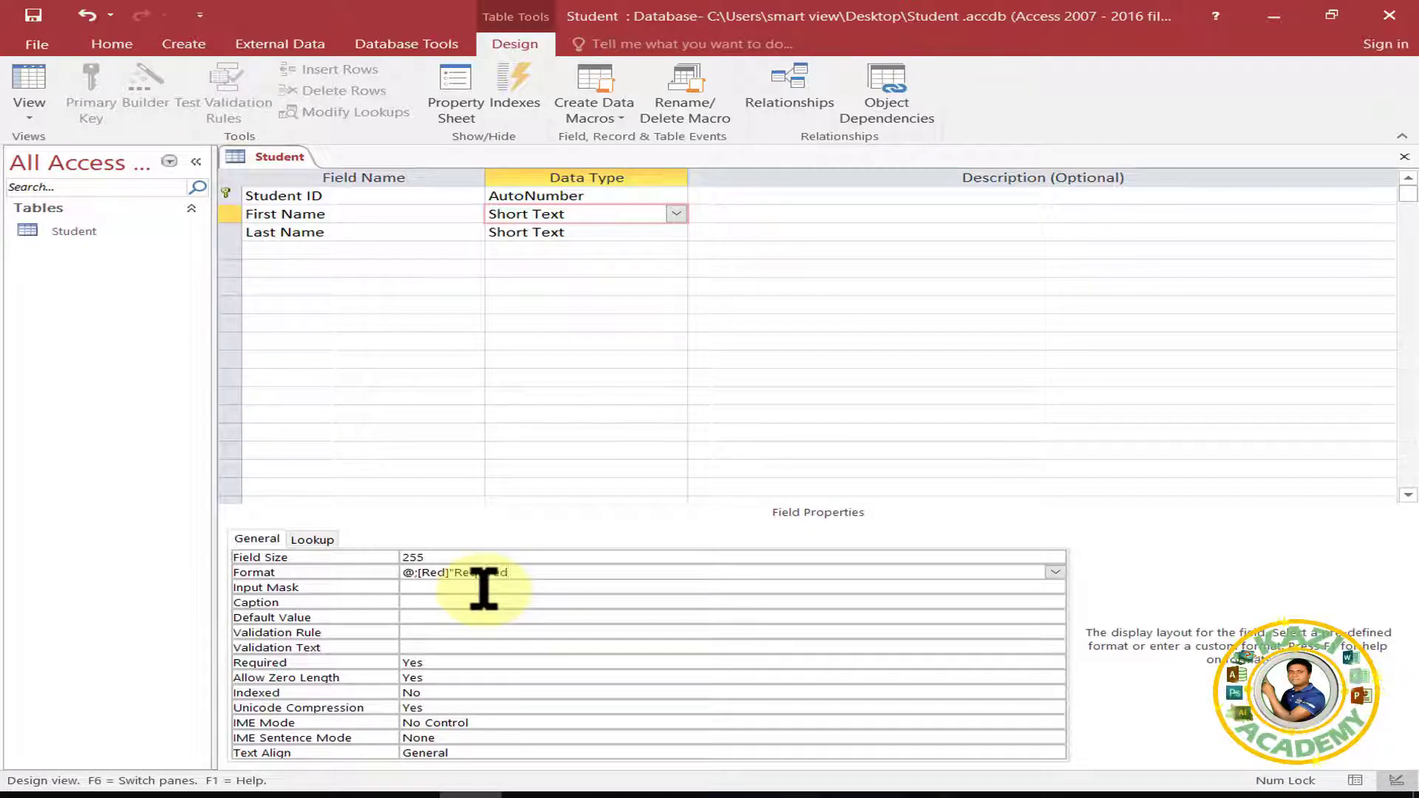
pyautogui.write('is ')
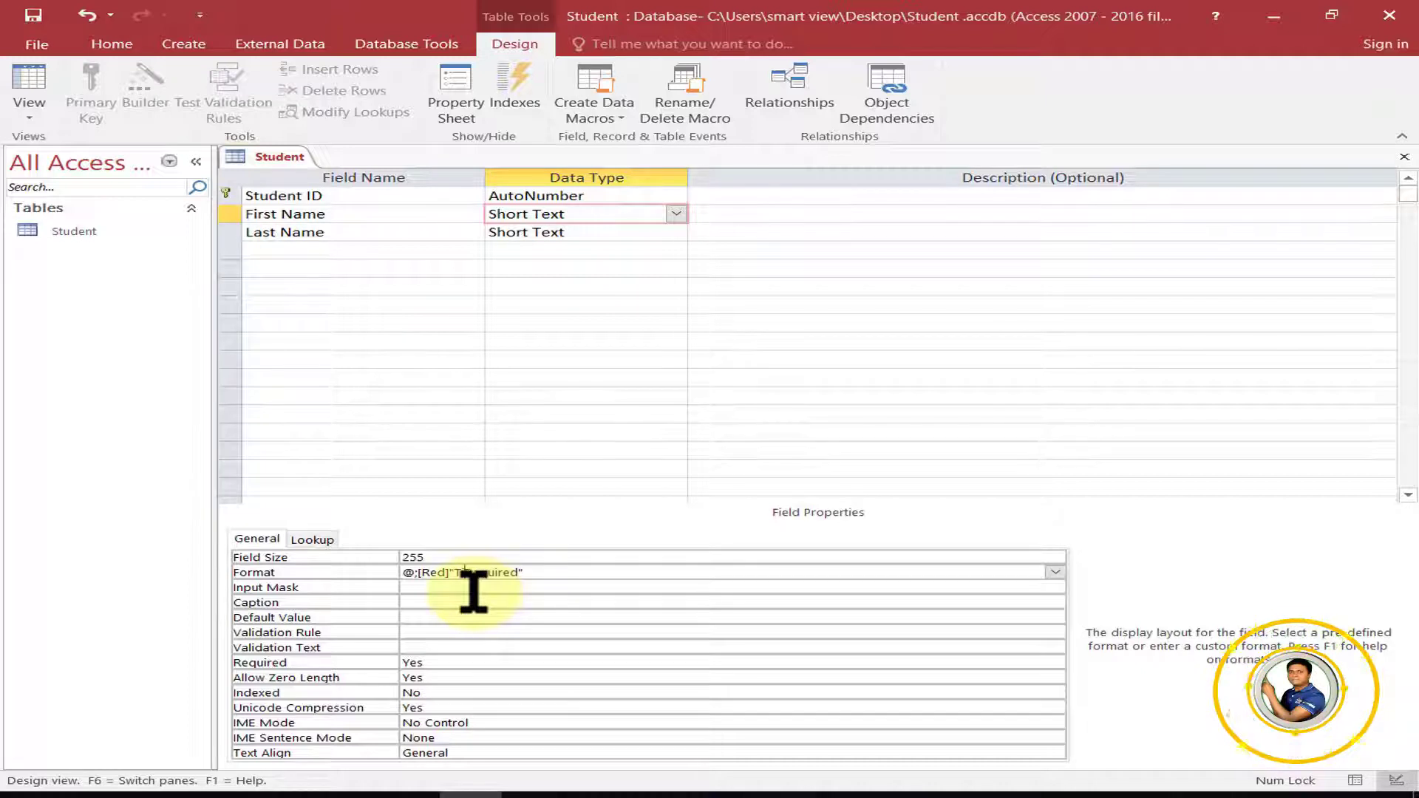
pyautogui.write('Field ')
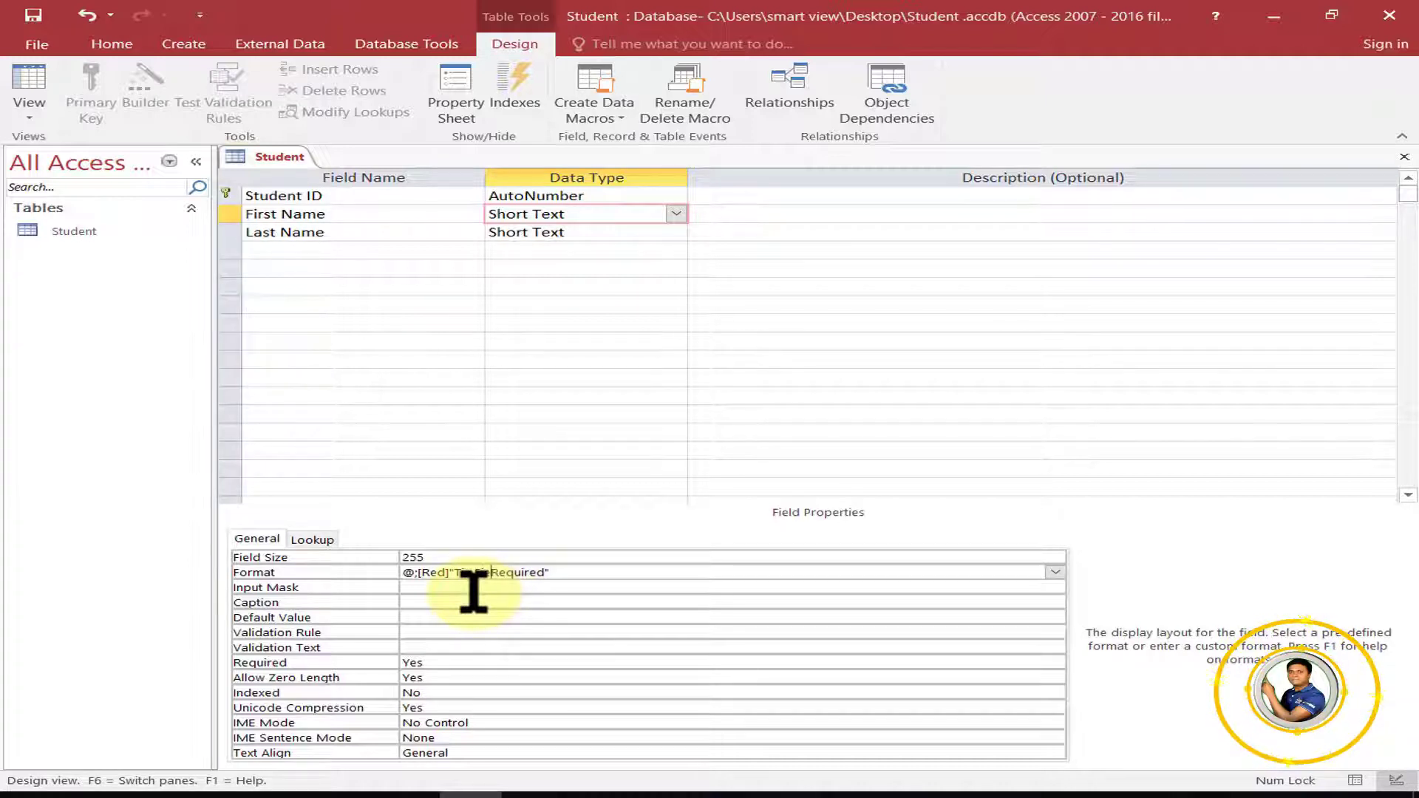
pyautogui.write('is')
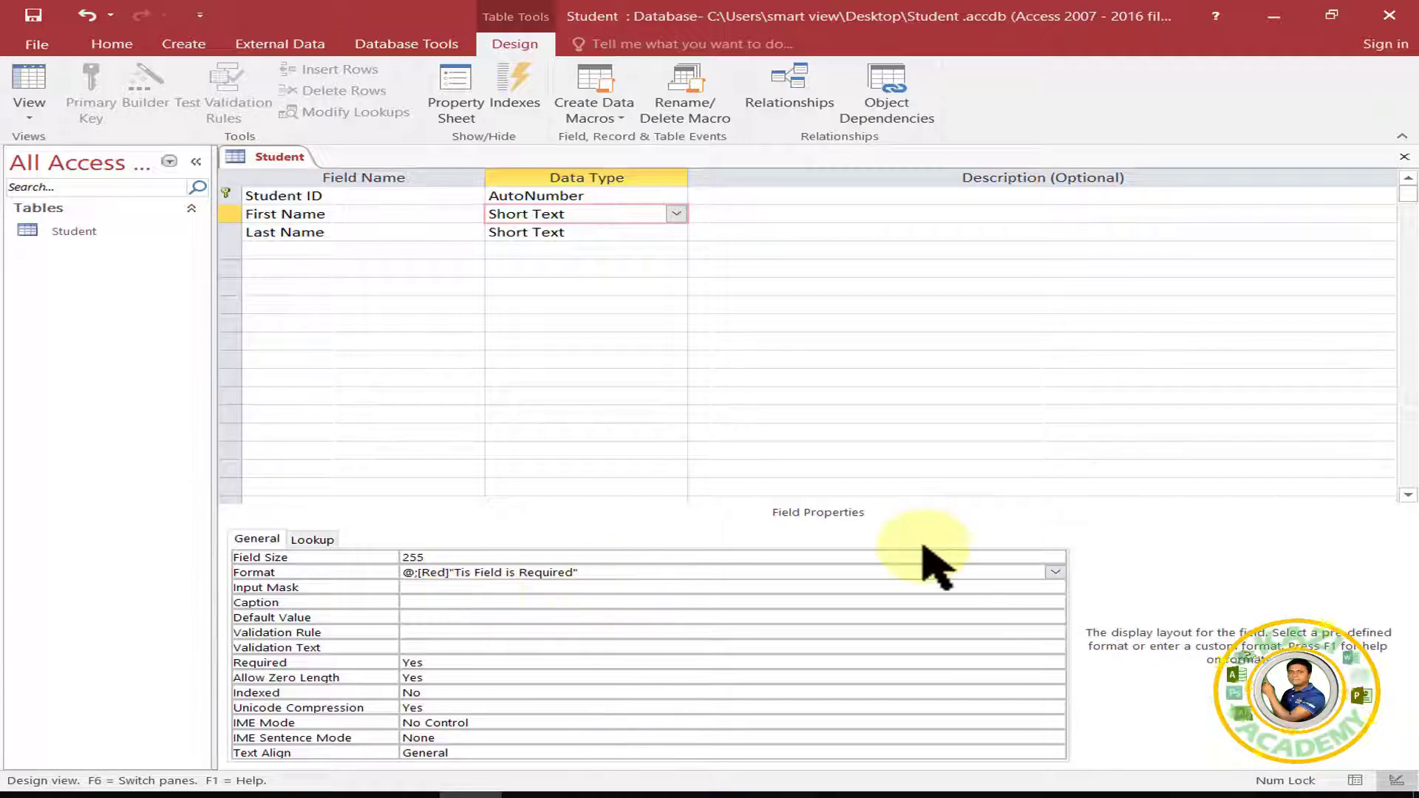
# Step: Close the Student table's design with its changes saved and reopen the table in Datasheet View
pyautogui.click(1405, 157)
pyautogui.click(627, 457)
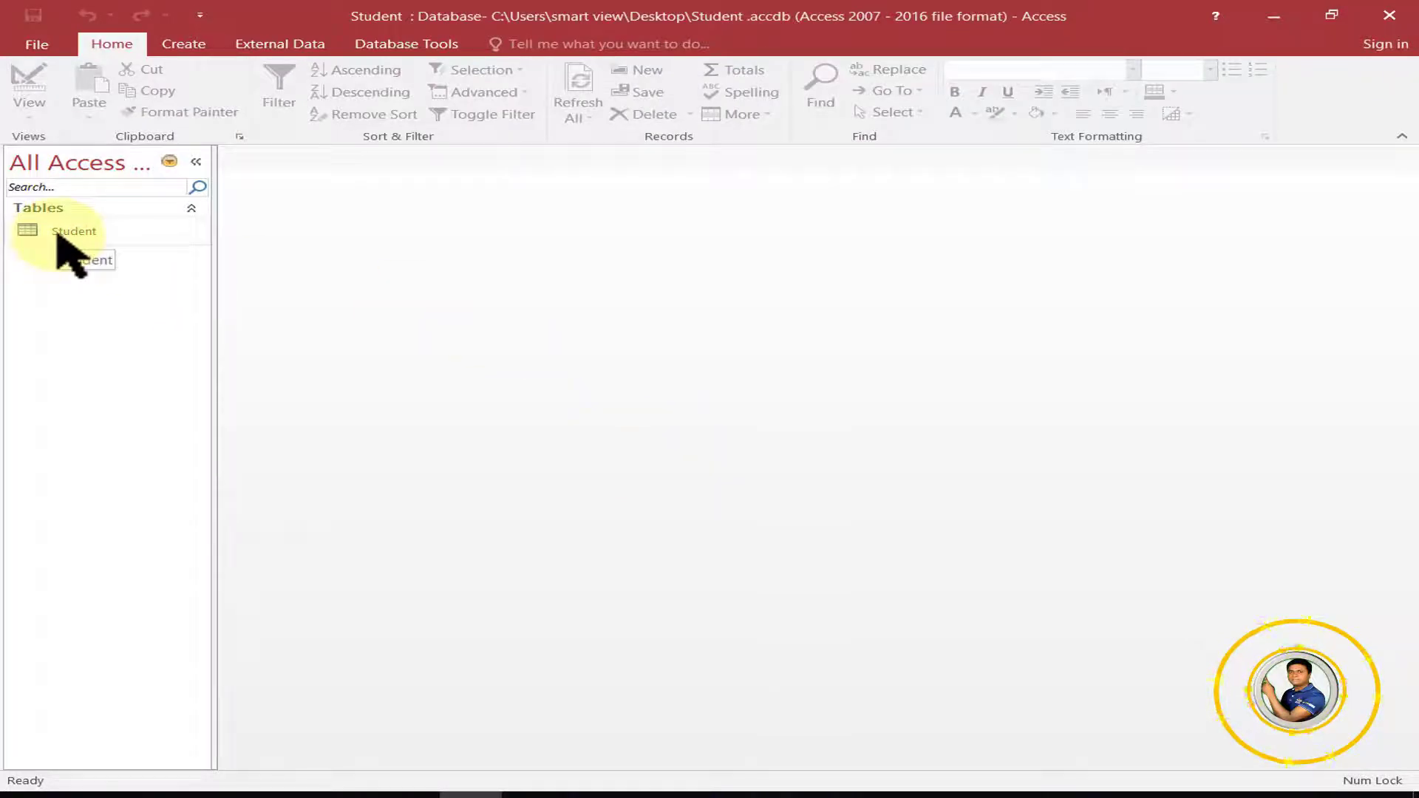
pyautogui.doubleClick(59, 235)
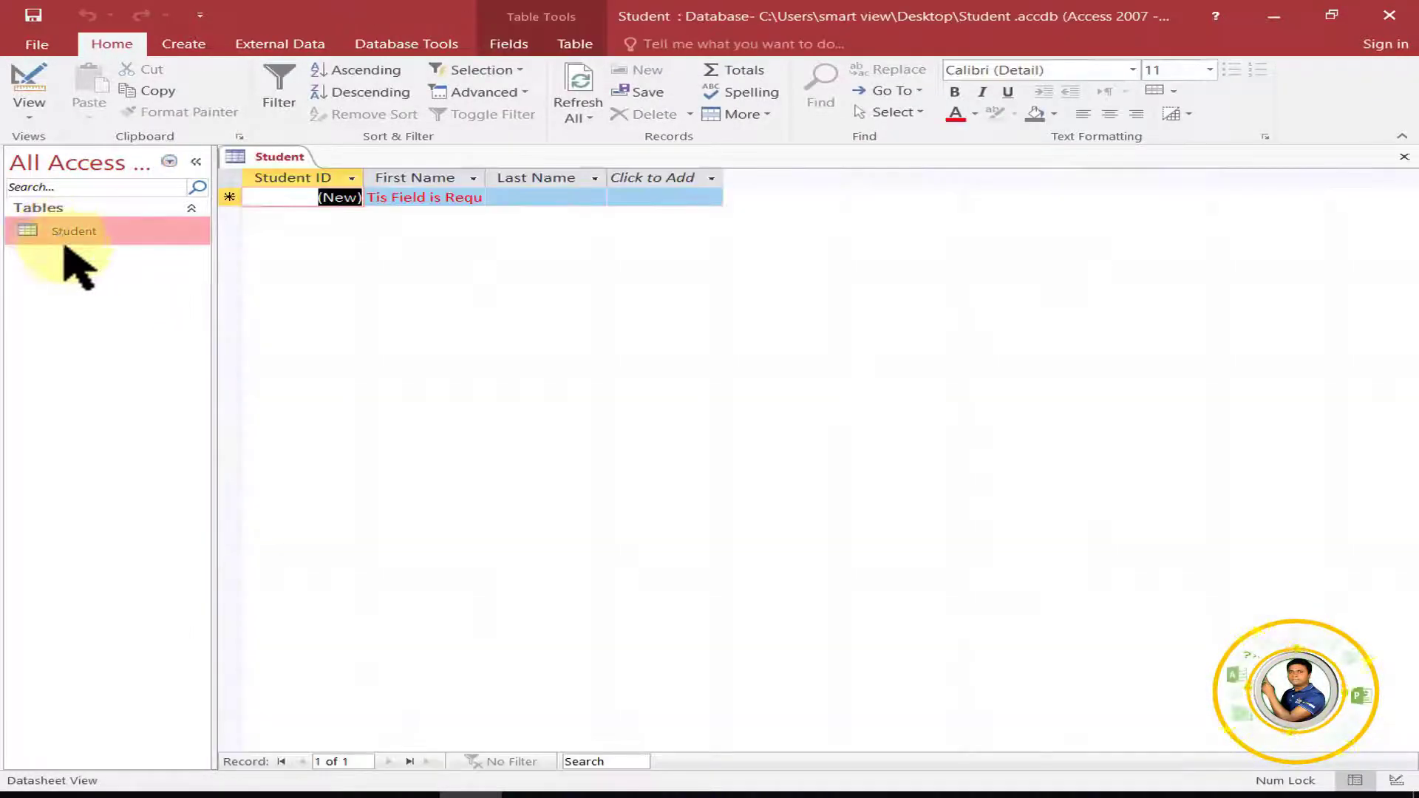
# Step: Widen the First Name column to fit its placeholder message and check the message by moving between the First Name and Last Name cells
pyautogui.click(438, 198)
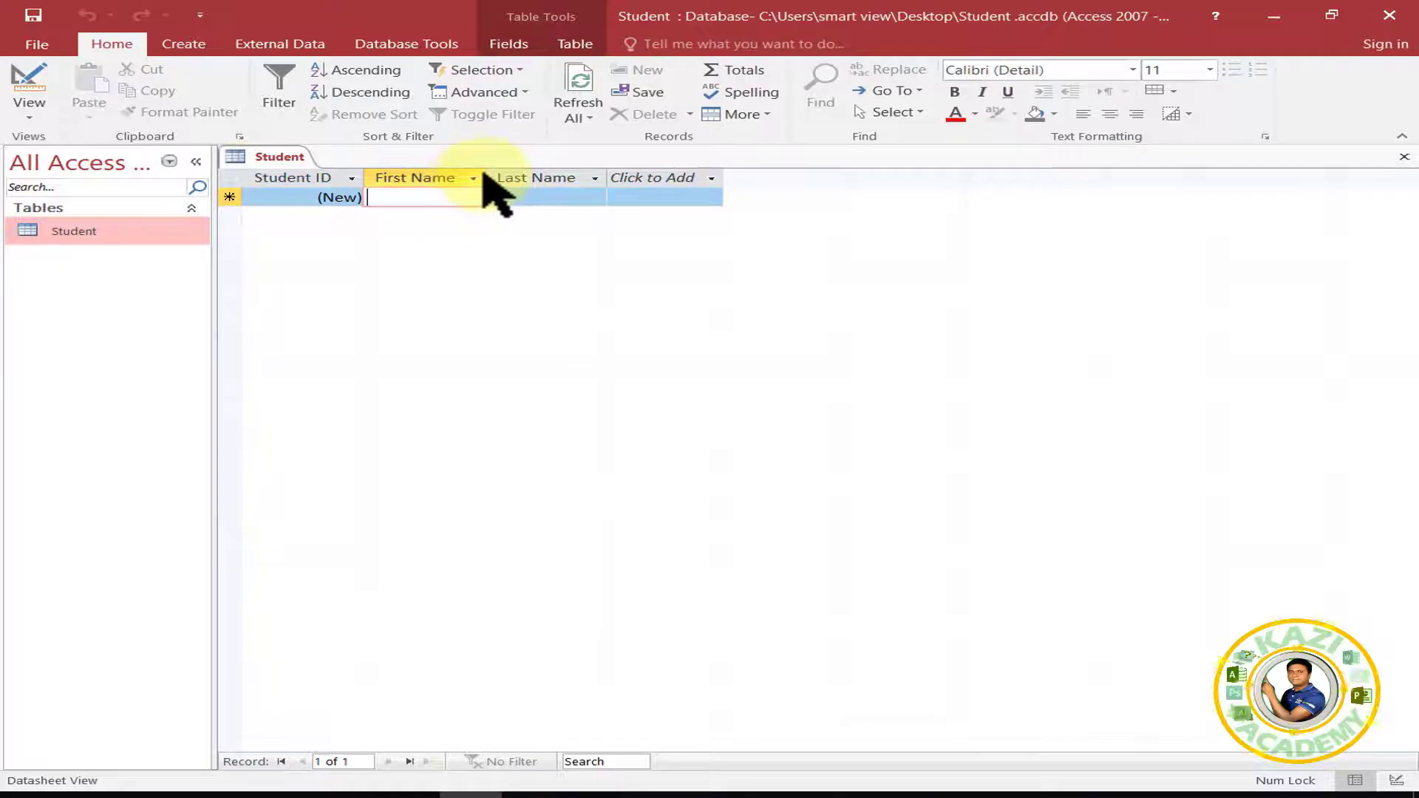
pyautogui.moveTo(523, 177); pyautogui.dragTo(534, 178)
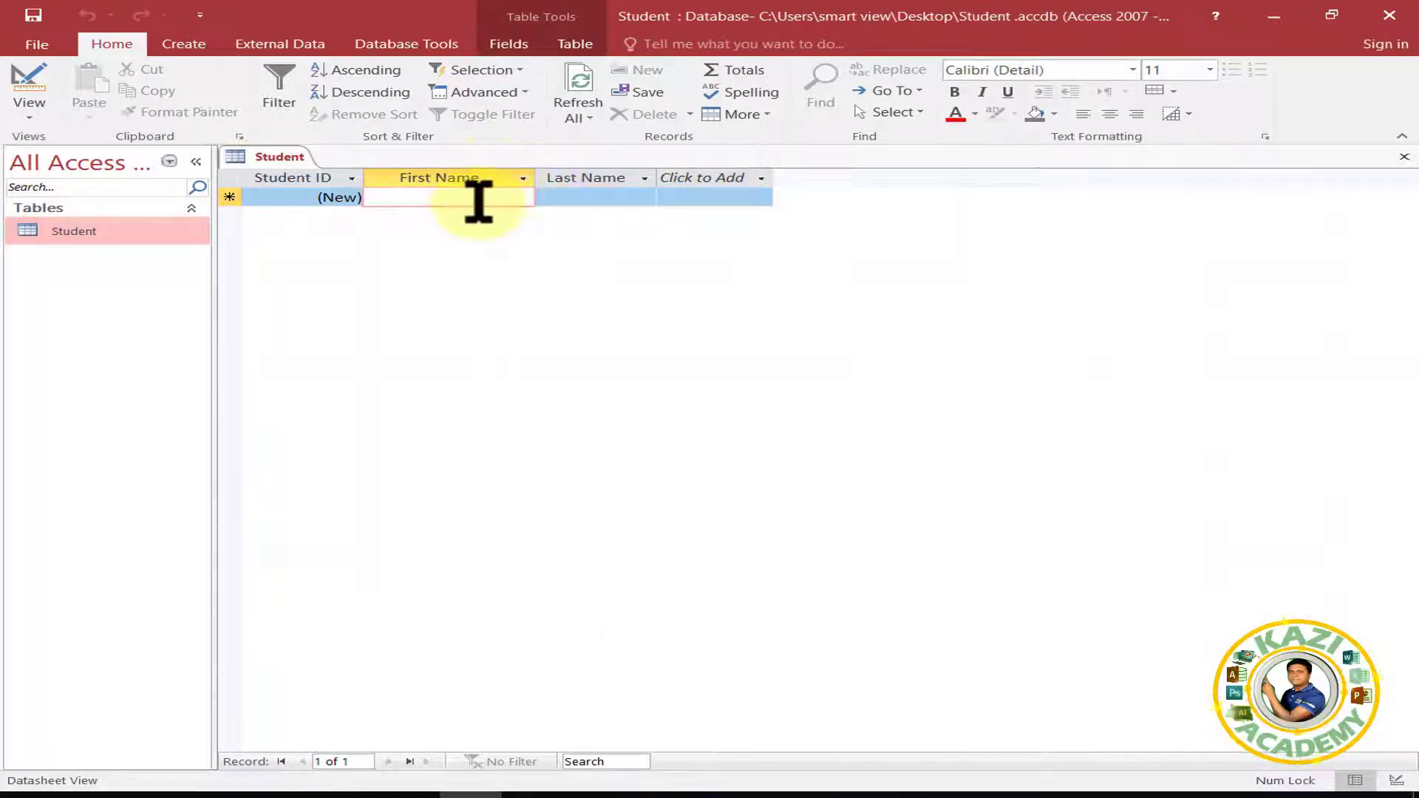
pyautogui.click(596, 198)
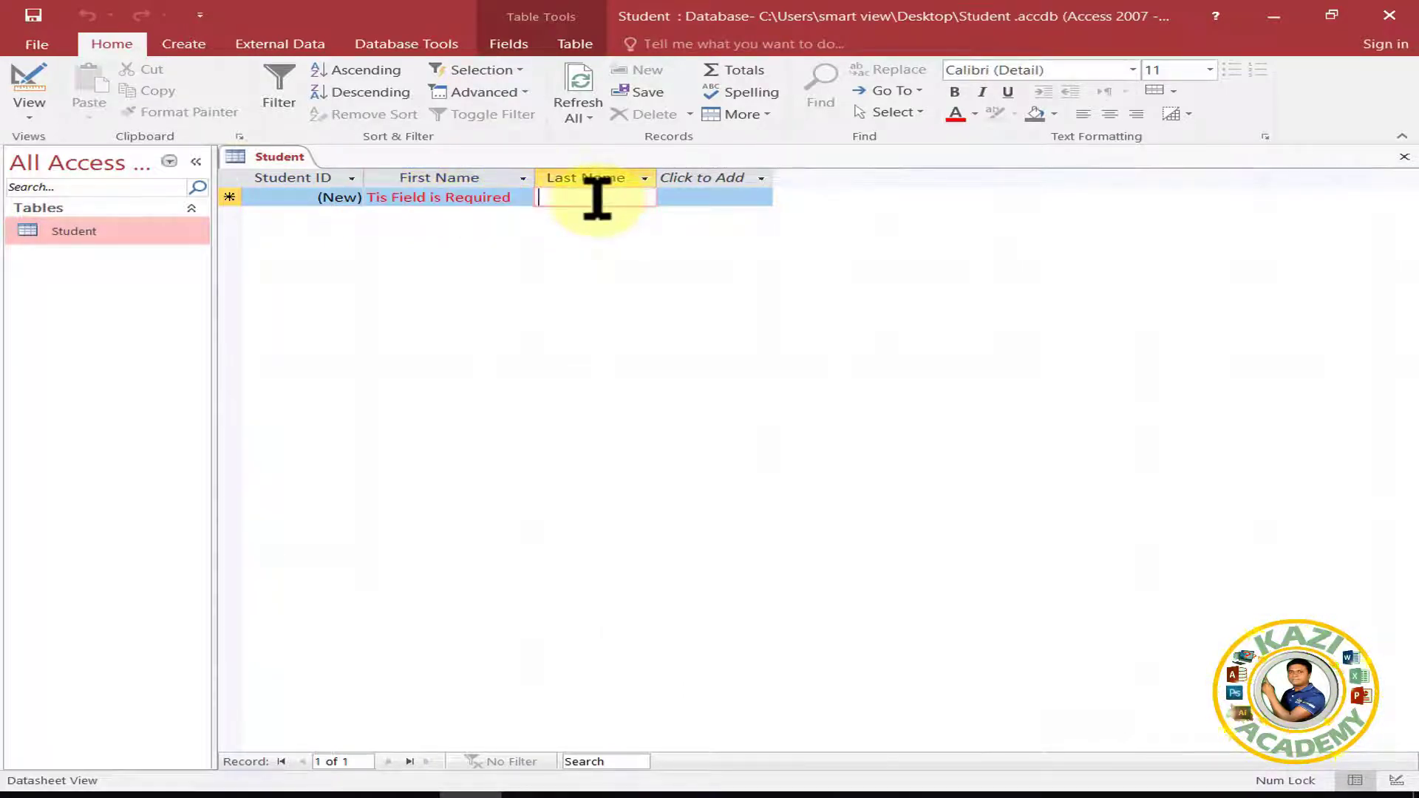
pyautogui.click(453, 197)
pyautogui.click(555, 194)
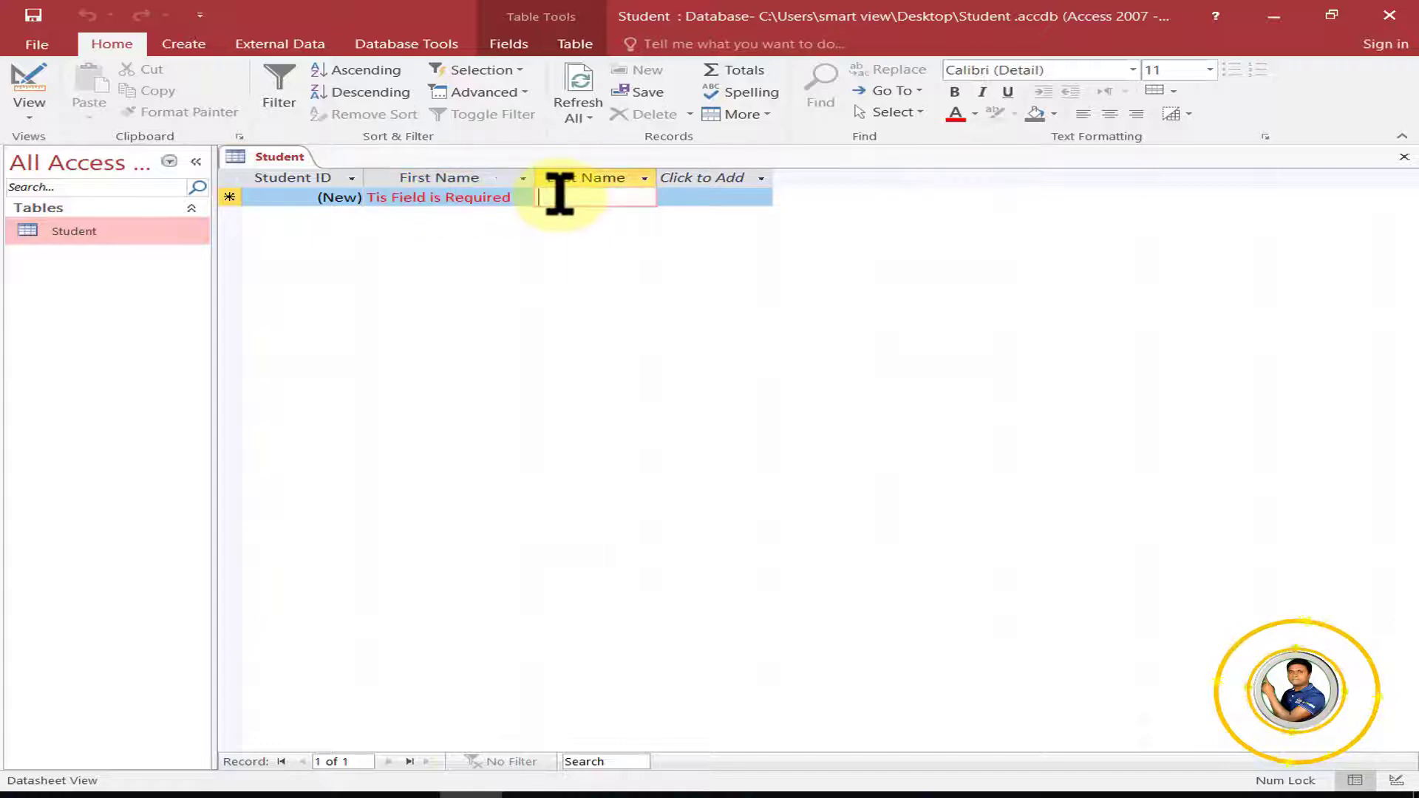
pyautogui.click(459, 198)
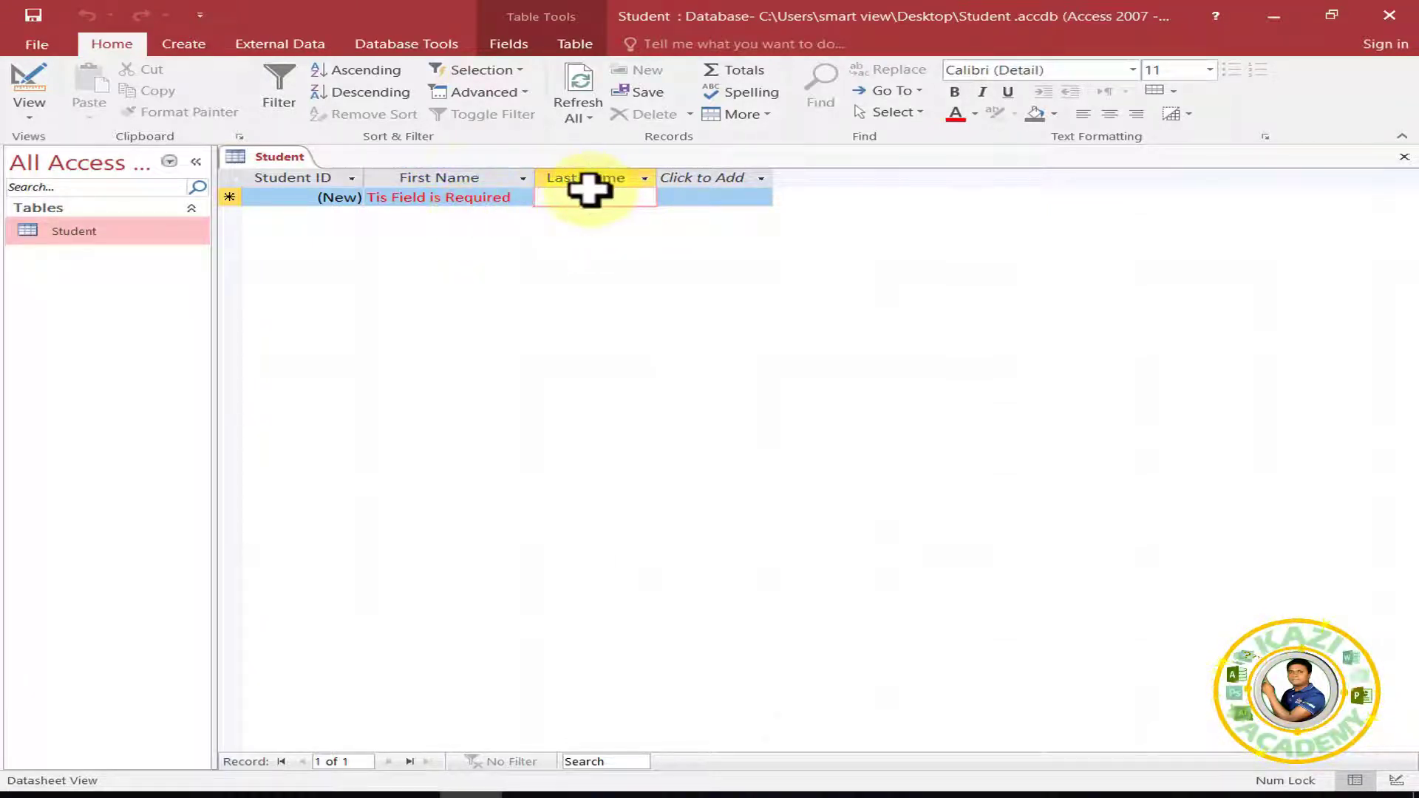
# Step: Try to save a new record with only A as the Last Name and no First Name, and discard the record
pyautogui.write('A')
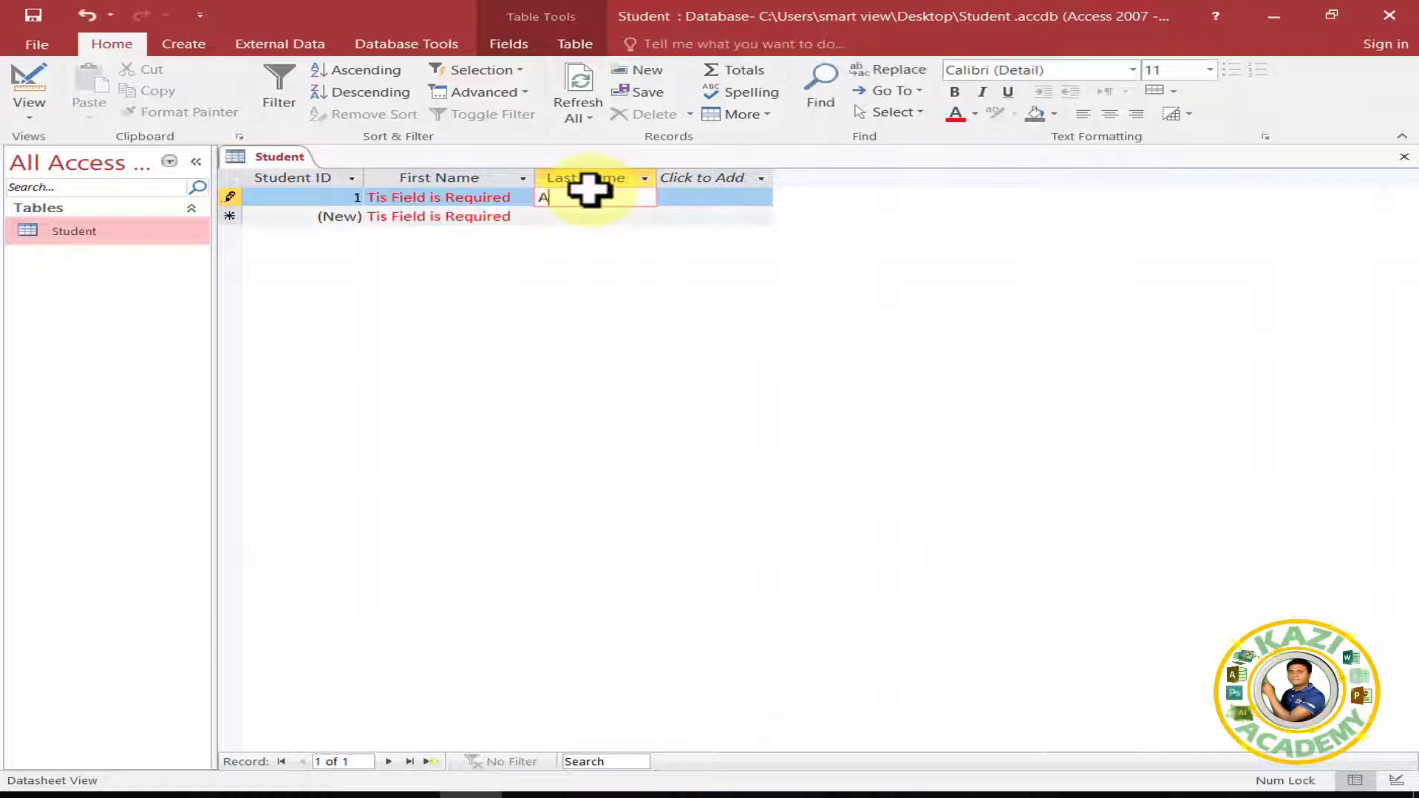
pyautogui.click(558, 216)
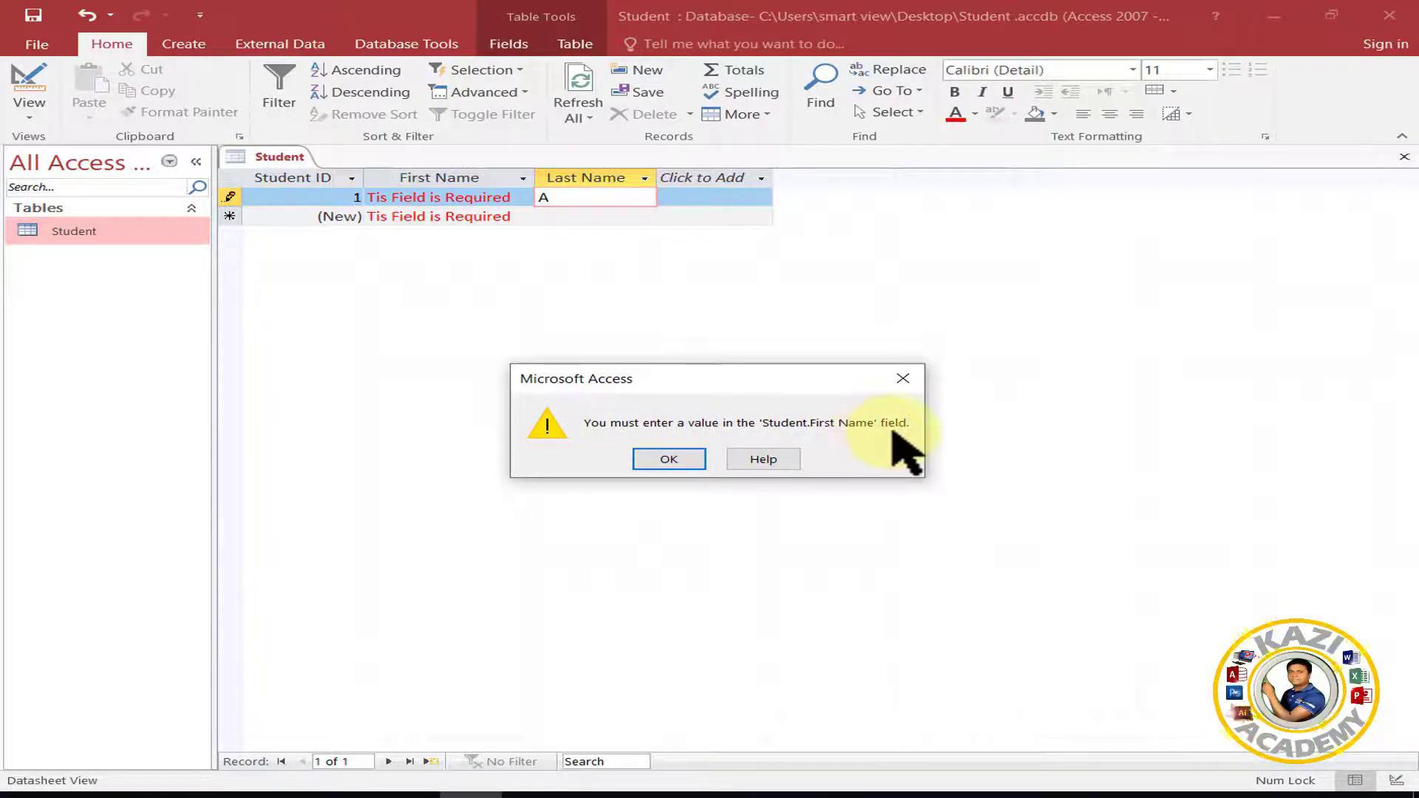
pyautogui.click(666, 462)
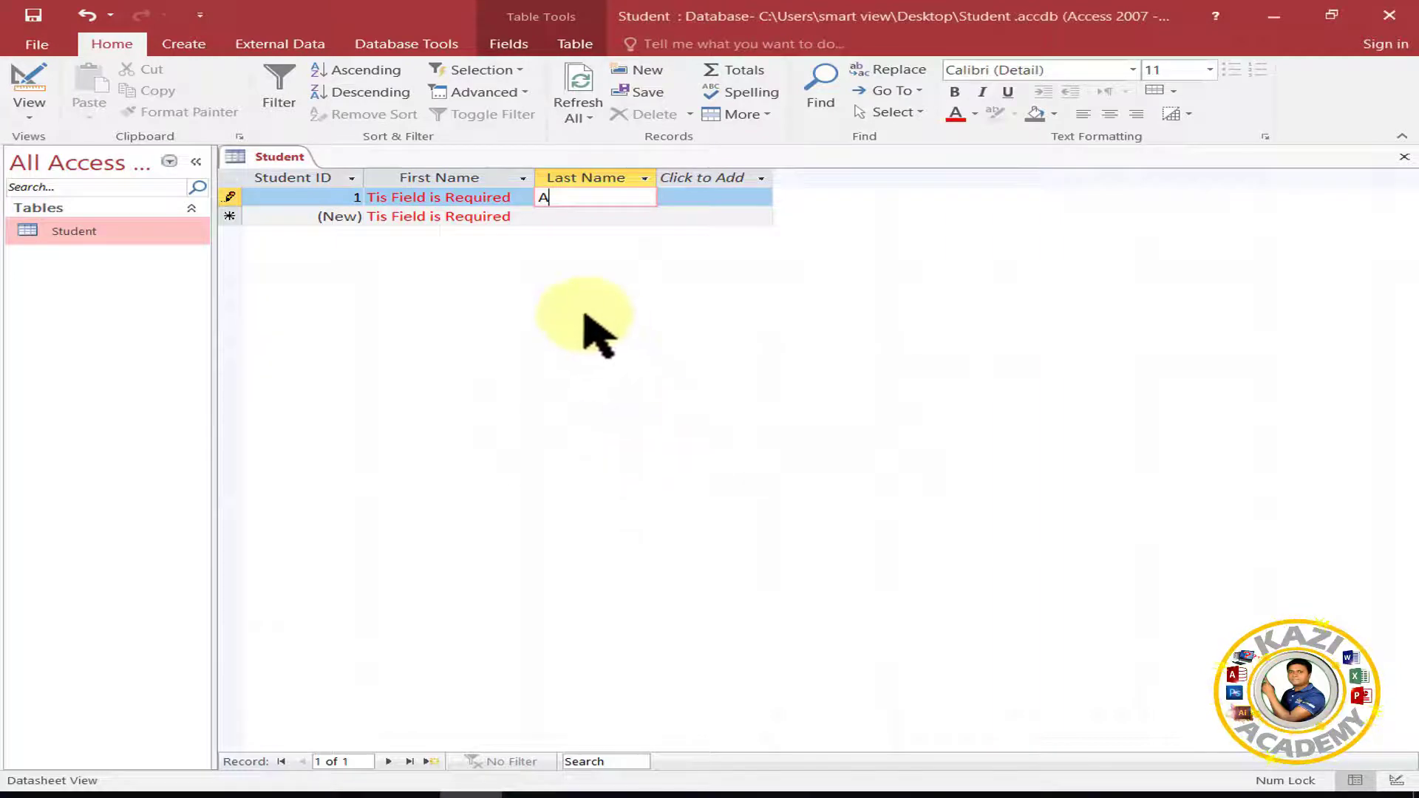
pyautogui.press('BackSpace')
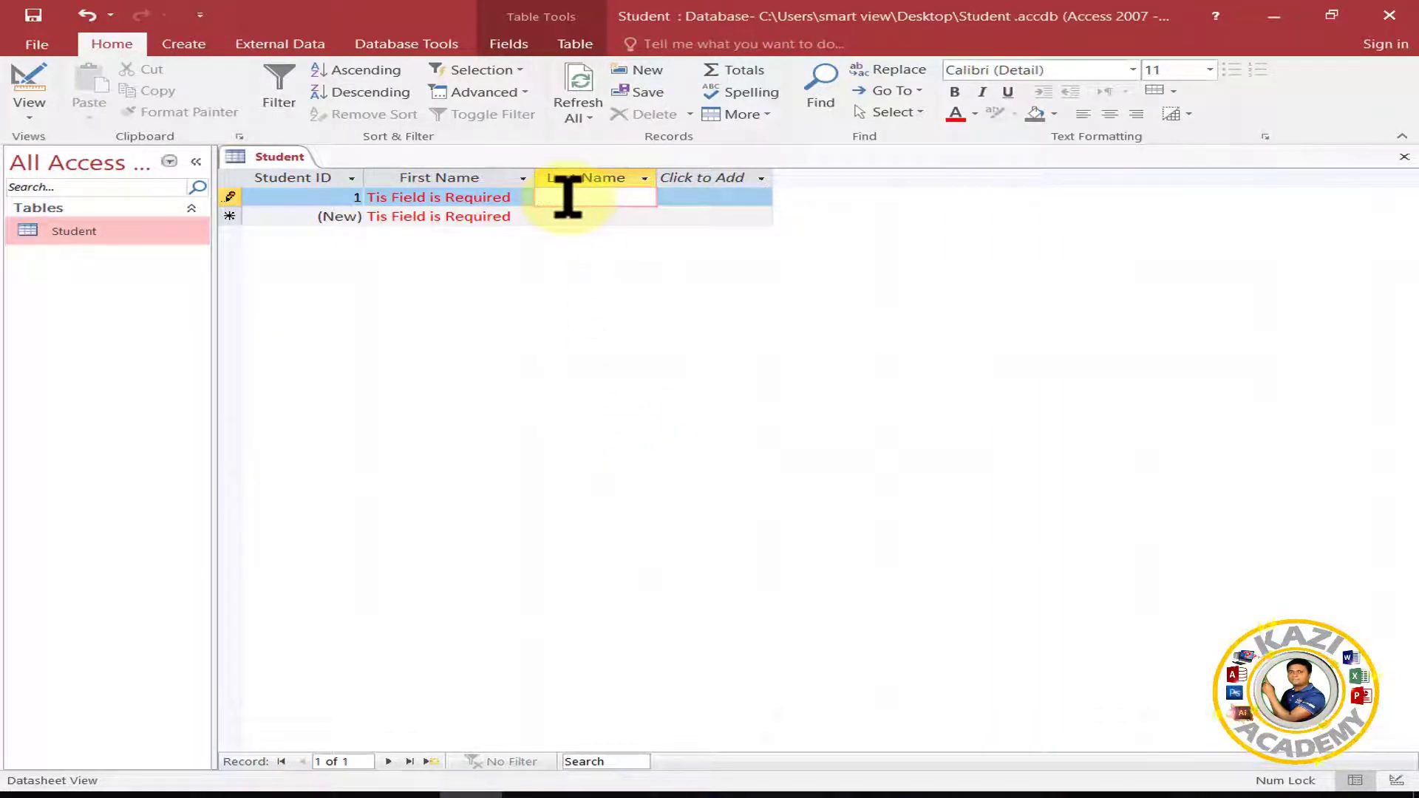
pyautogui.click(464, 193)
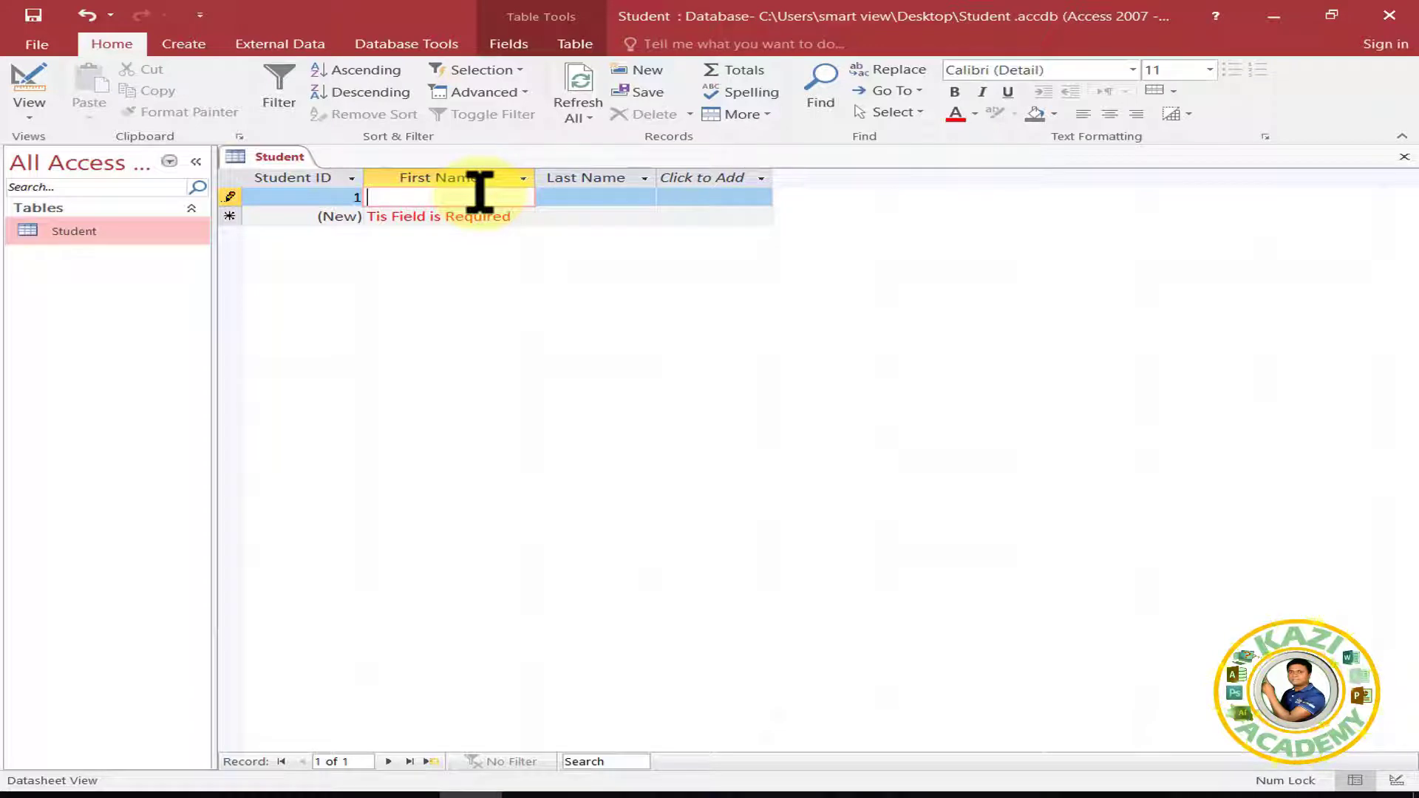
pyautogui.press('Escape')
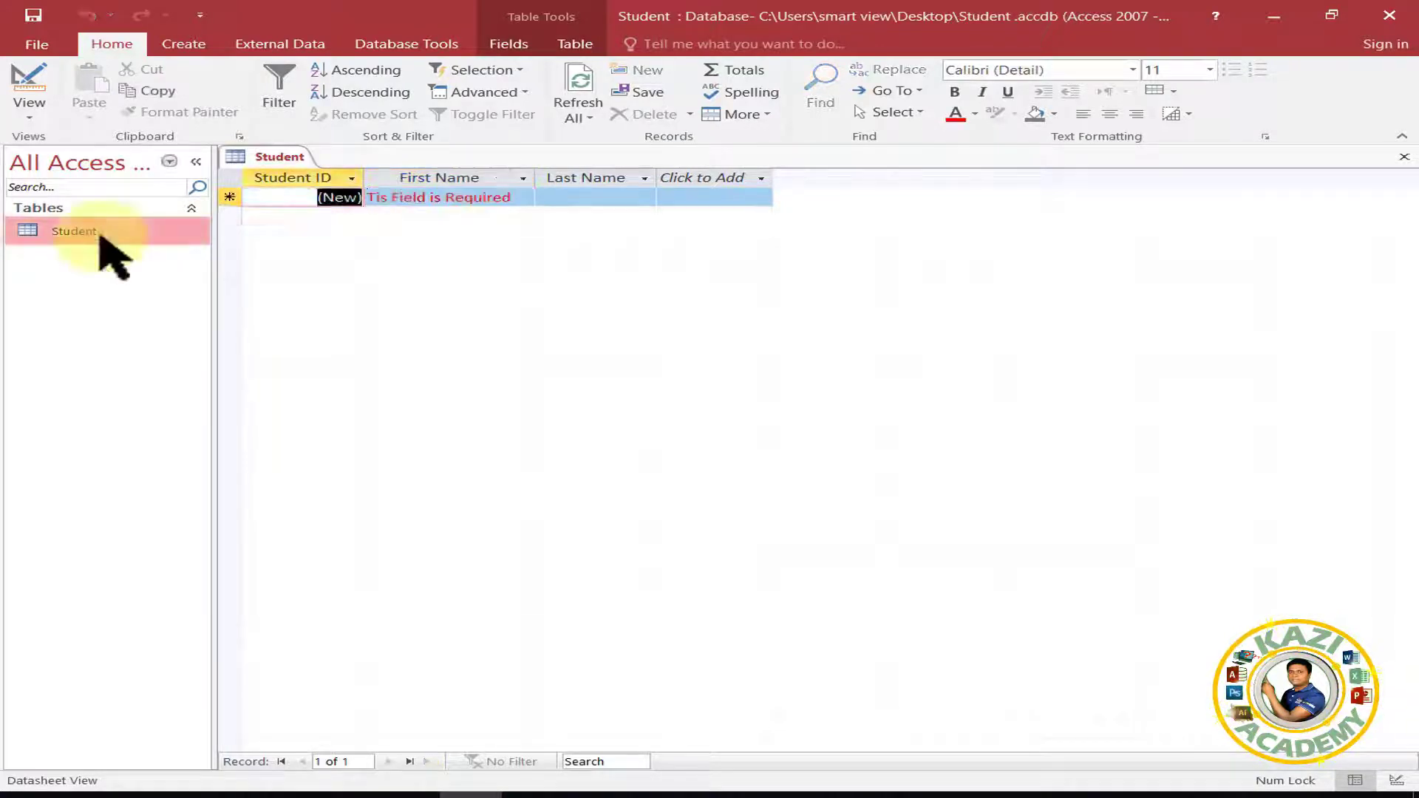
# Step: In the Student table's Design View, set the Last Name field's Format property to @;[Blue]"Optional"
pyautogui.click(16, 107)
pyautogui.click(46, 185)
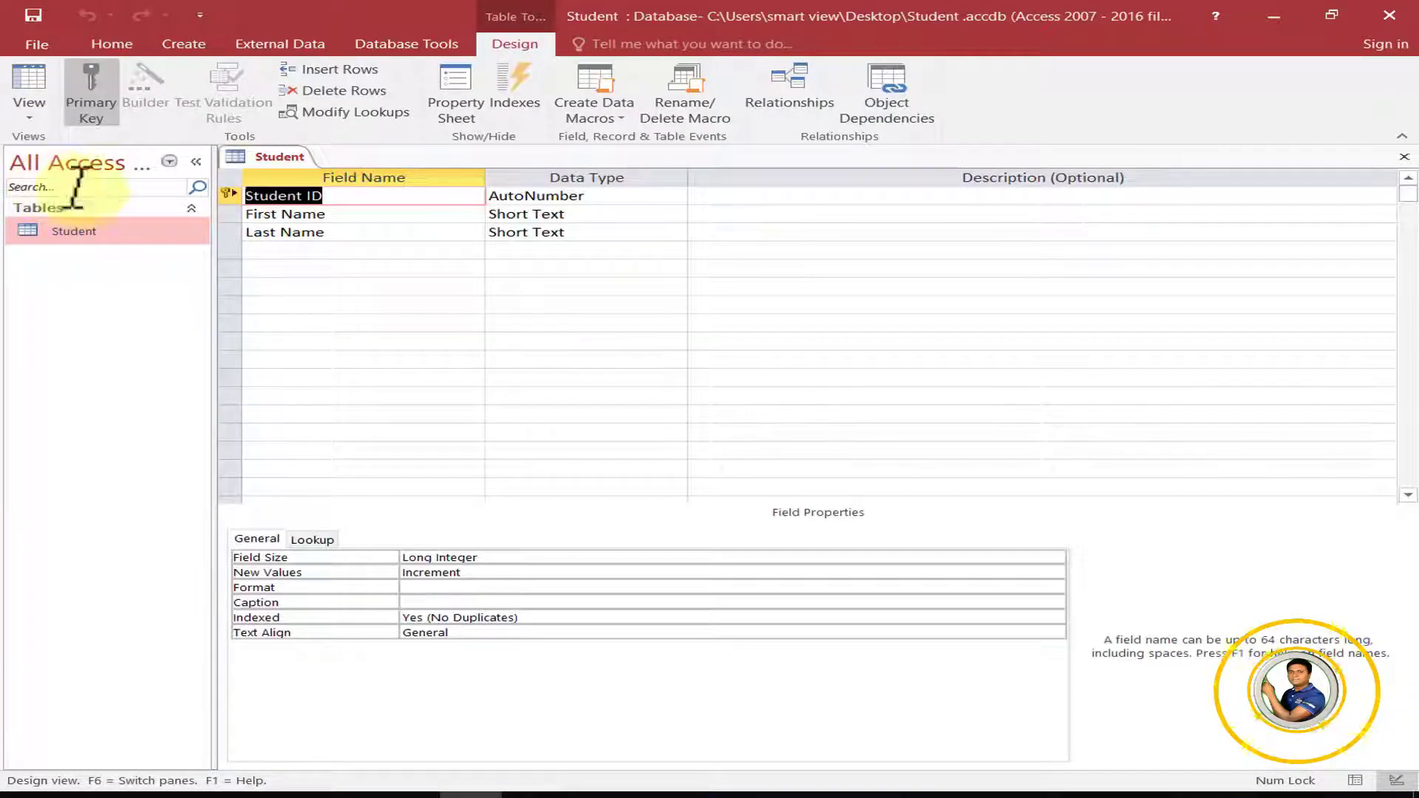
pyautogui.click(616, 233)
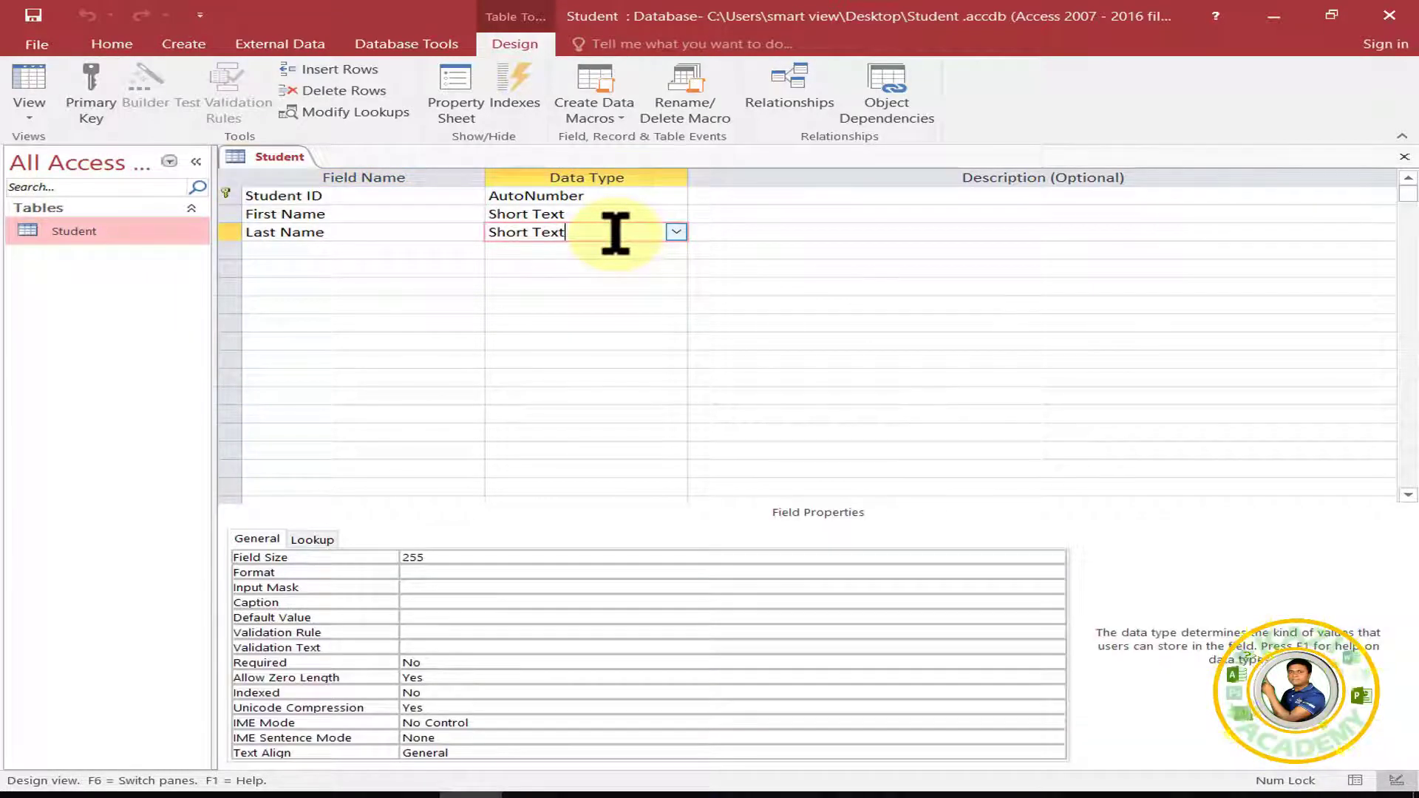
pyautogui.click(454, 573)
pyautogui.write('@')
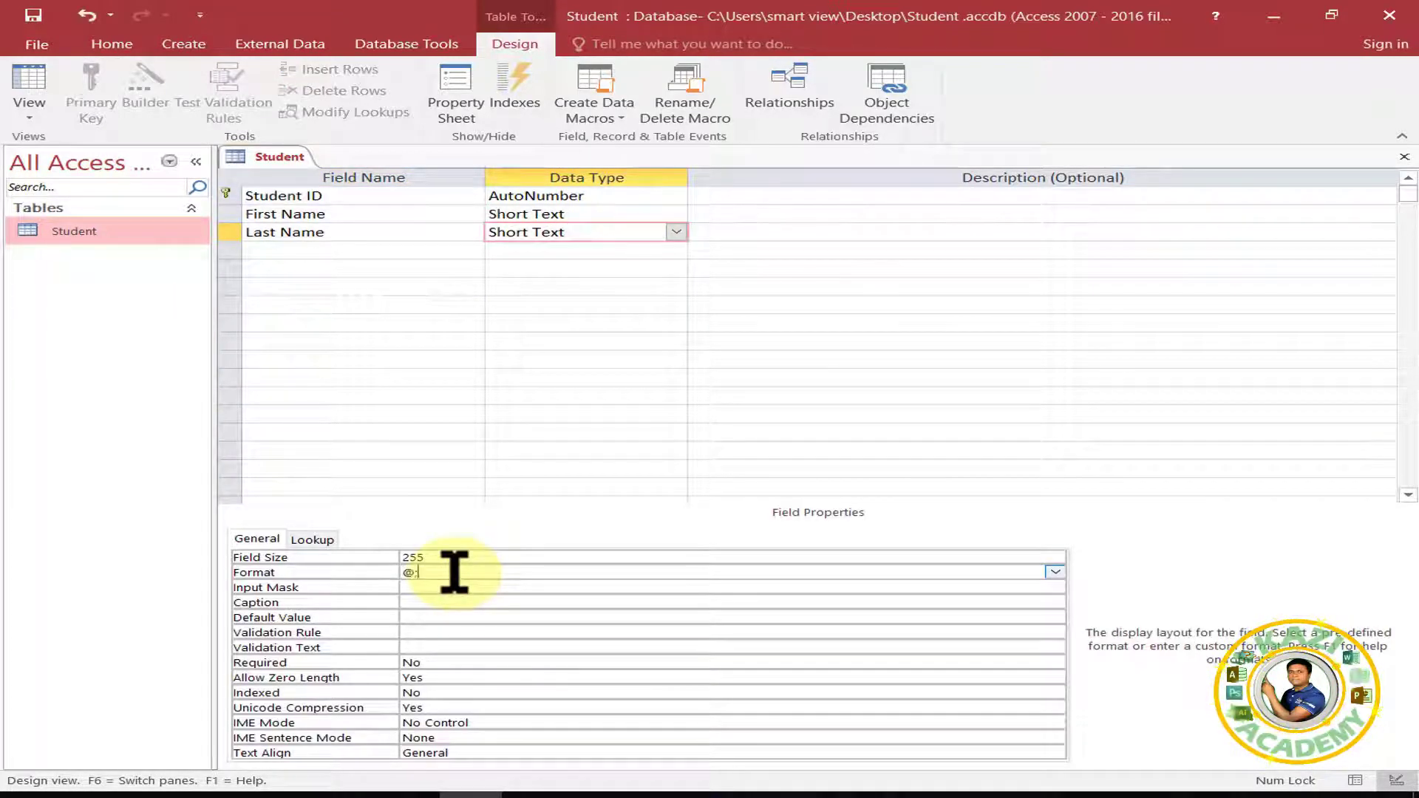
pyautogui.write(';[Blue]')
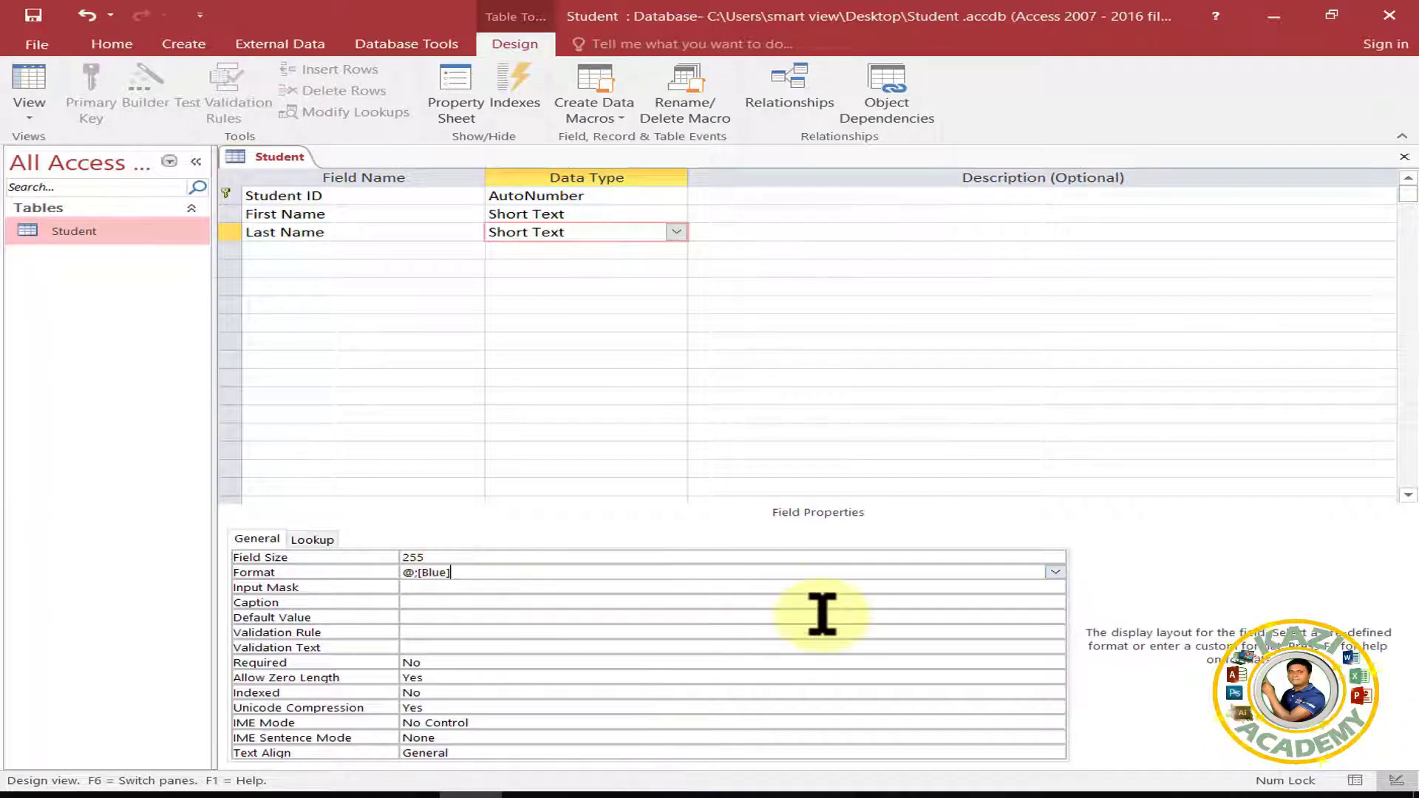
pyautogui.write('"Optional"')
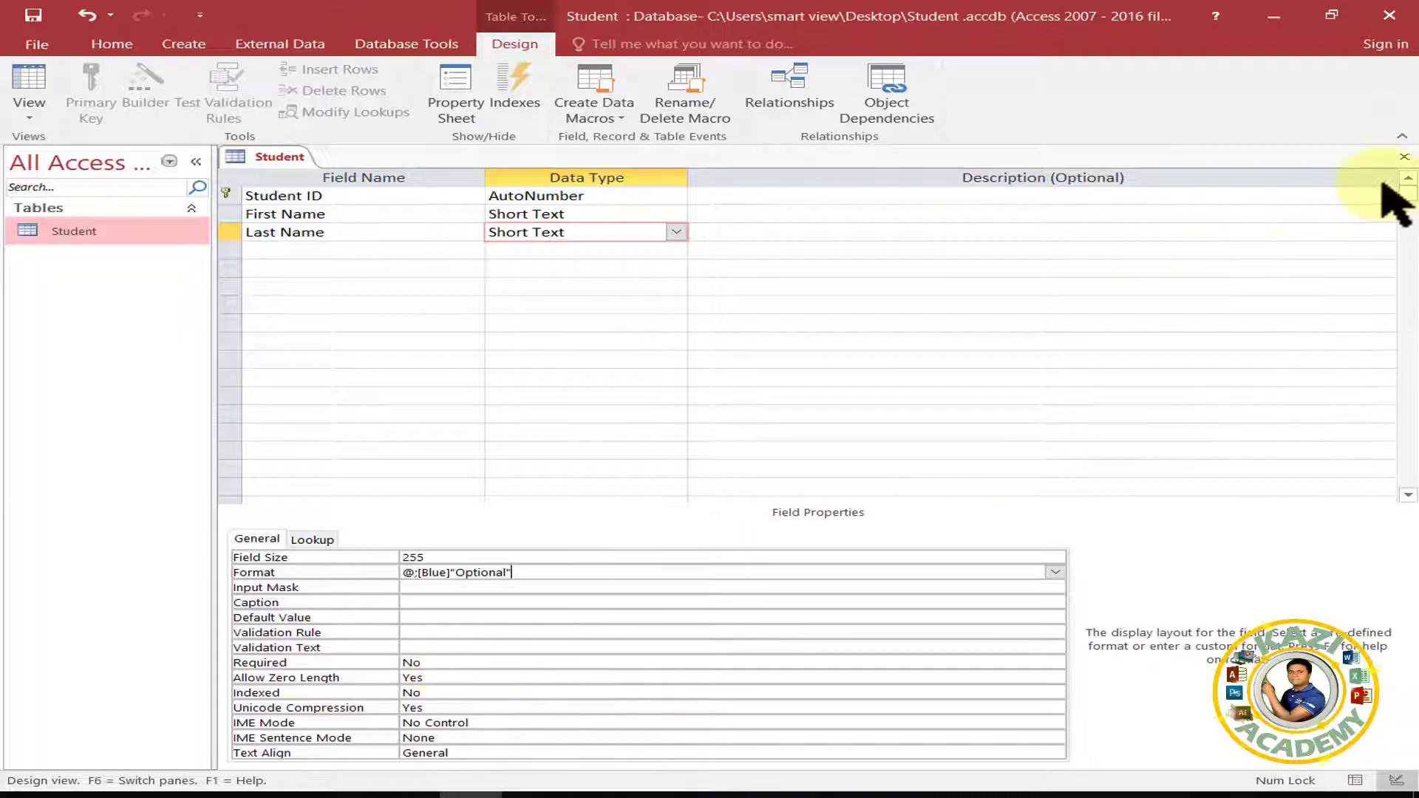
# Step: Save the Last Name format change, close the table design and reopen the Student table in Datasheet View
pyautogui.click(1402, 157)
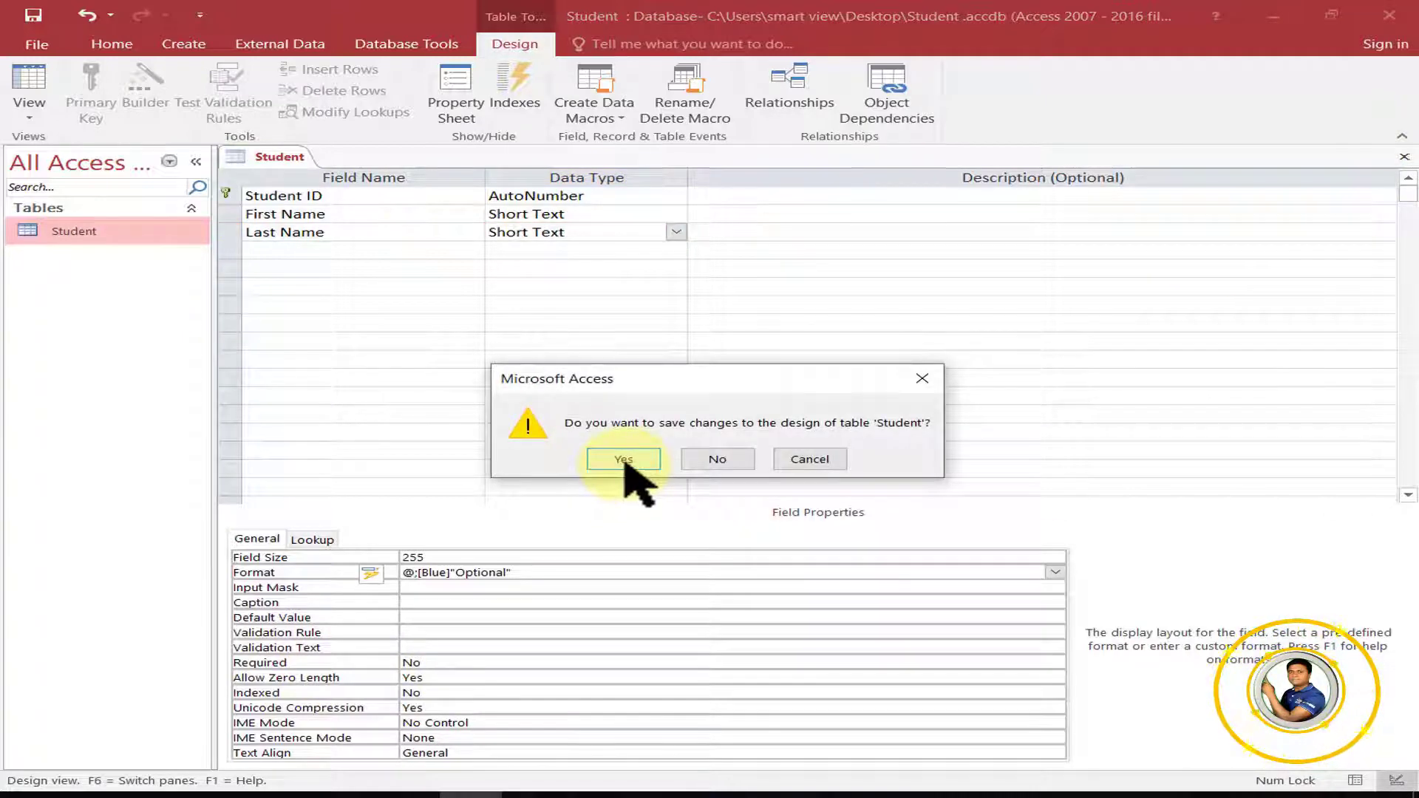
pyautogui.click(627, 466)
pyautogui.doubleClick(95, 233)
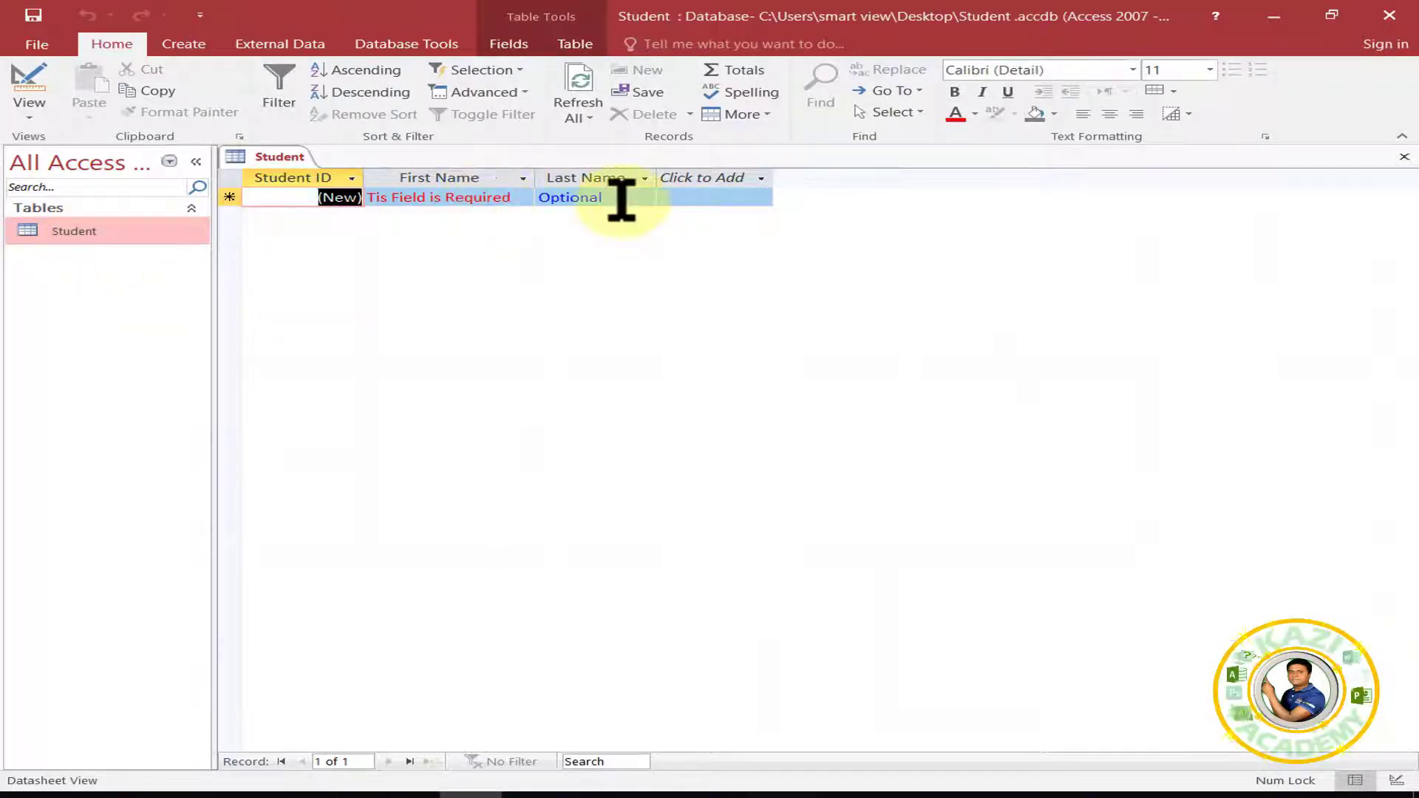
# Step: Widen the Last Name column slightly and enter a student's first name in a new record, leaving Last Name empty
pyautogui.moveTo(664, 174); pyautogui.dragTo(691, 174)
pyautogui.click(728, 178)
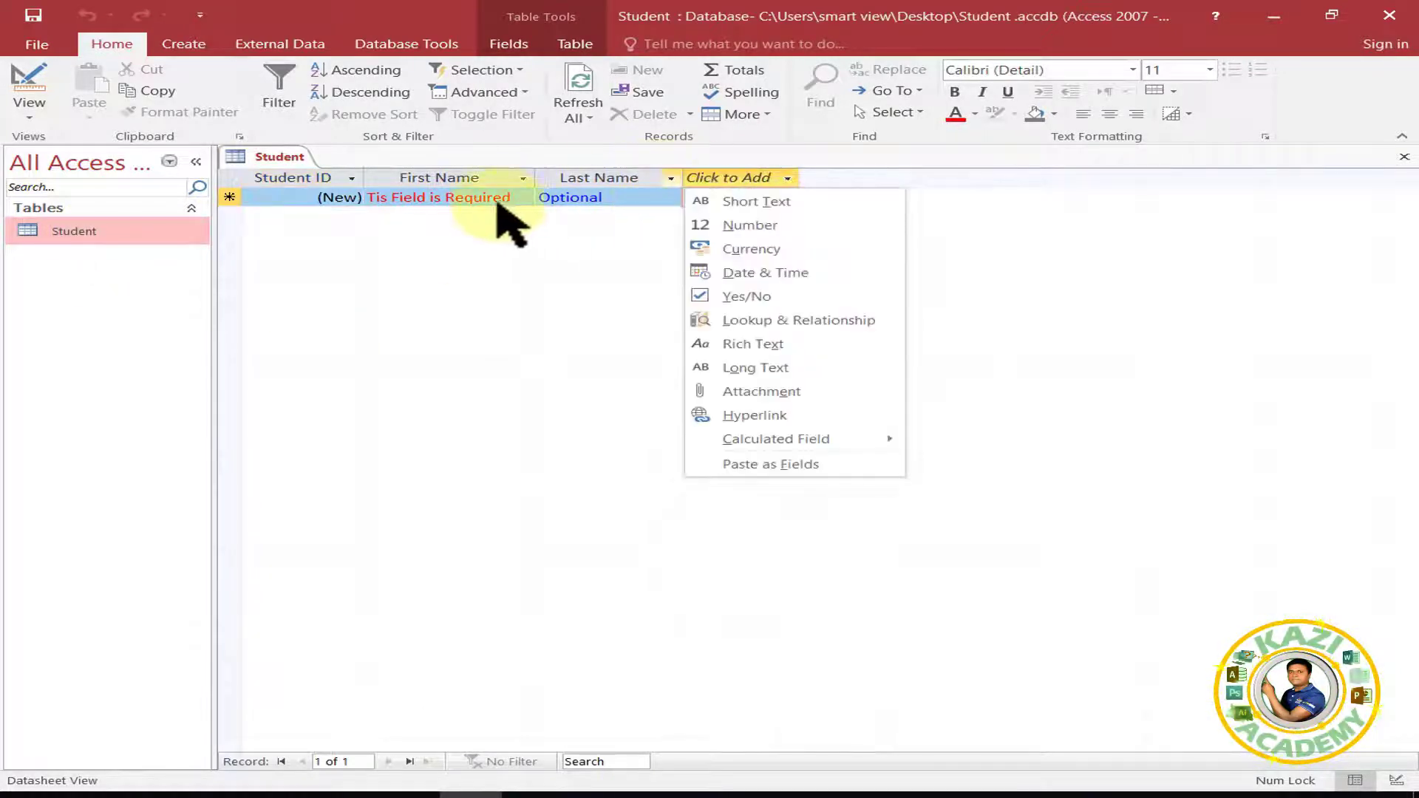
pyautogui.click(481, 197)
pyautogui.click(481, 197)
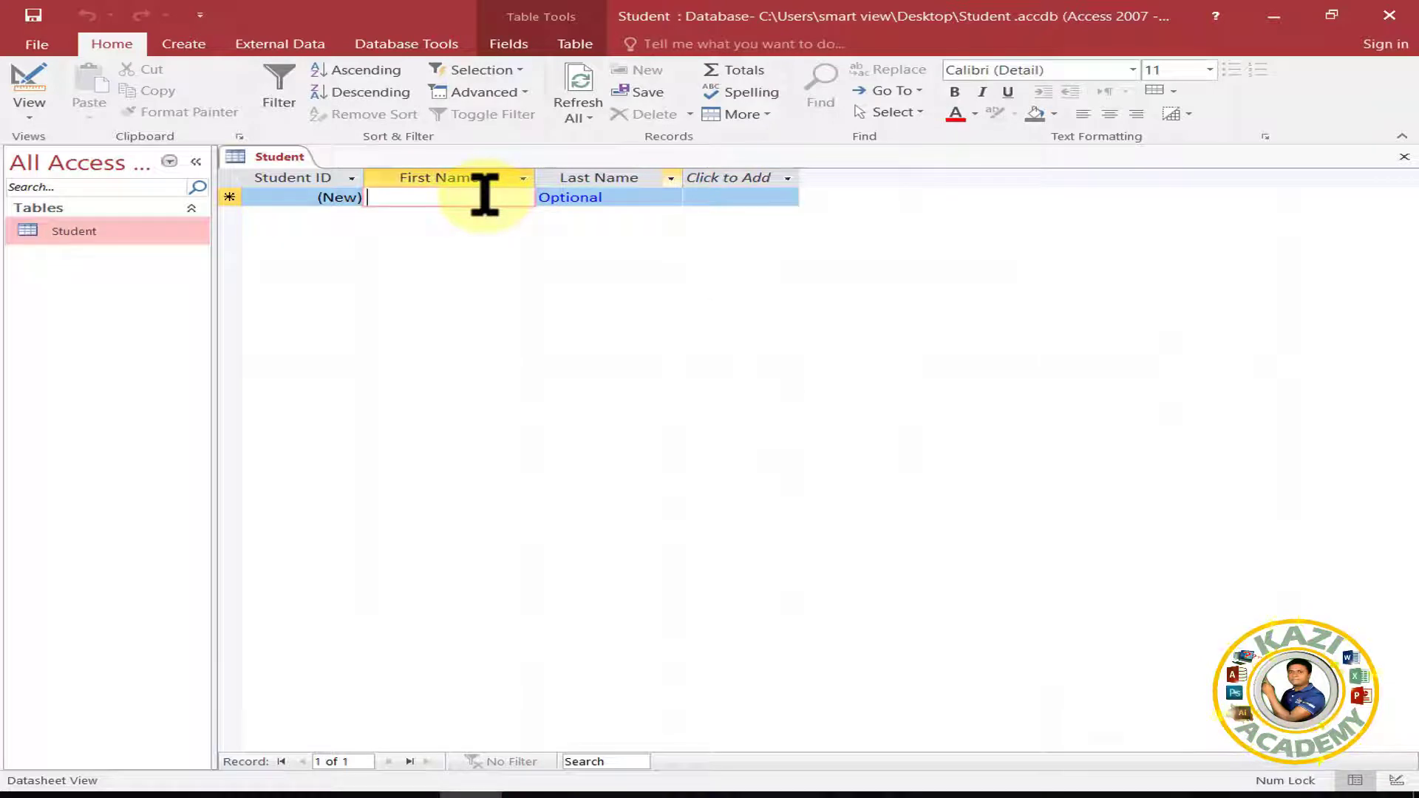
pyautogui.write('Mi')
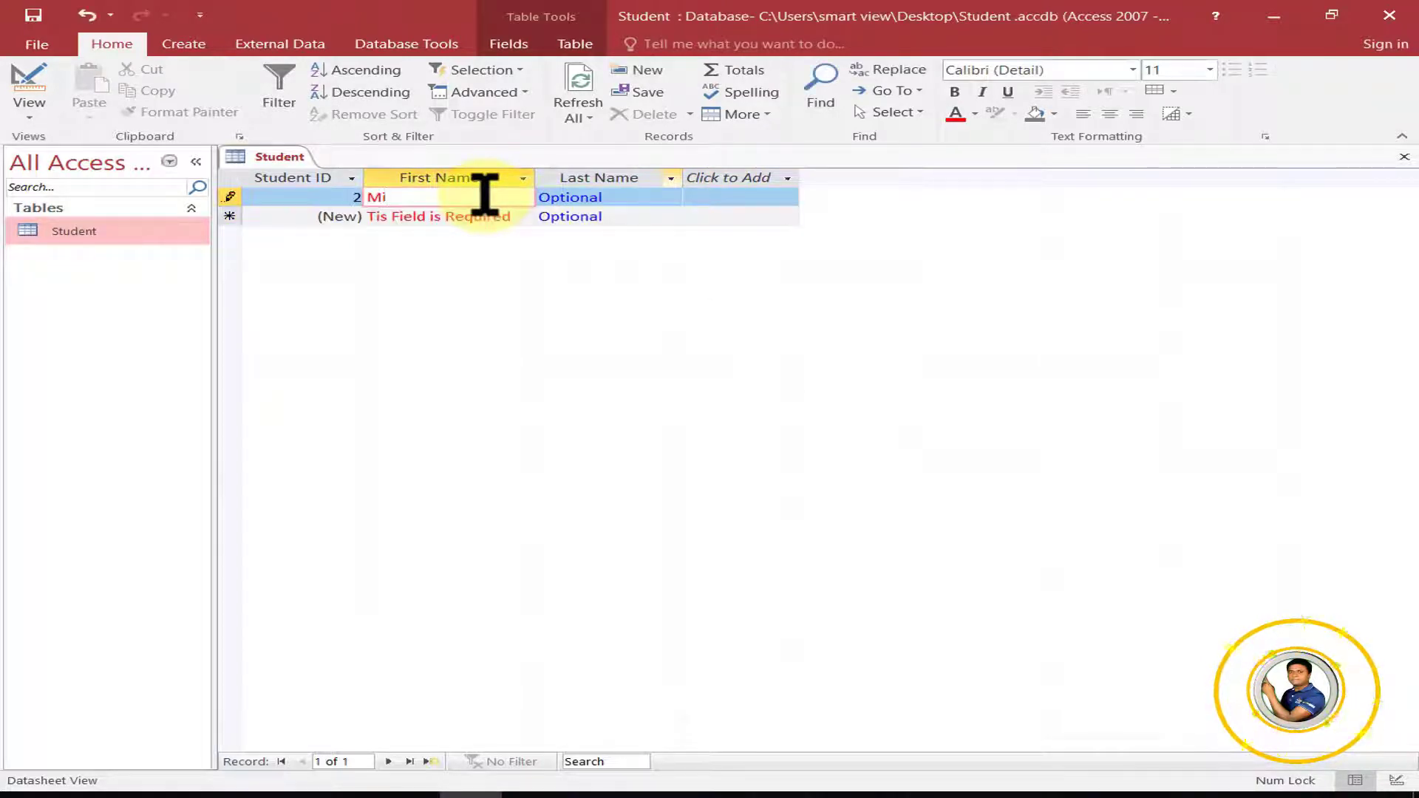
pyautogui.write('an')
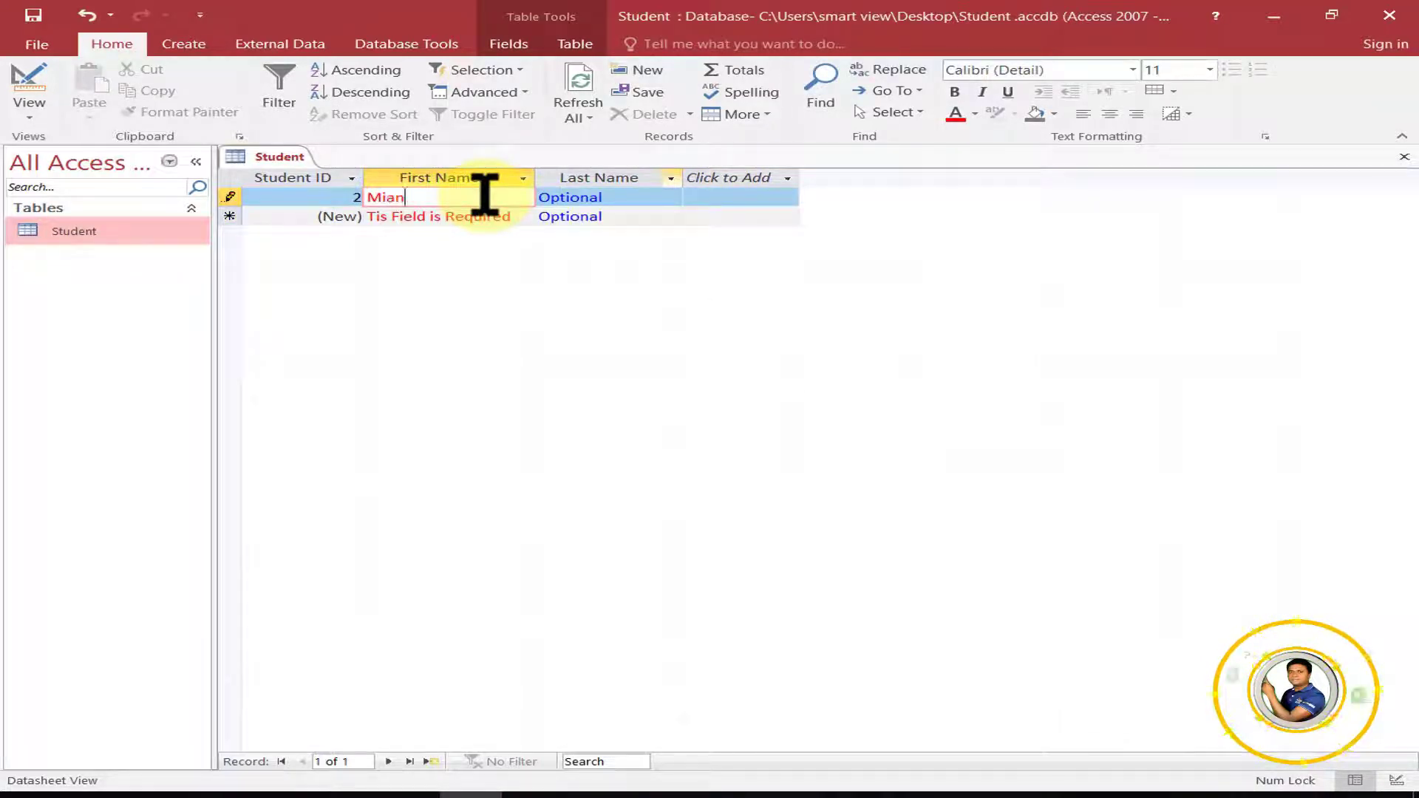
pyautogui.write('na')
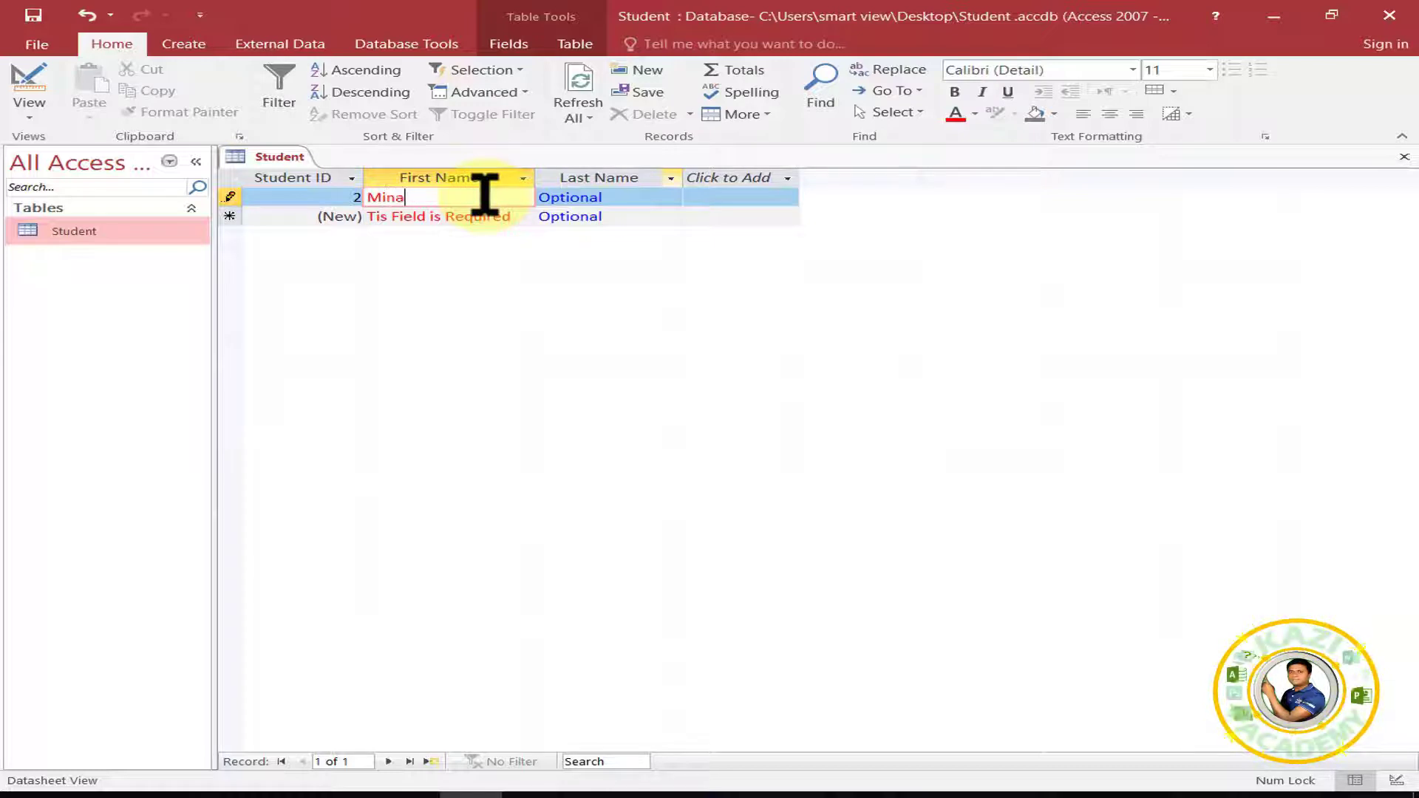
pyautogui.press('Tab')
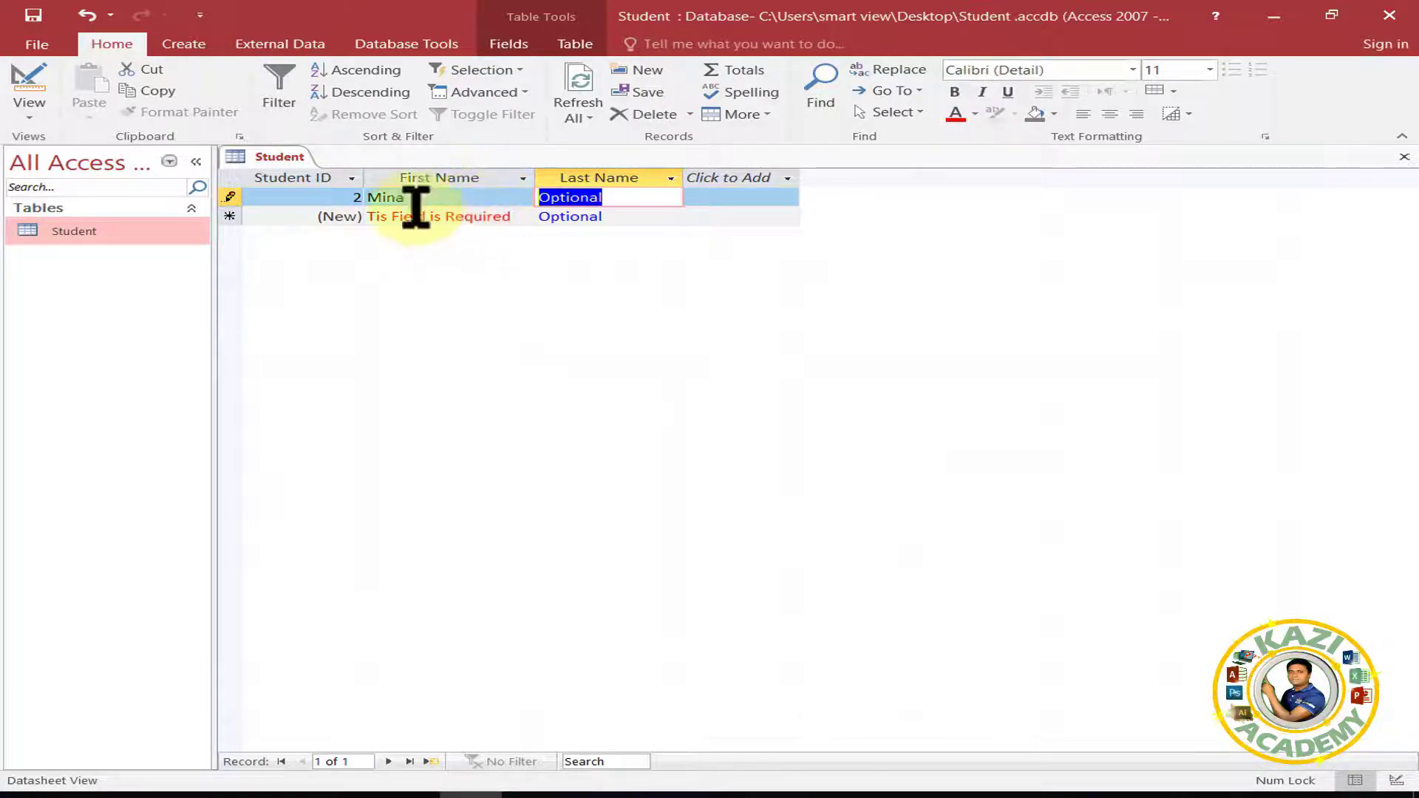
# Step: Reopen the Student table in Design View and describe First Name as "This Field is Required" and Last Name as "This Field is Optional"
pyautogui.click(1405, 156)
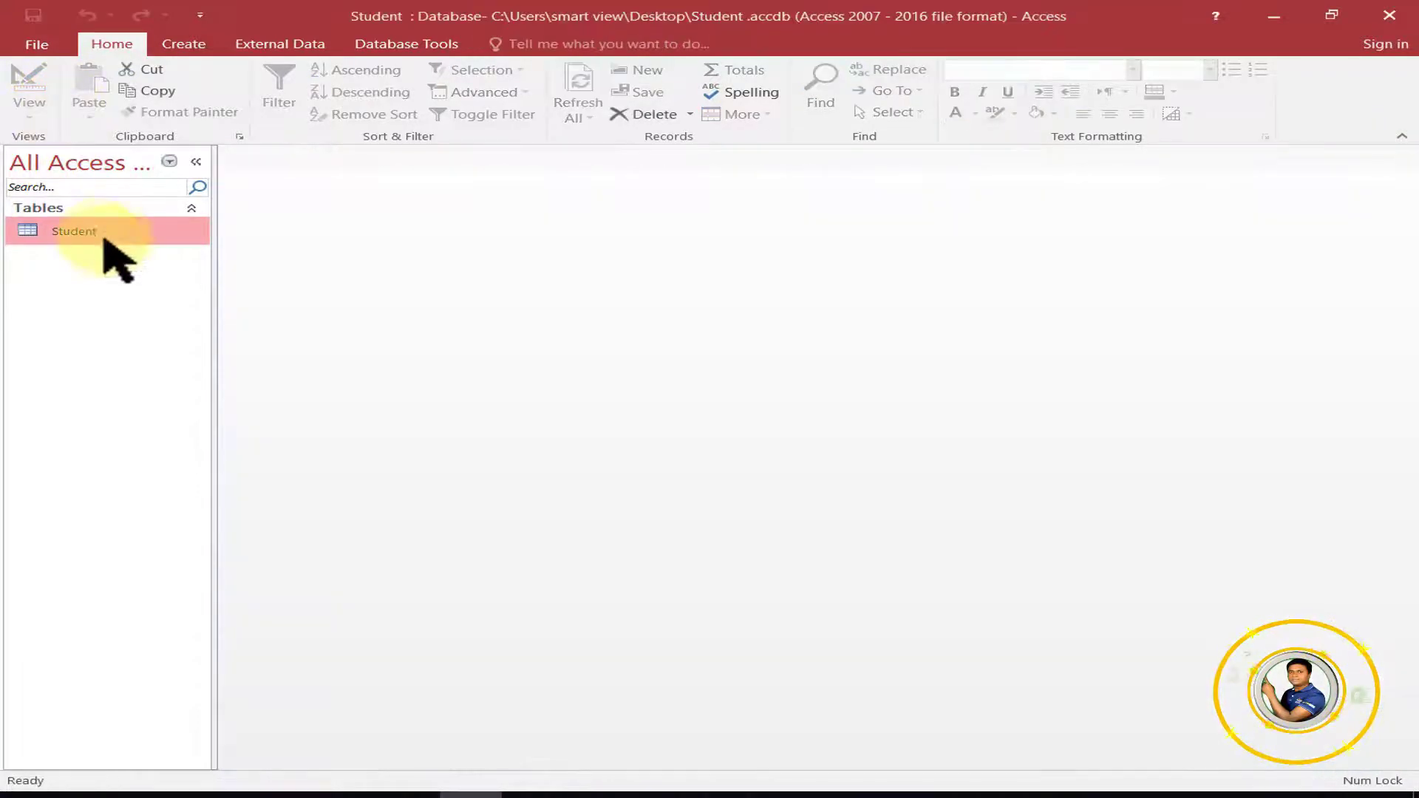
pyautogui.doubleClick(89, 230)
pyautogui.click(29, 116)
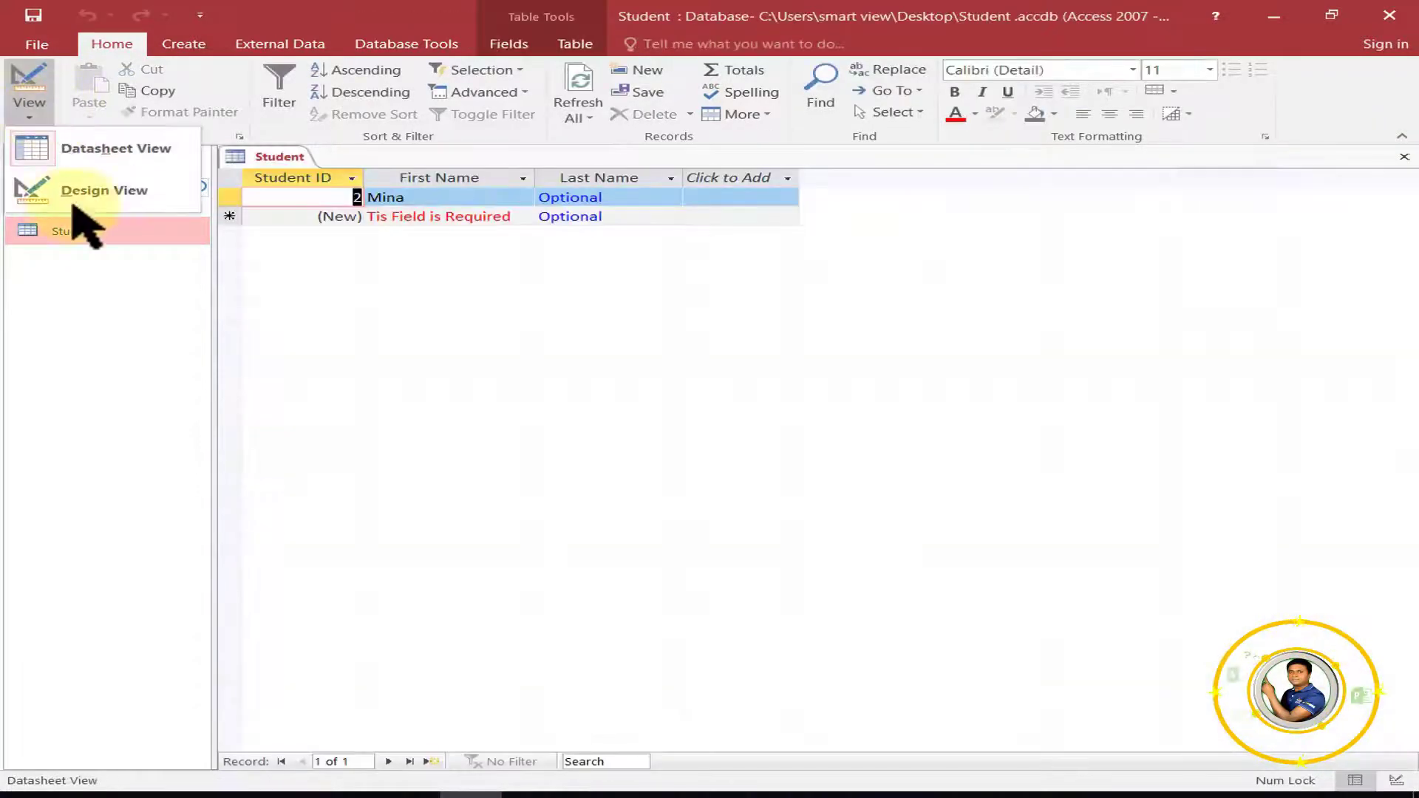
pyautogui.click(82, 190)
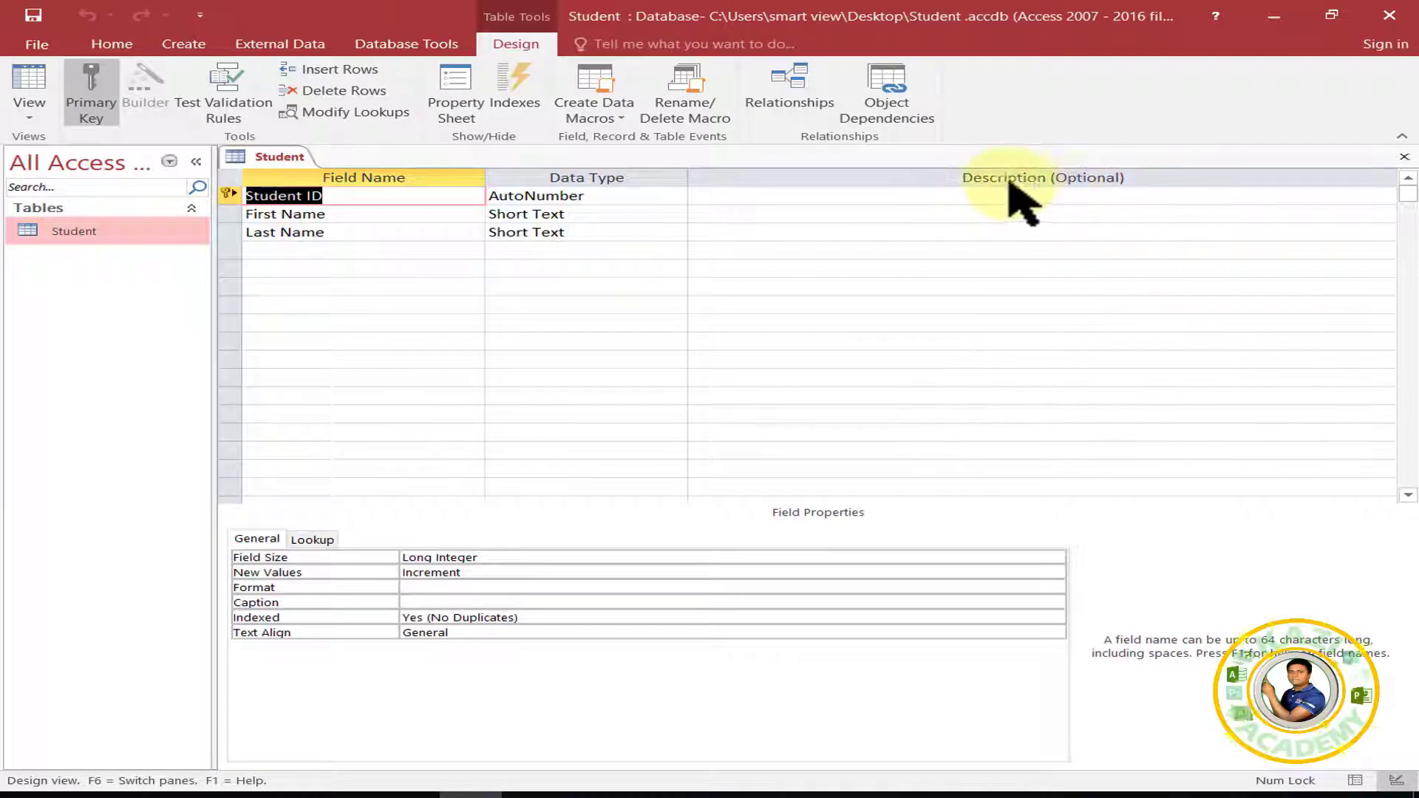
pyautogui.click(721, 215)
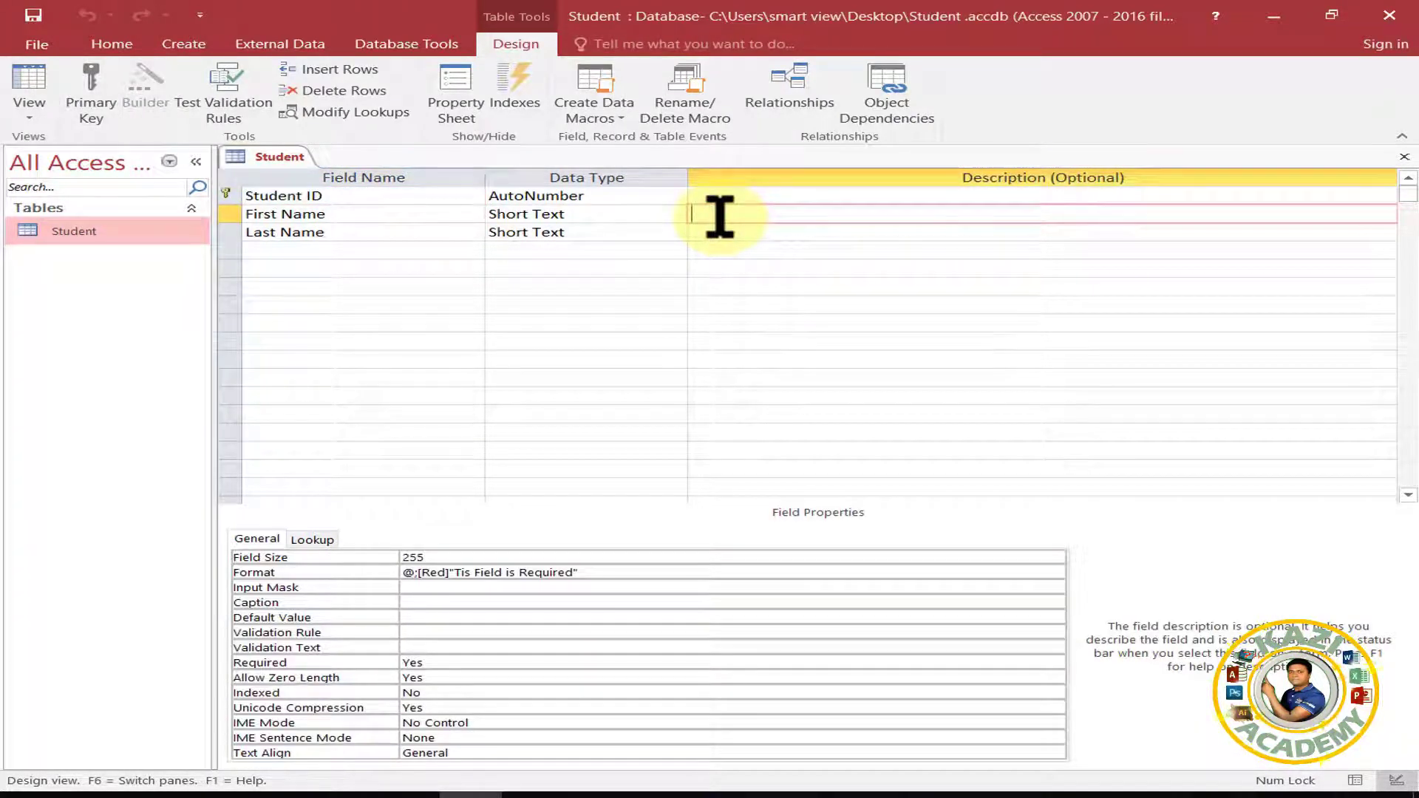
pyautogui.write('This Fiel')
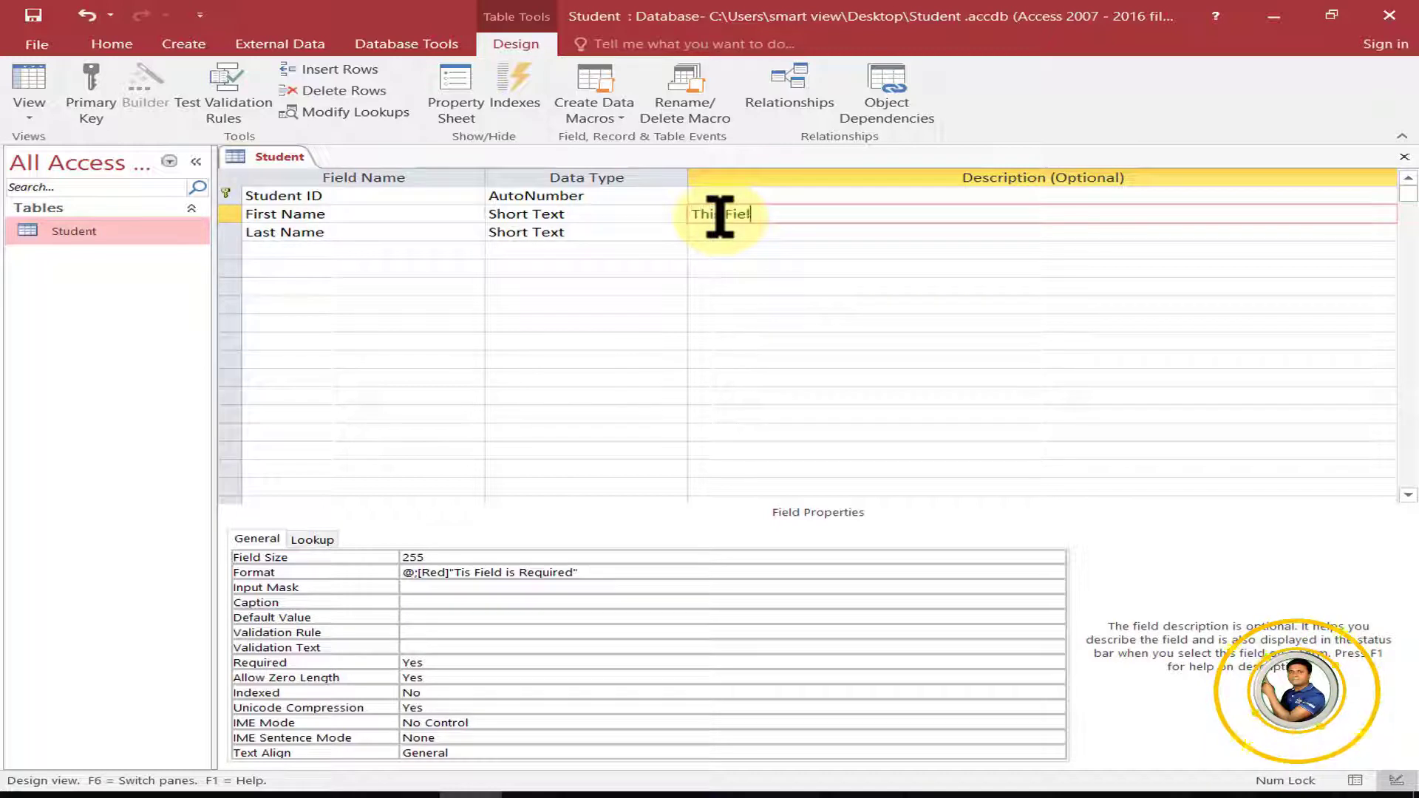
pyautogui.write('d is Requi')
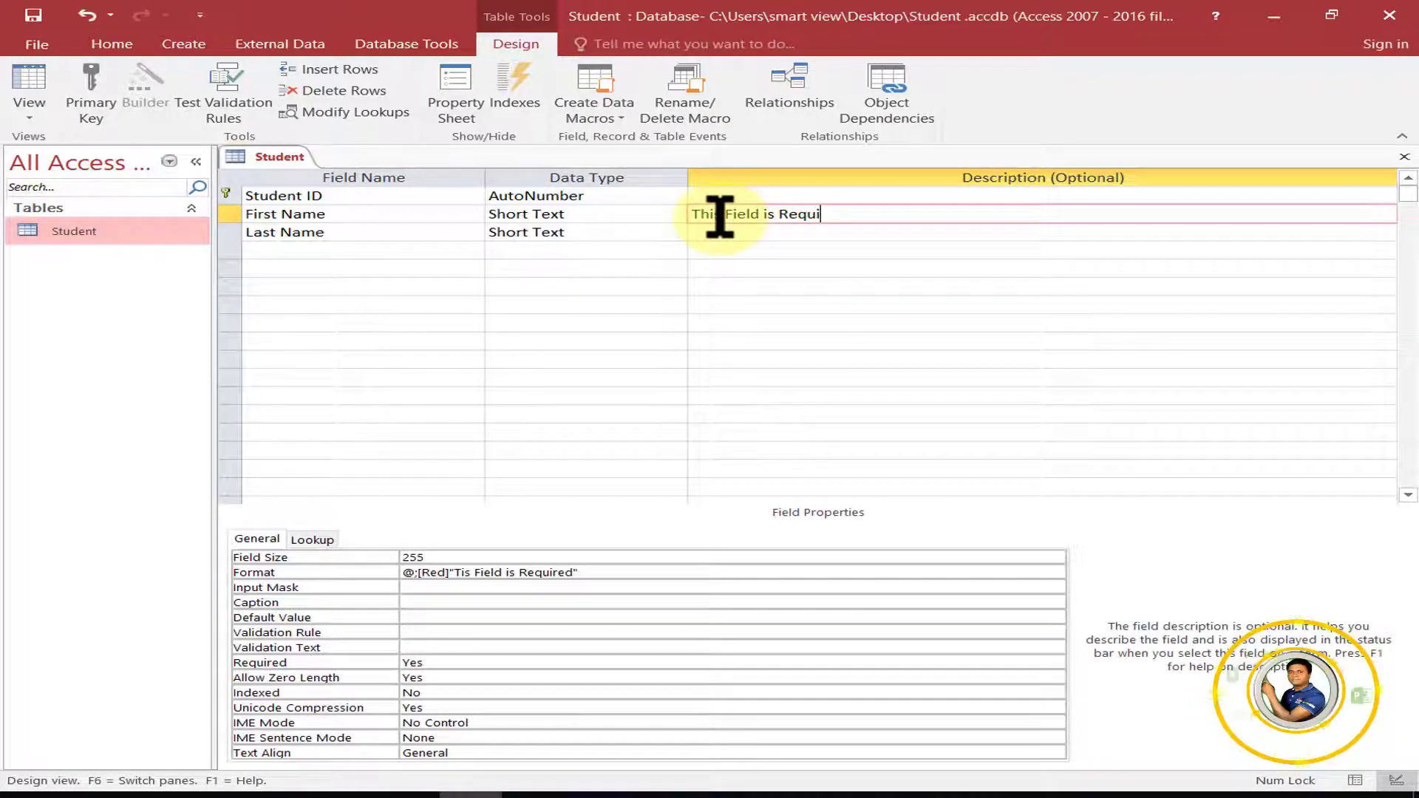
pyautogui.write('red')
pyautogui.click(721, 232)
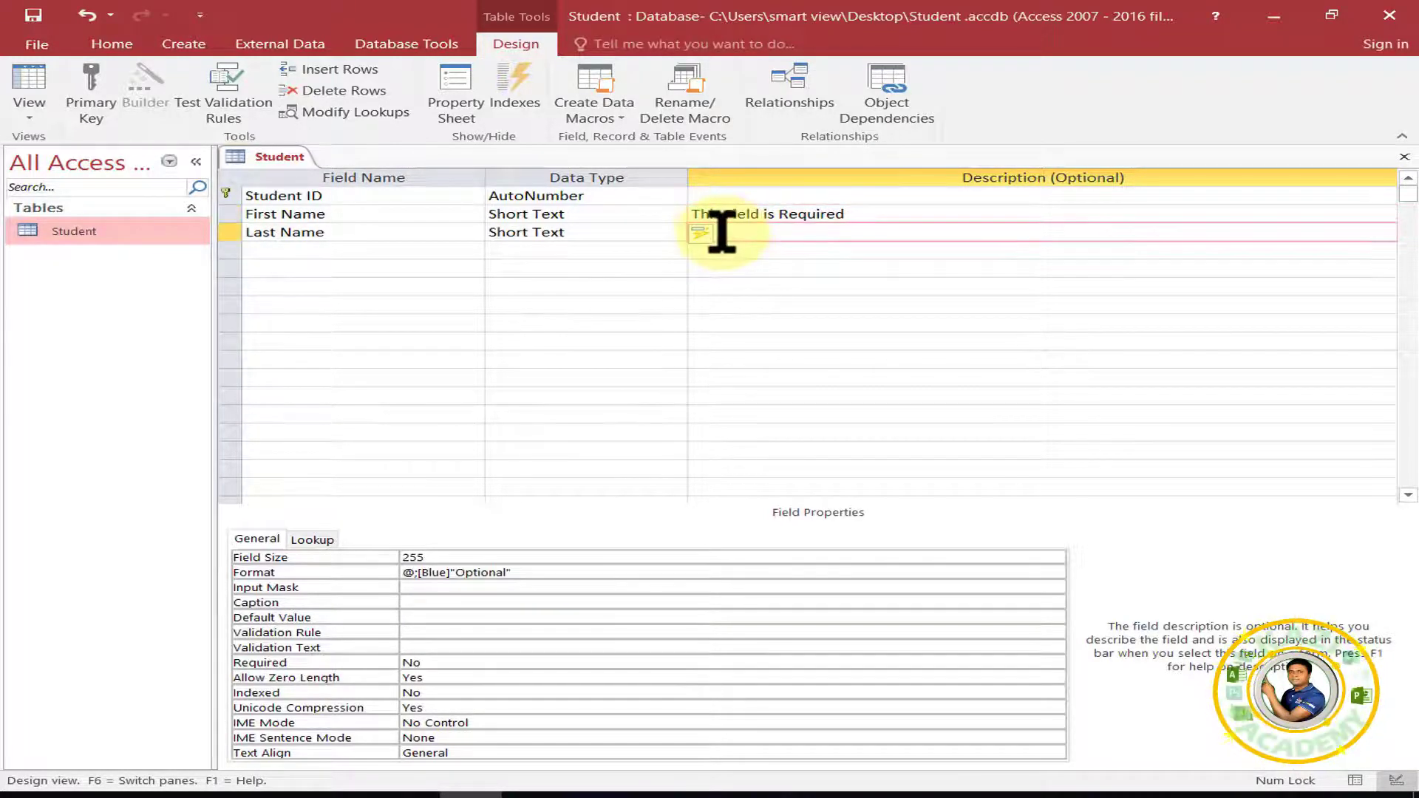
pyautogui.write('This Field is Optional')
pyautogui.click(820, 257)
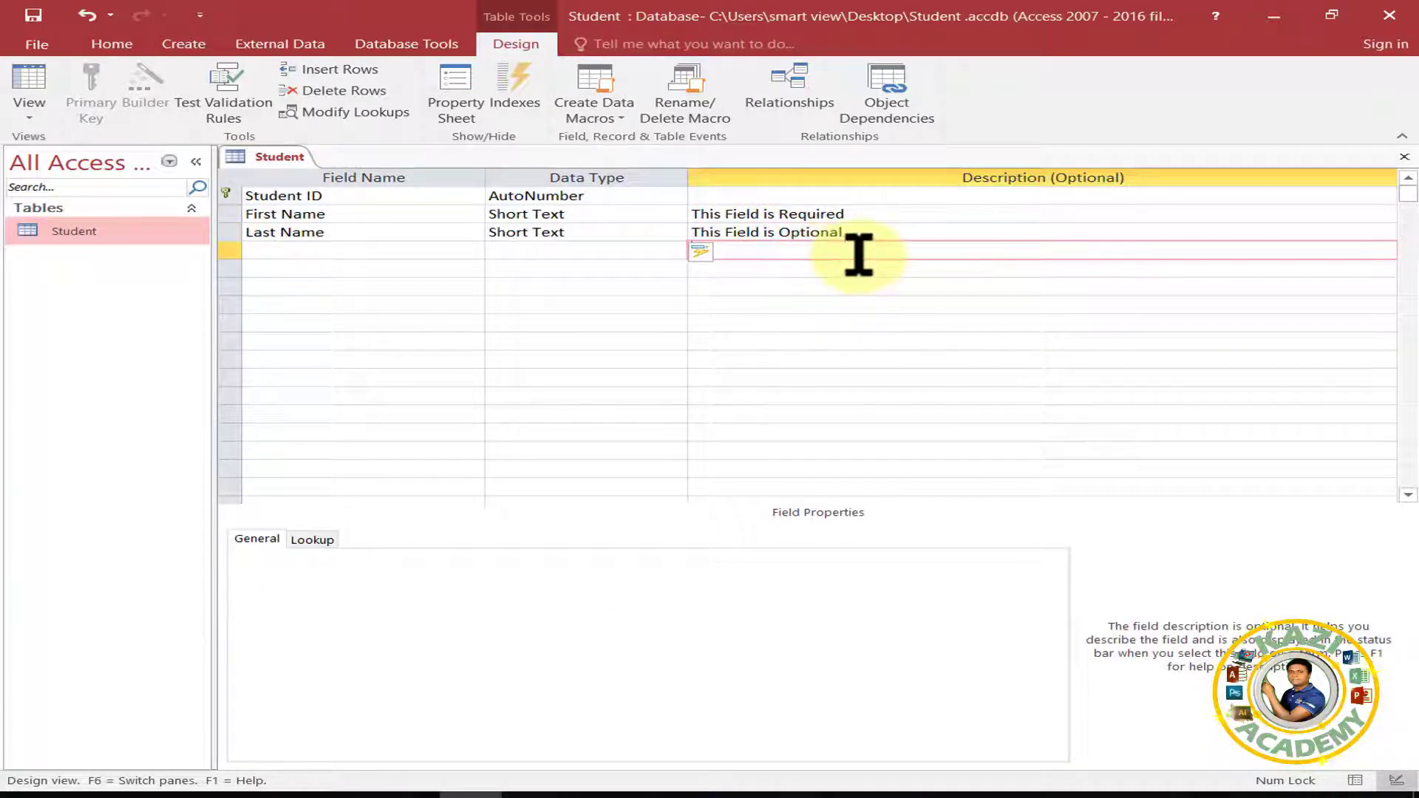
# Step: Close the table design with the new field descriptions saved and open the Student table in Datasheet View
pyautogui.click(1404, 157)
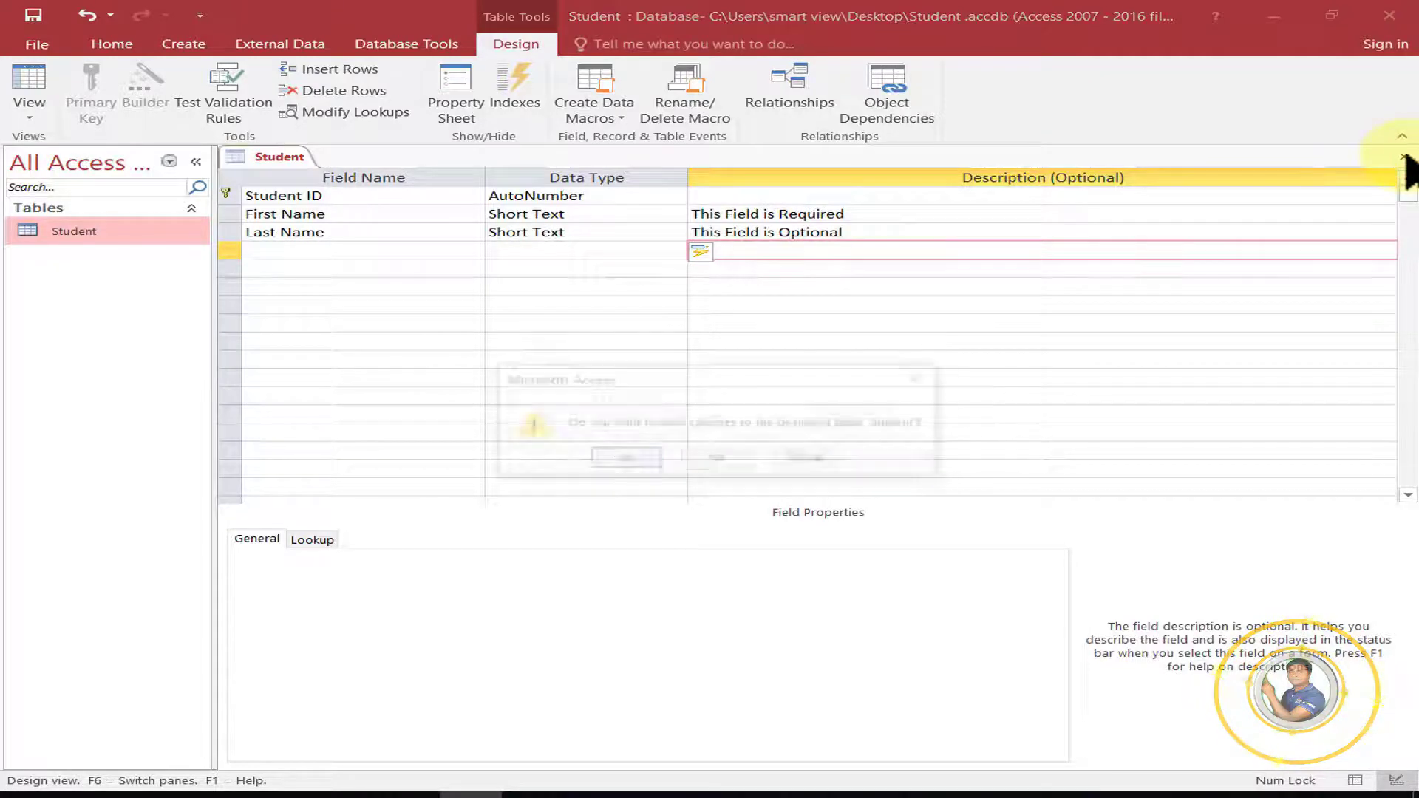
pyautogui.click(632, 462)
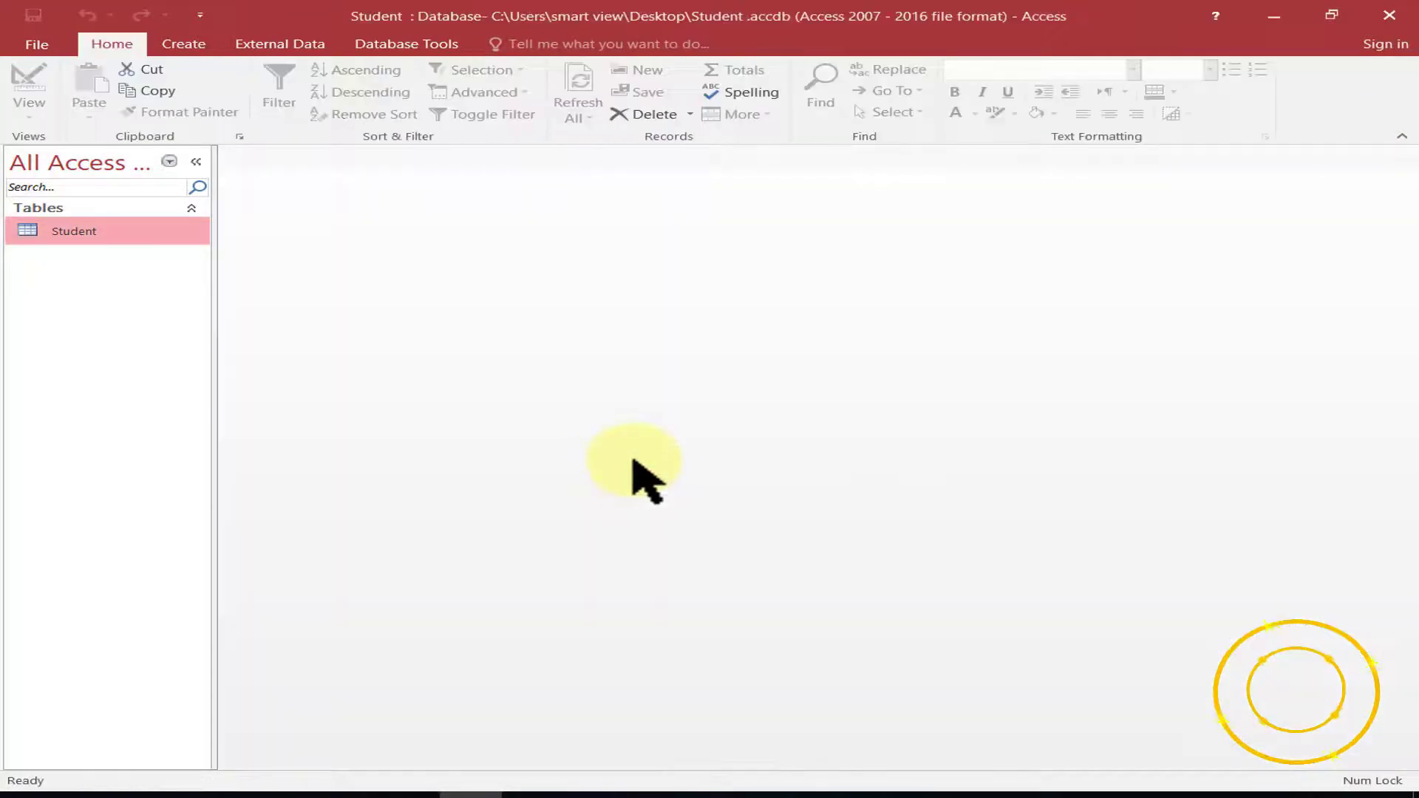
pyautogui.doubleClick(74, 232)
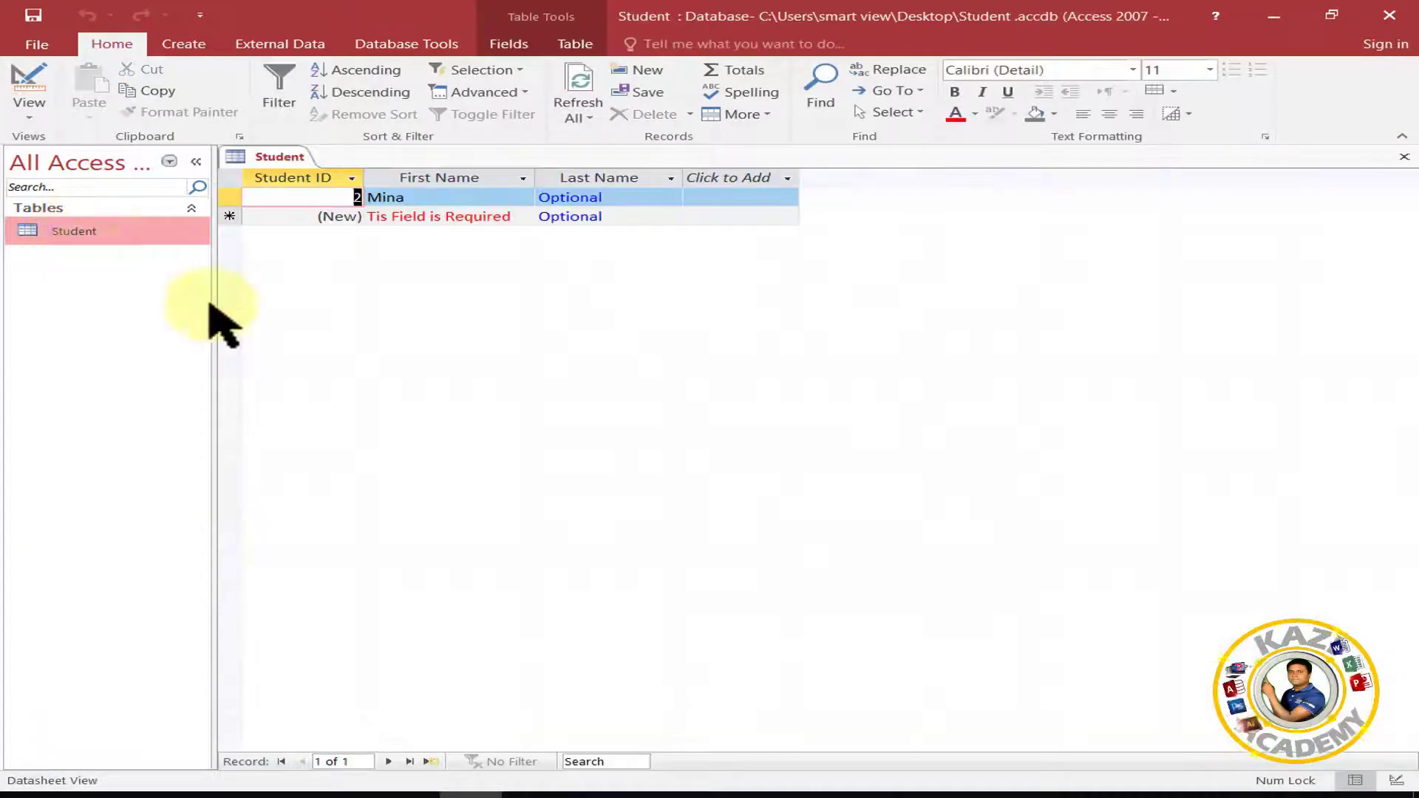
# Step: Check the descriptions of the First Name and Last Name fields in the existing Student record
pyautogui.click(446, 197)
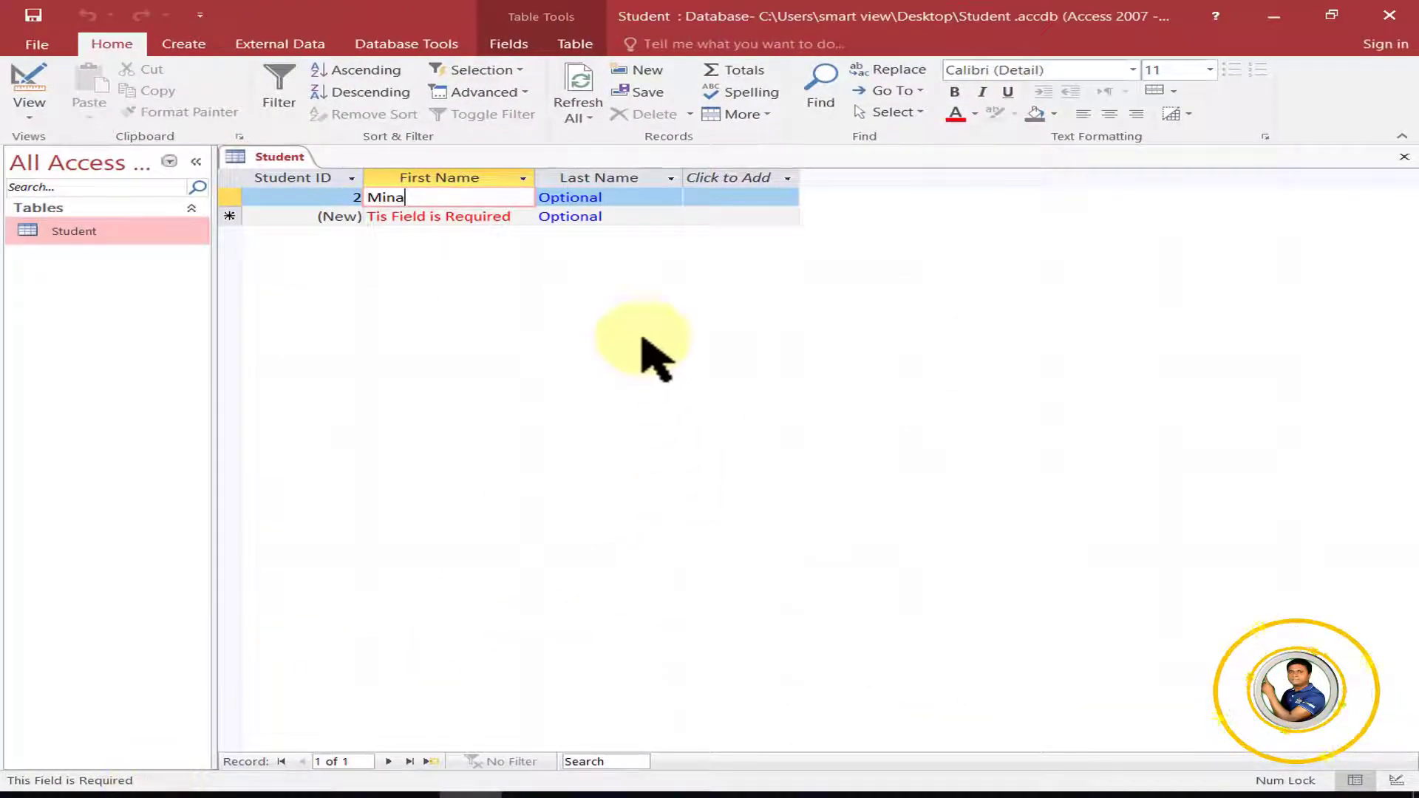
pyautogui.click(651, 195)
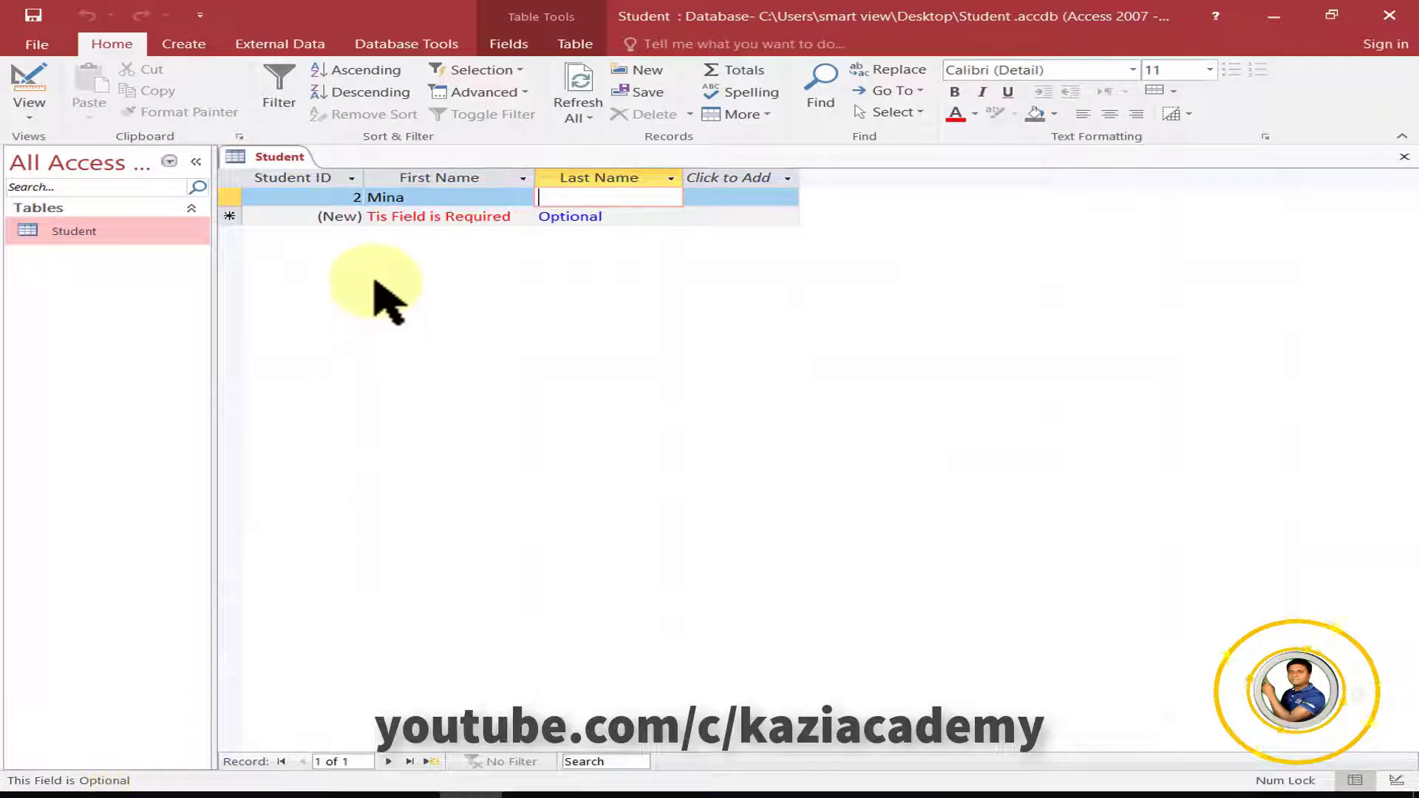
pyautogui.click(423, 198)
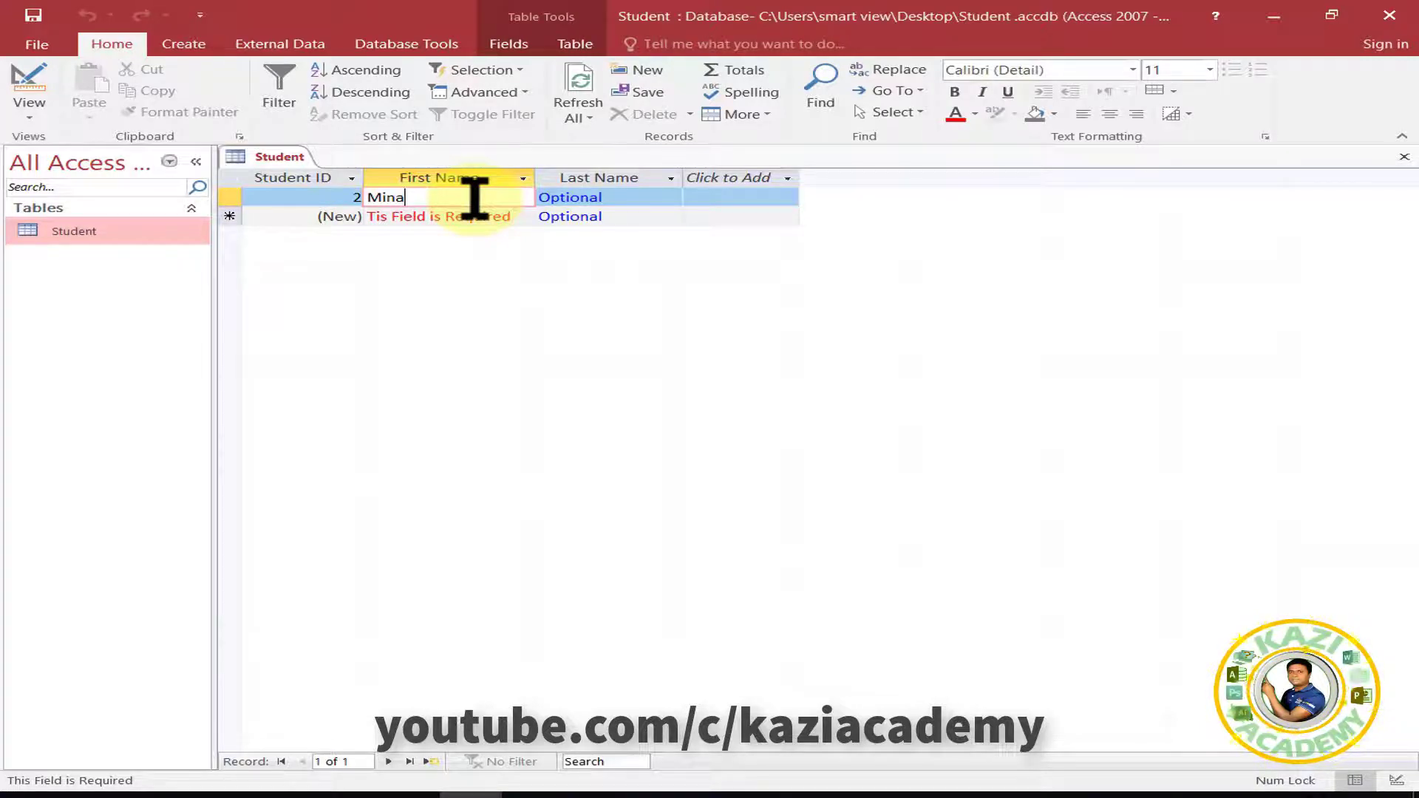
pyautogui.click(651, 195)
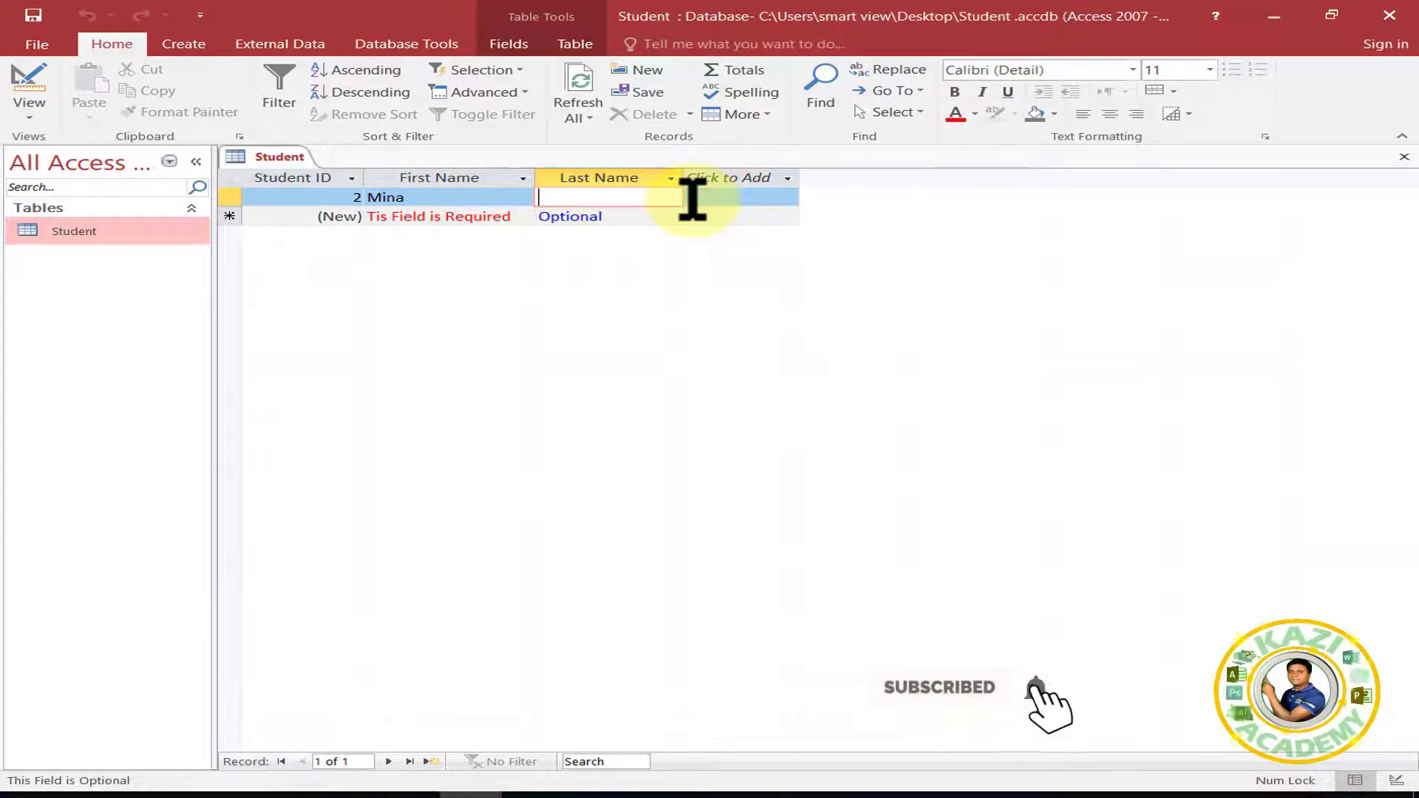
# Step: Switch the Student table to Design View and add a Short Text field named "Guardians Name" below Last Name
pyautogui.click(29, 109)
pyautogui.click(92, 187)
pyautogui.click(326, 250)
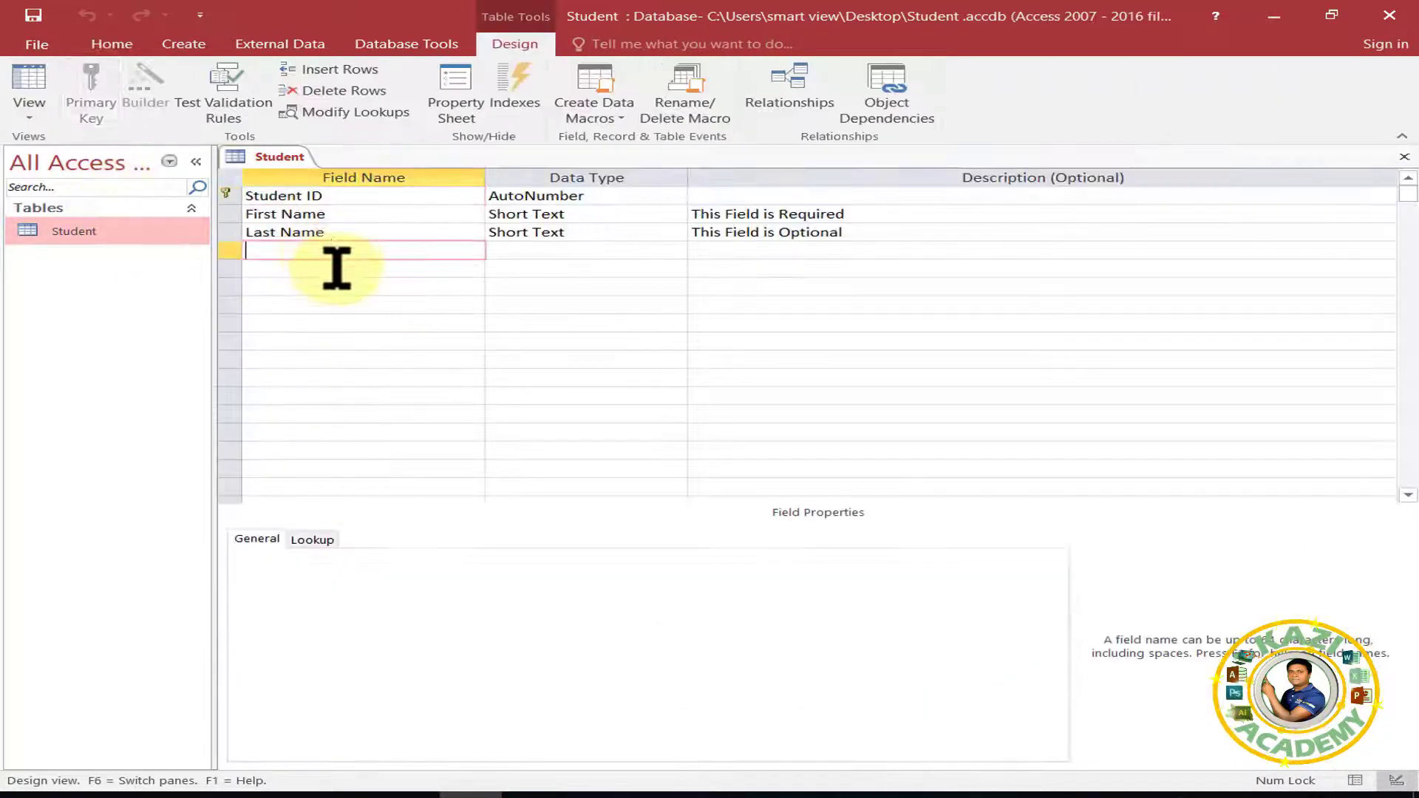
pyautogui.write('Guardians')
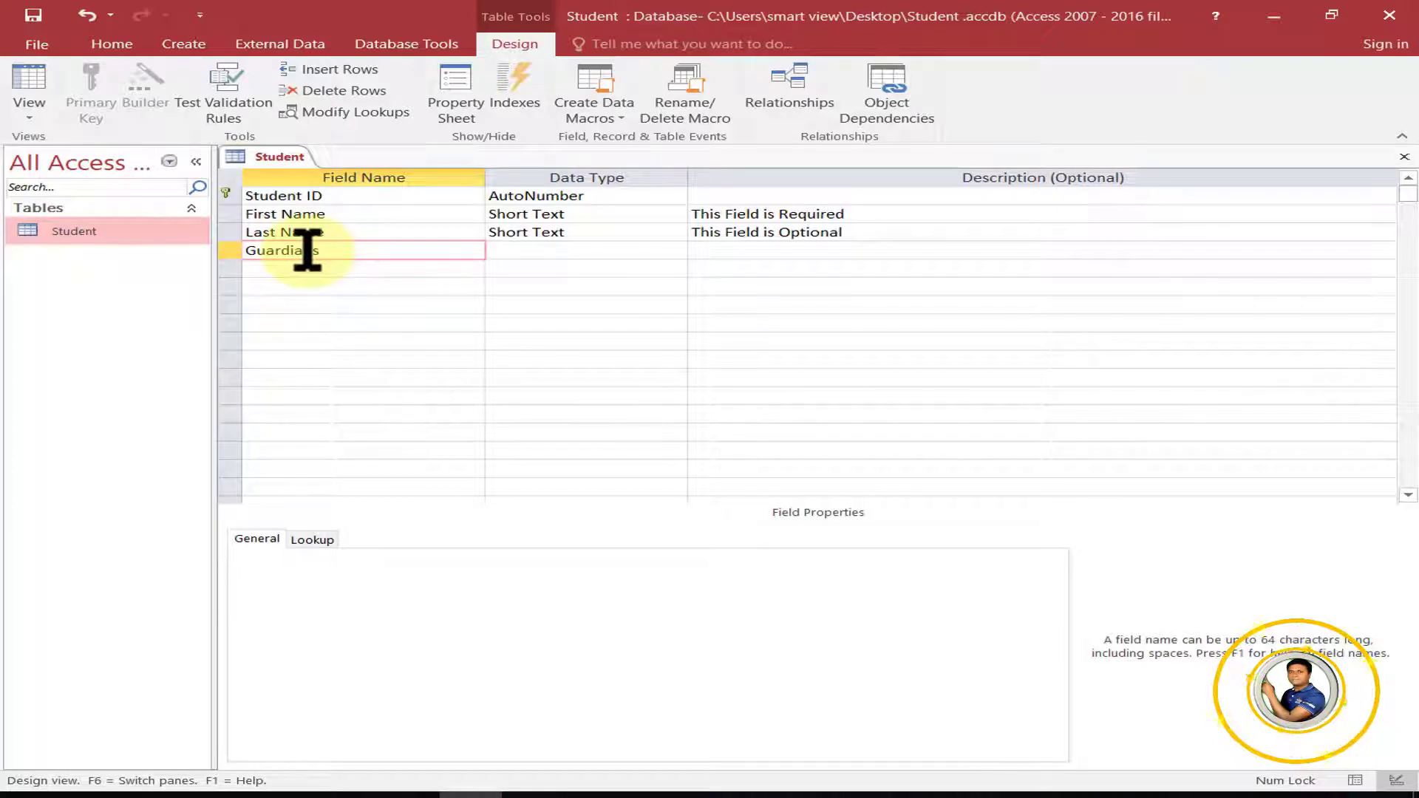
pyautogui.write(' Name')
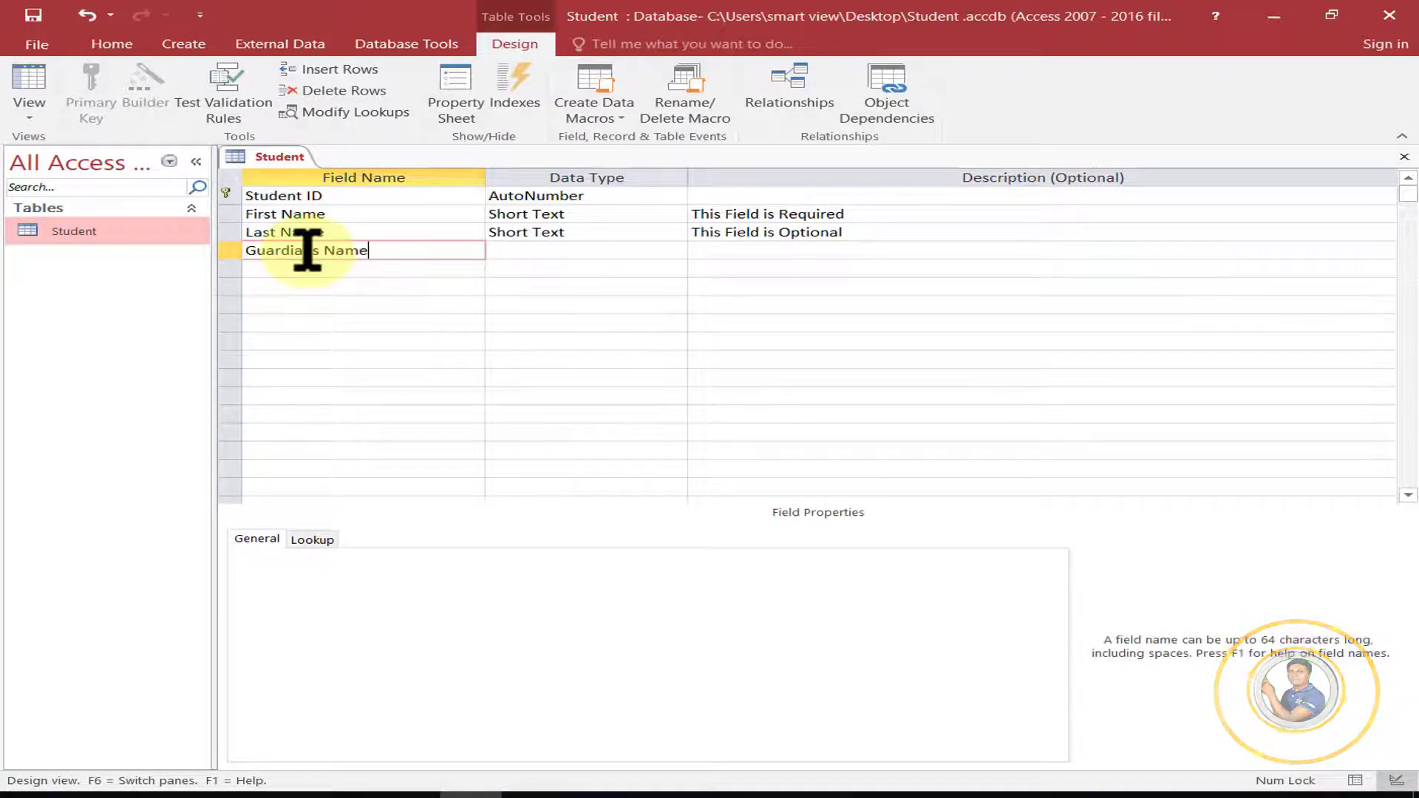
pyautogui.click(531, 251)
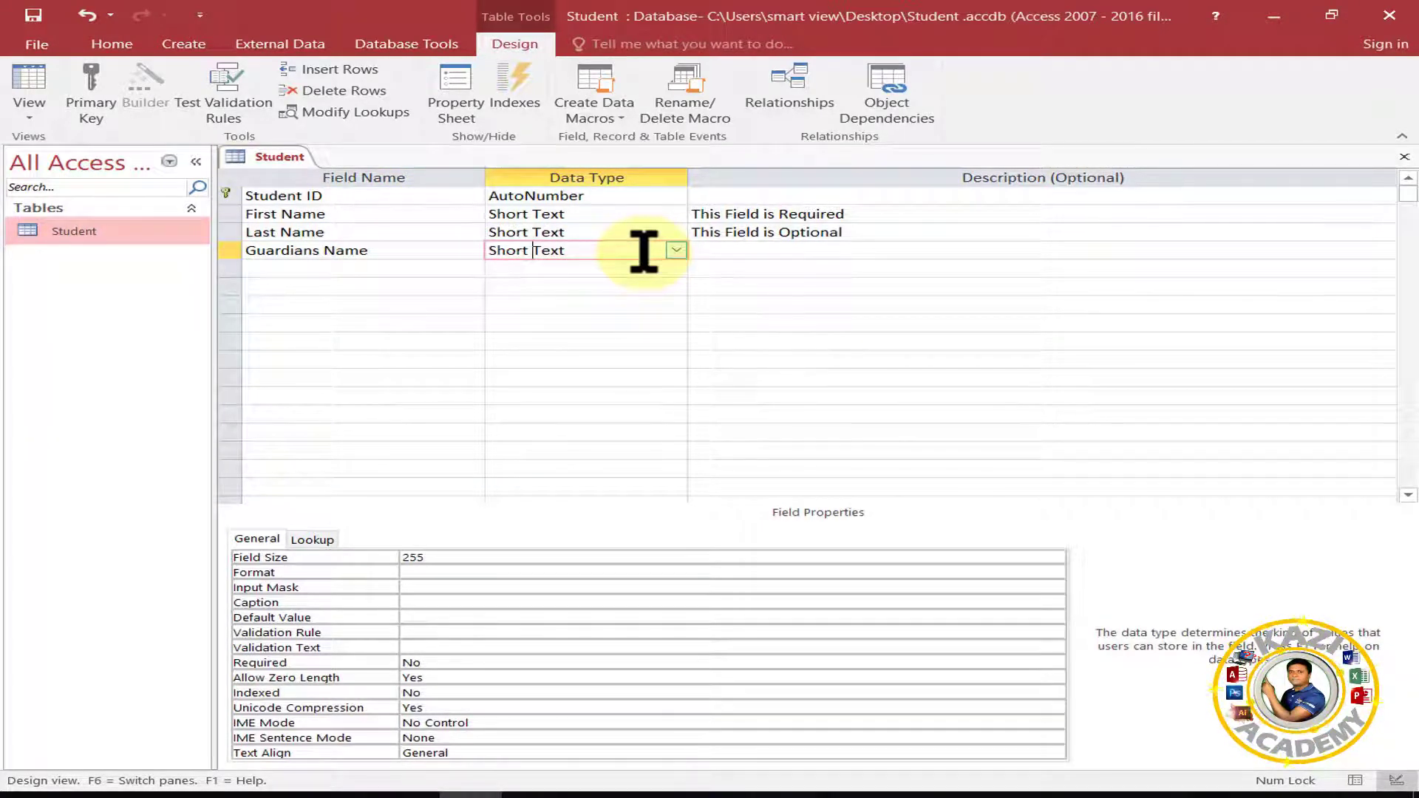
# Step: Describe the Guardians Name field as "Enter Guardians Name Here"
pyautogui.click(742, 250)
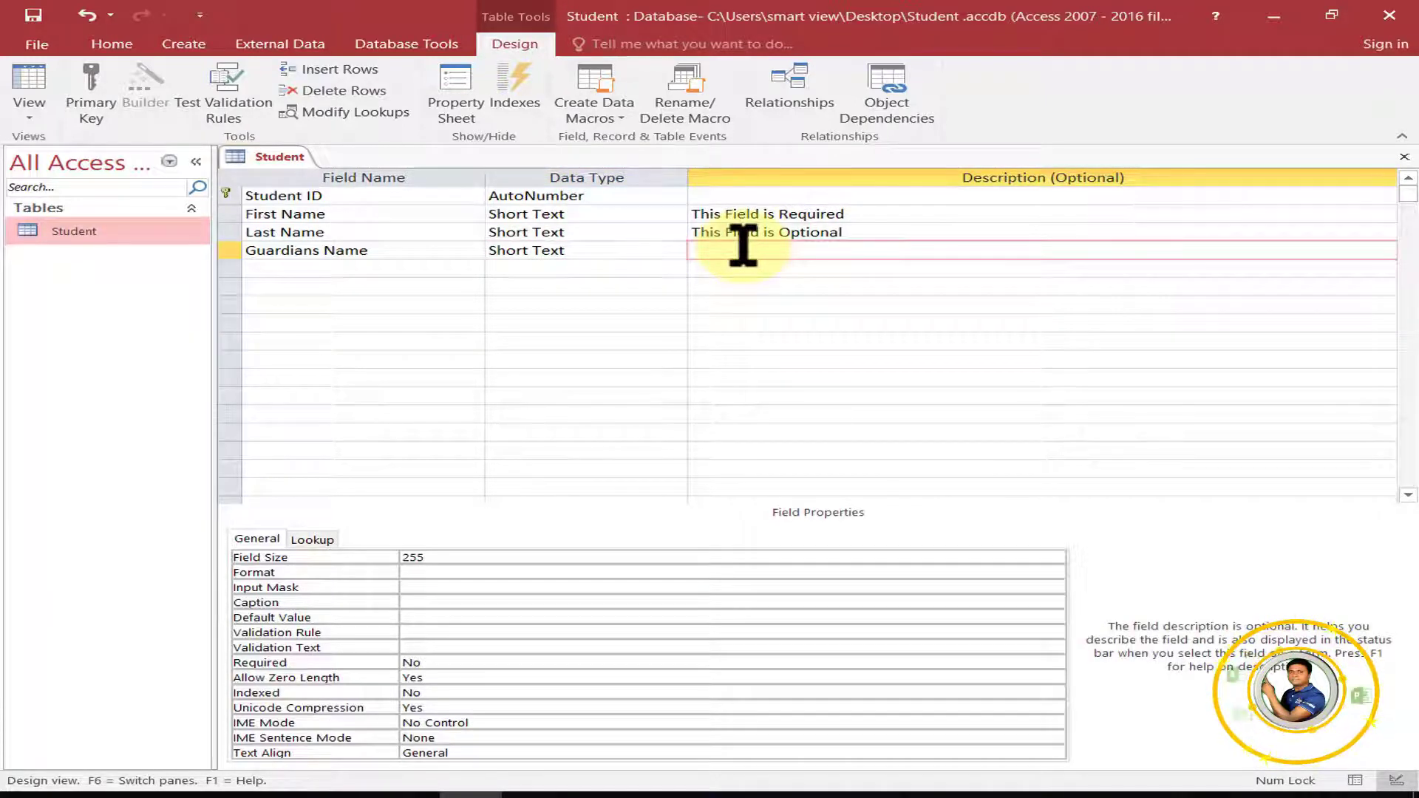
pyautogui.write('Enter Guardians ')
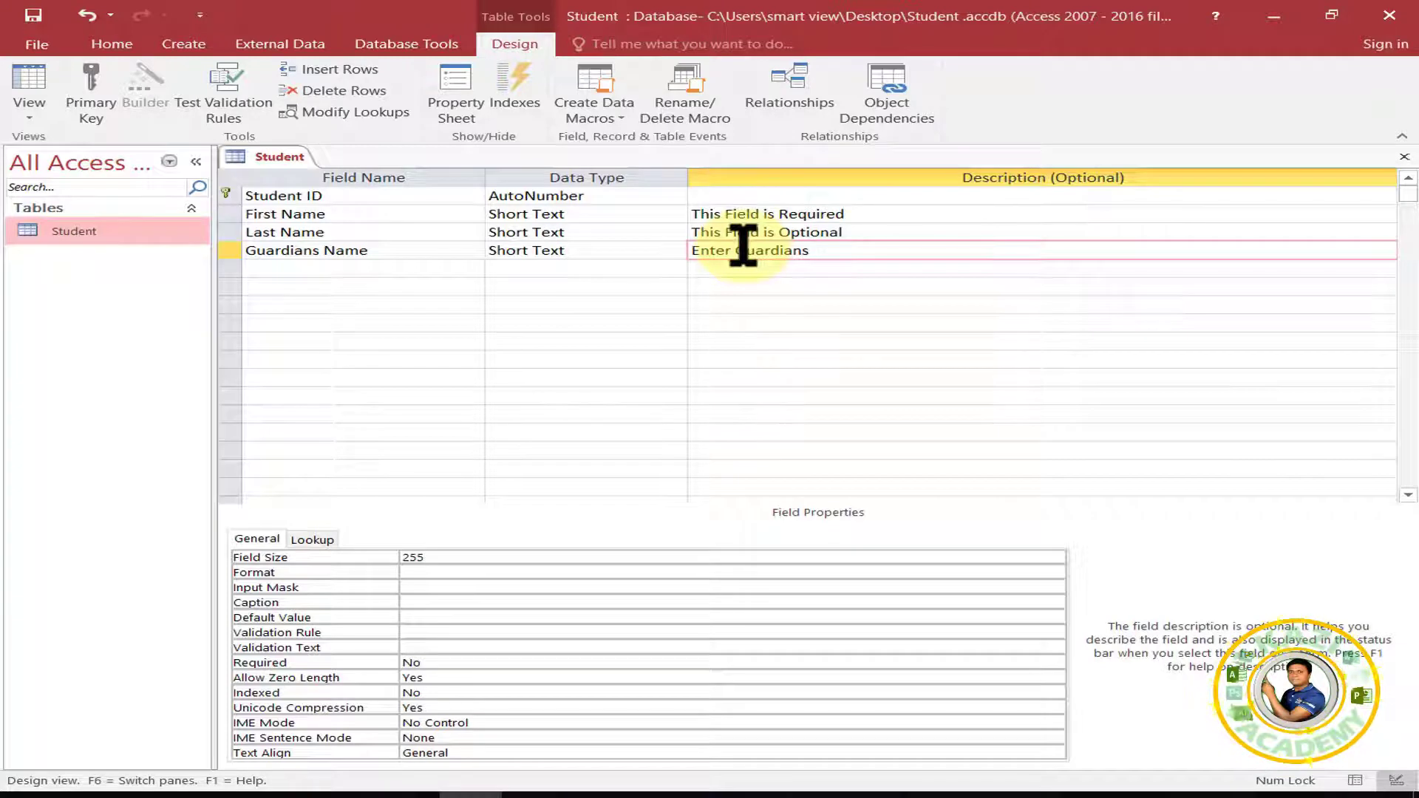
pyautogui.write('Name Here')
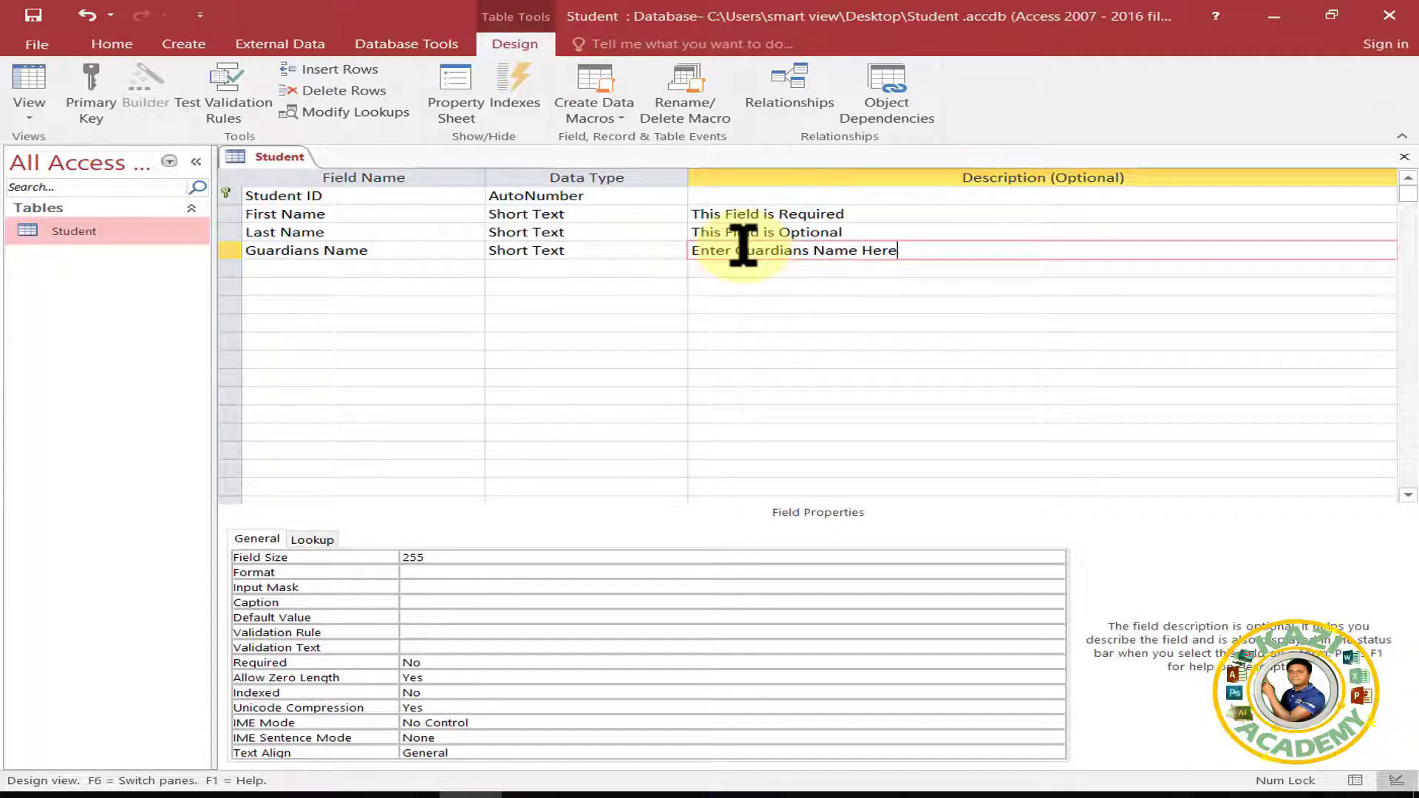
pyautogui.click(645, 250)
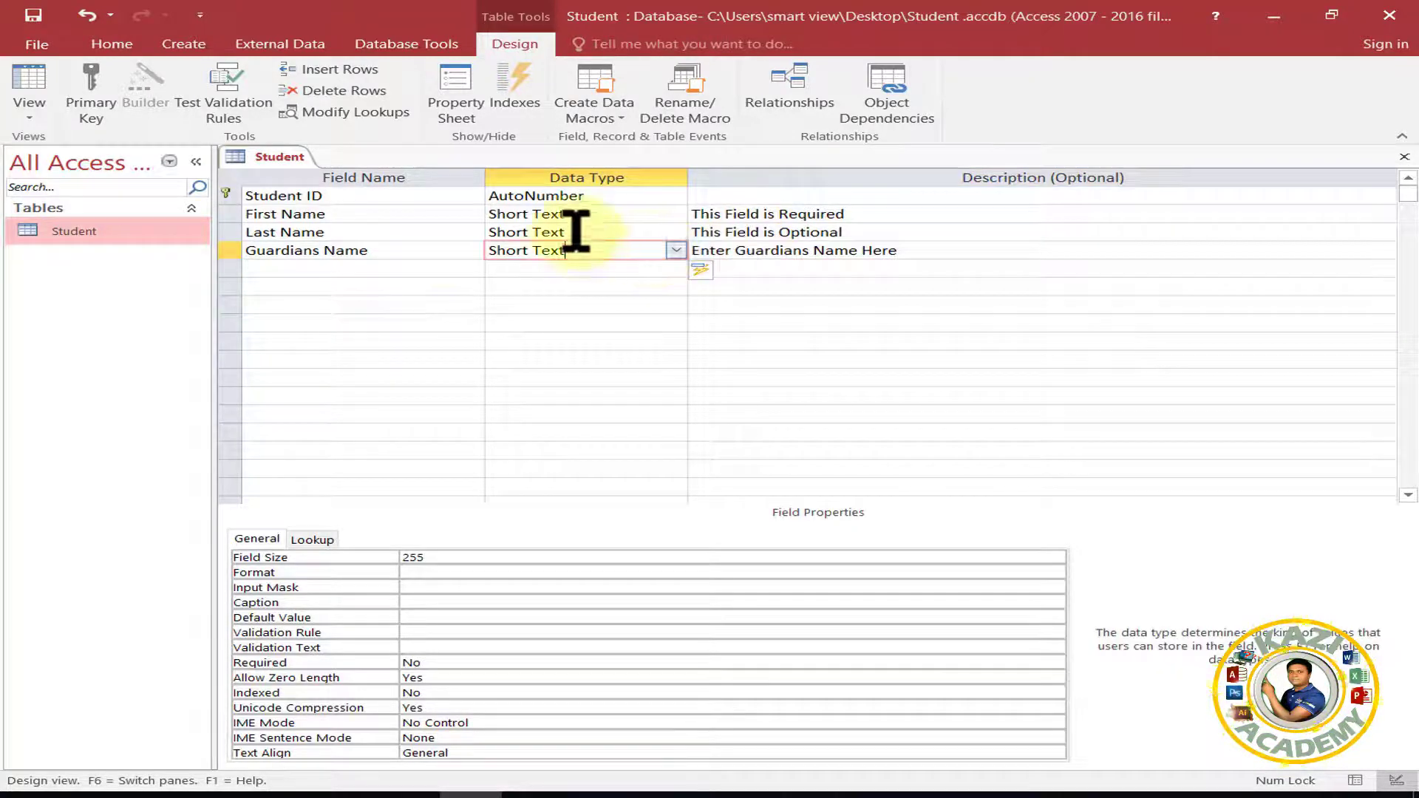
# Step: Add a Short Text field named "Relationship" below Guardians Name
pyautogui.click(397, 269)
pyautogui.write('Rel')
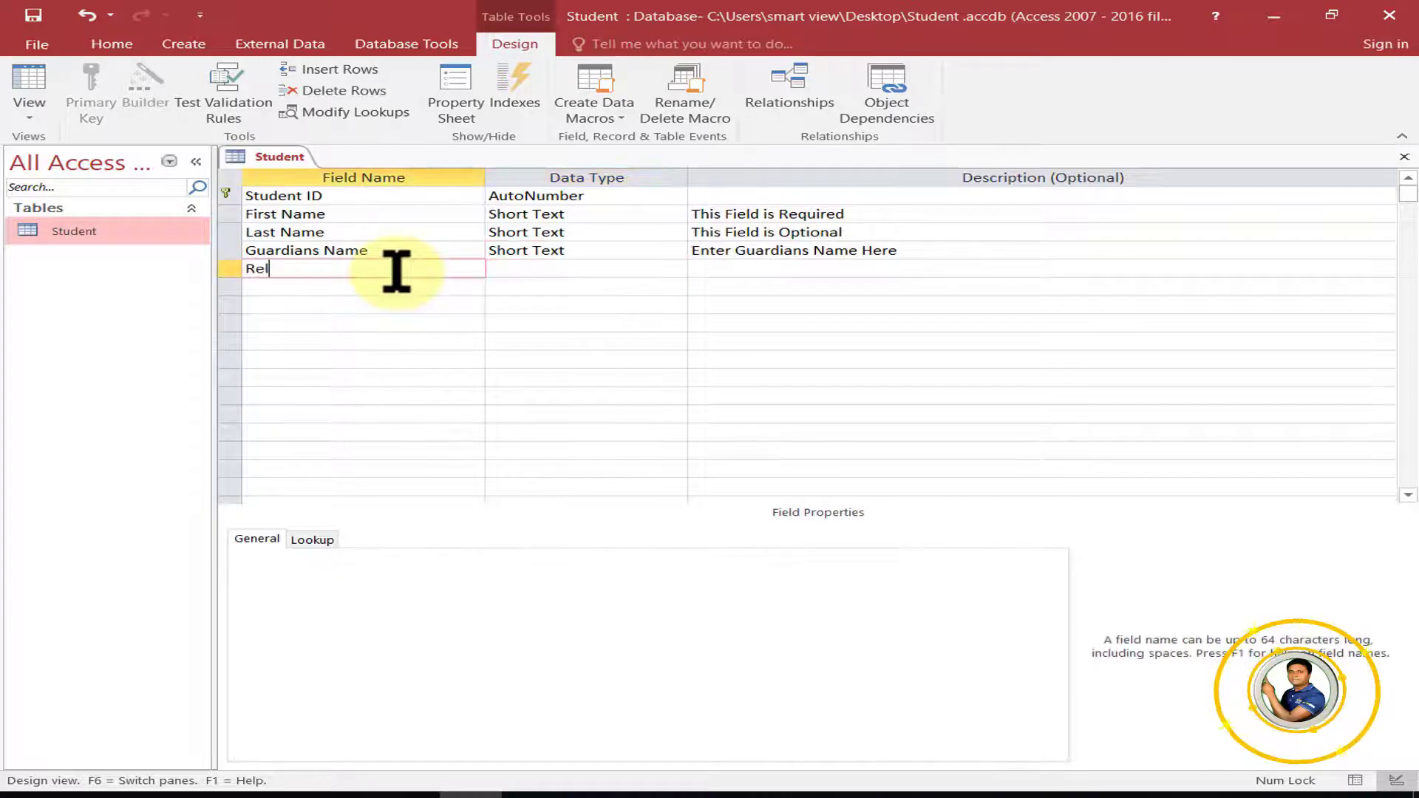
pyautogui.write('ation')
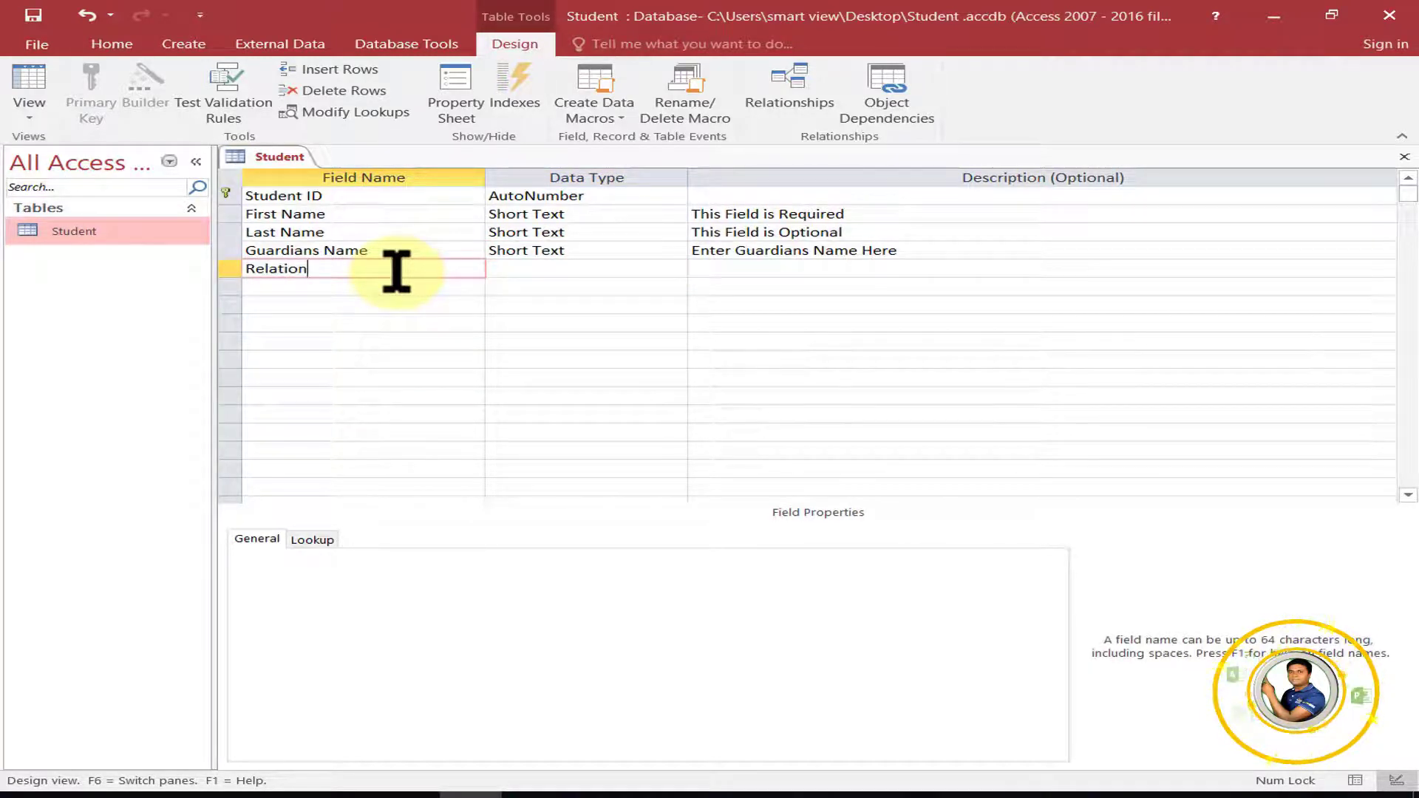
pyautogui.write('ship')
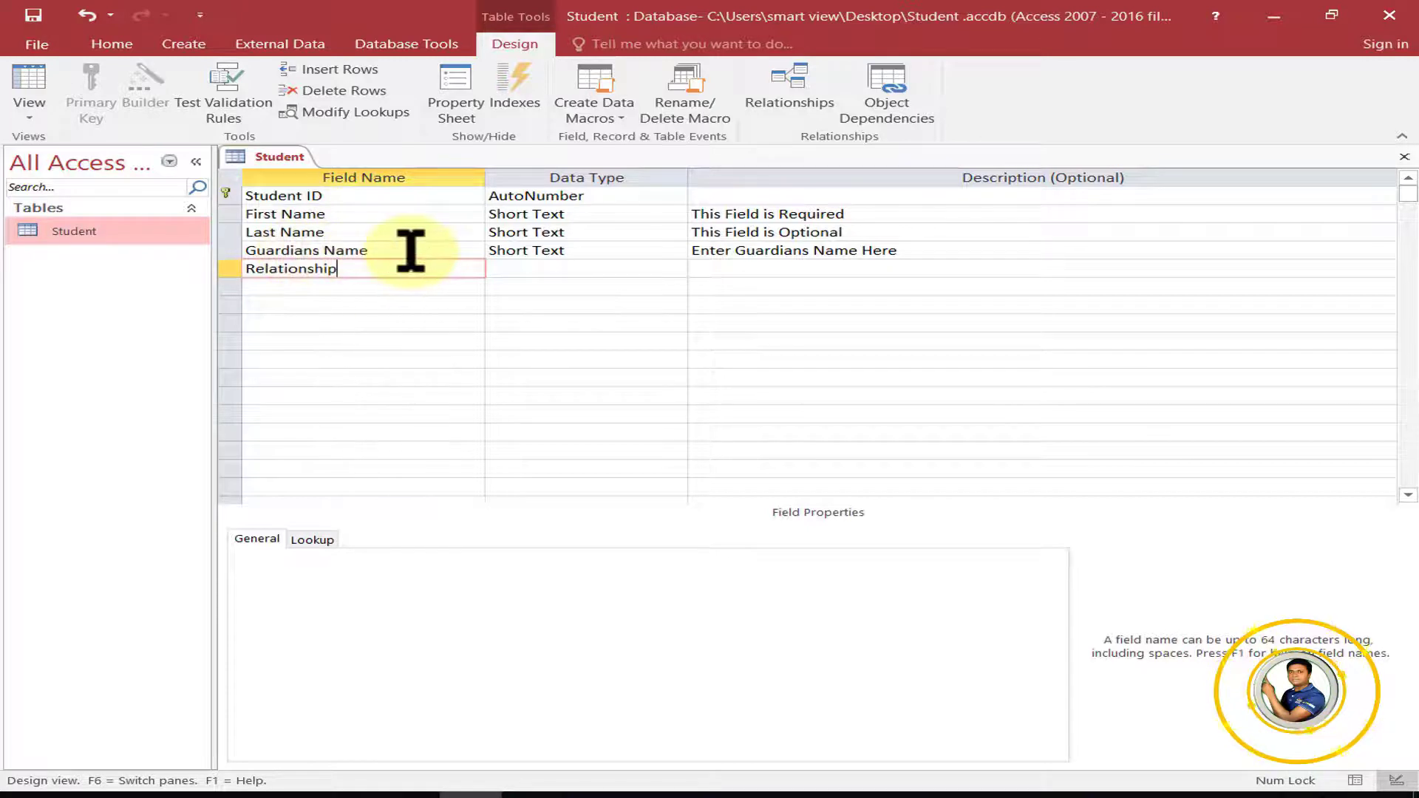
pyautogui.click(601, 270)
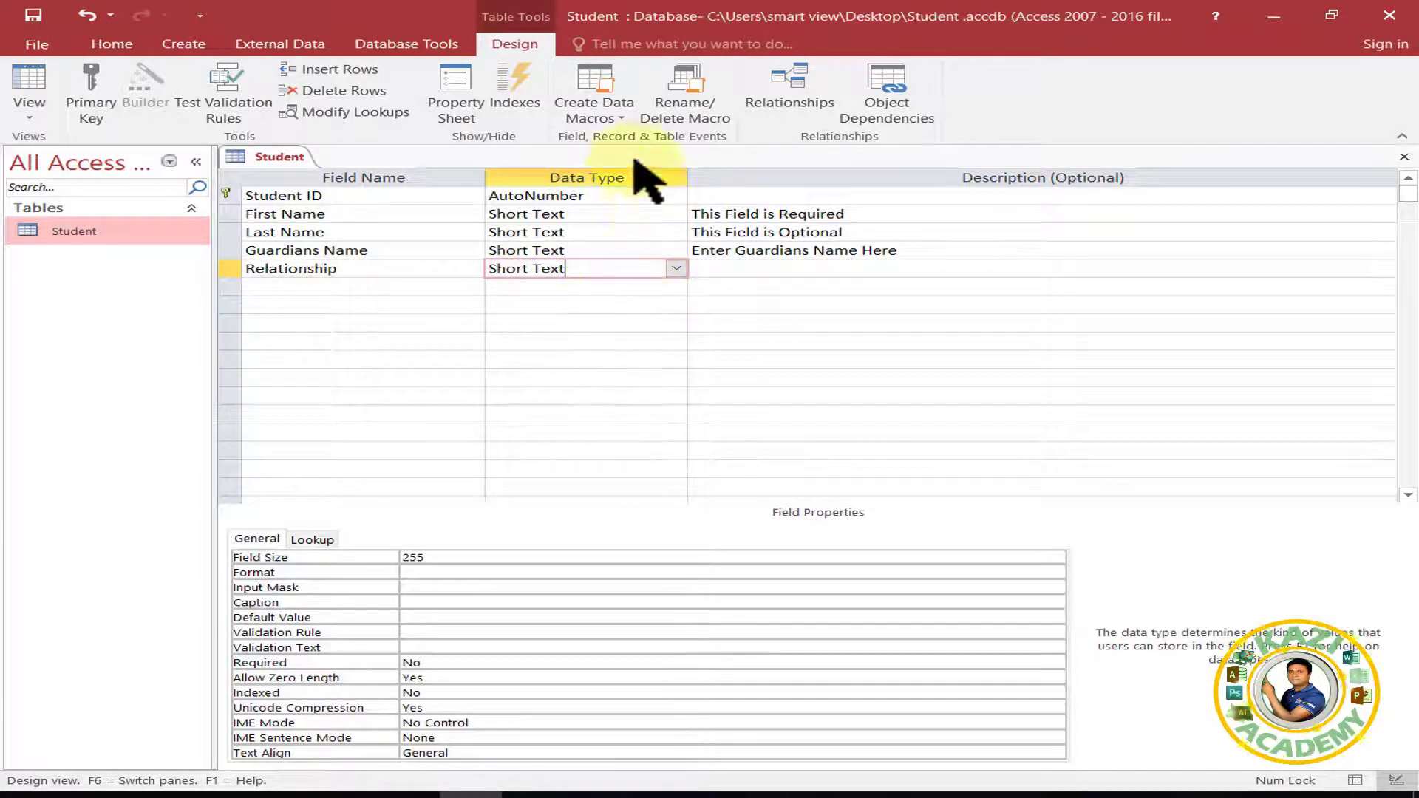
# Step: Start the Lookup Wizard for the Relationship field and choose to enter the list values manually
pyautogui.click(675, 268)
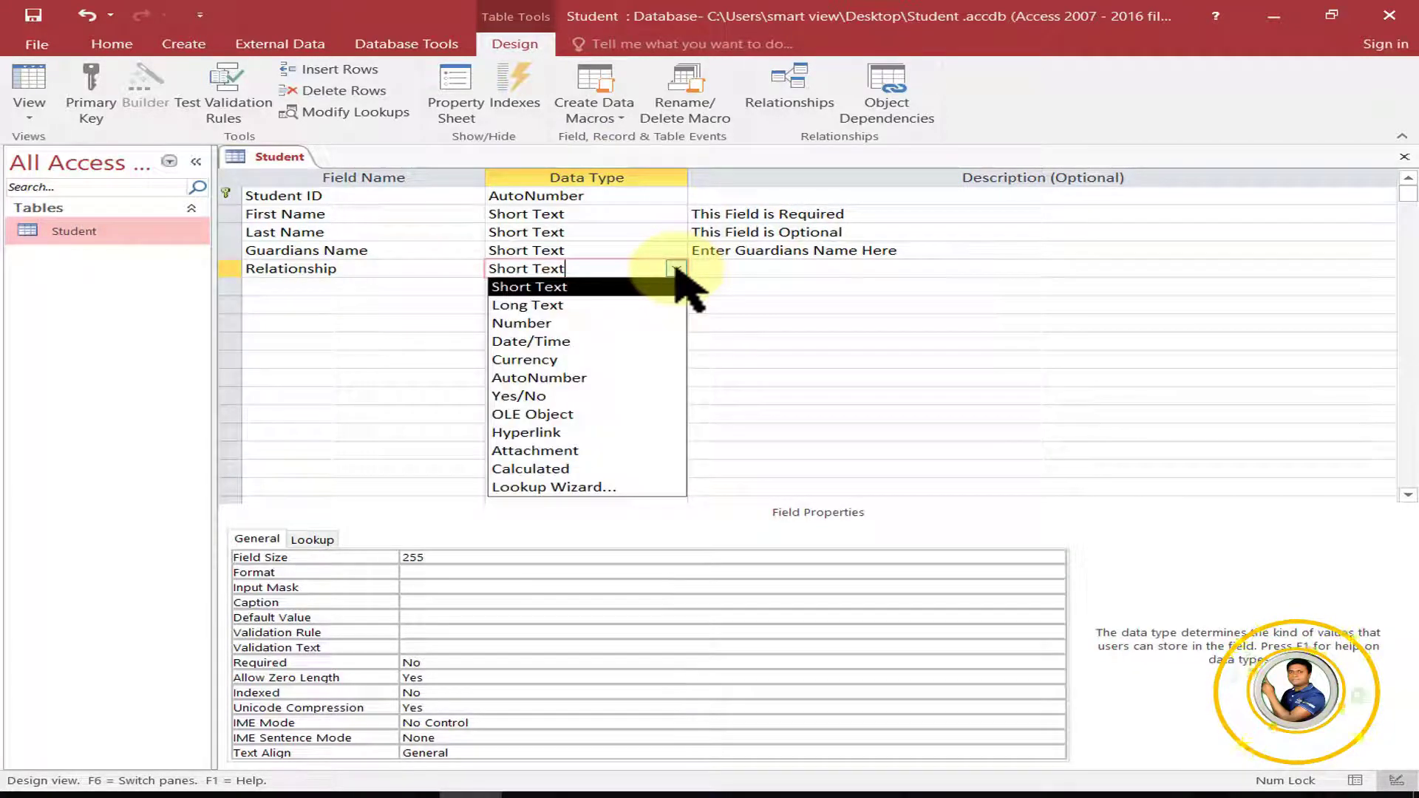
pyautogui.click(561, 487)
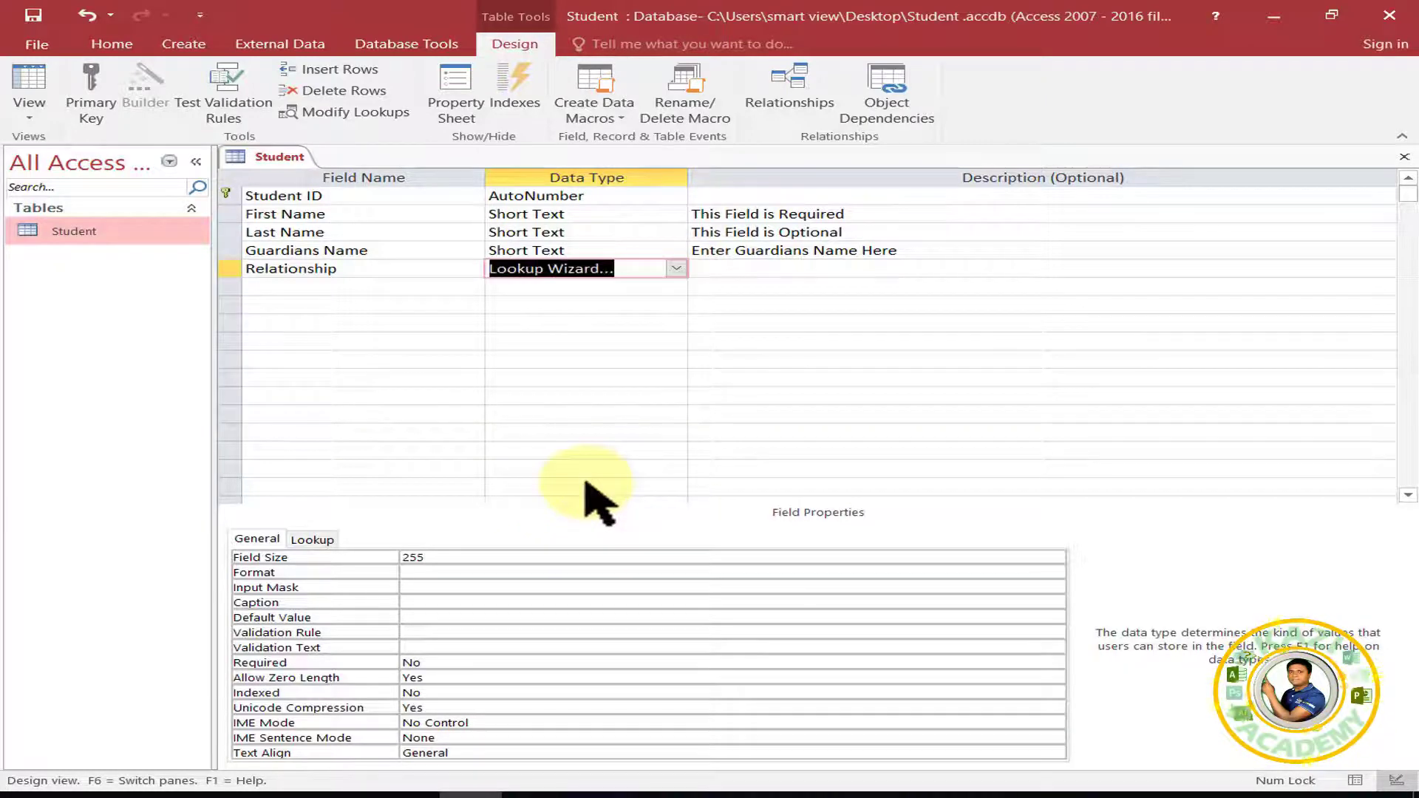
pyautogui.moveTo(769, 170); pyautogui.dragTo(983, 283)
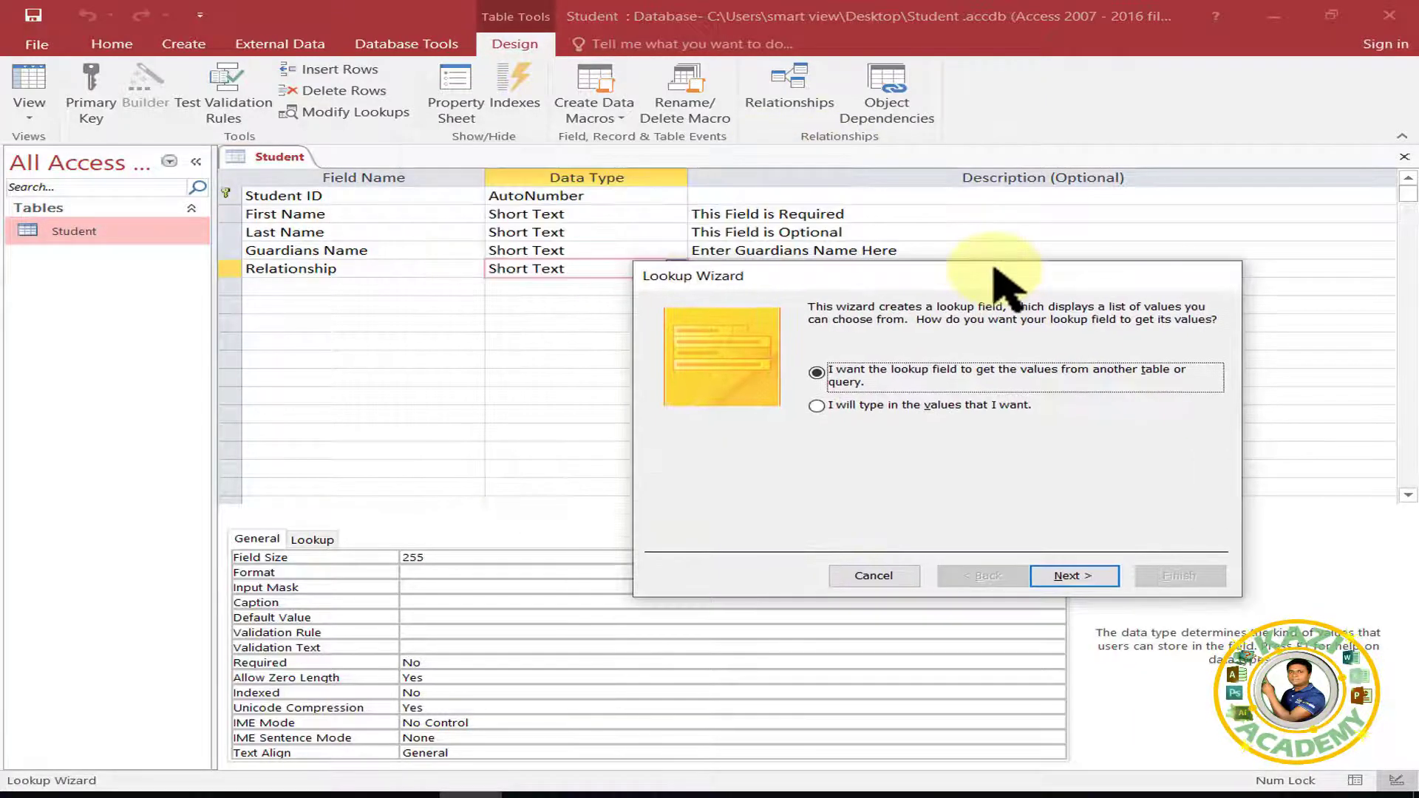
pyautogui.moveTo(873, 277); pyautogui.dragTo(810, 237)
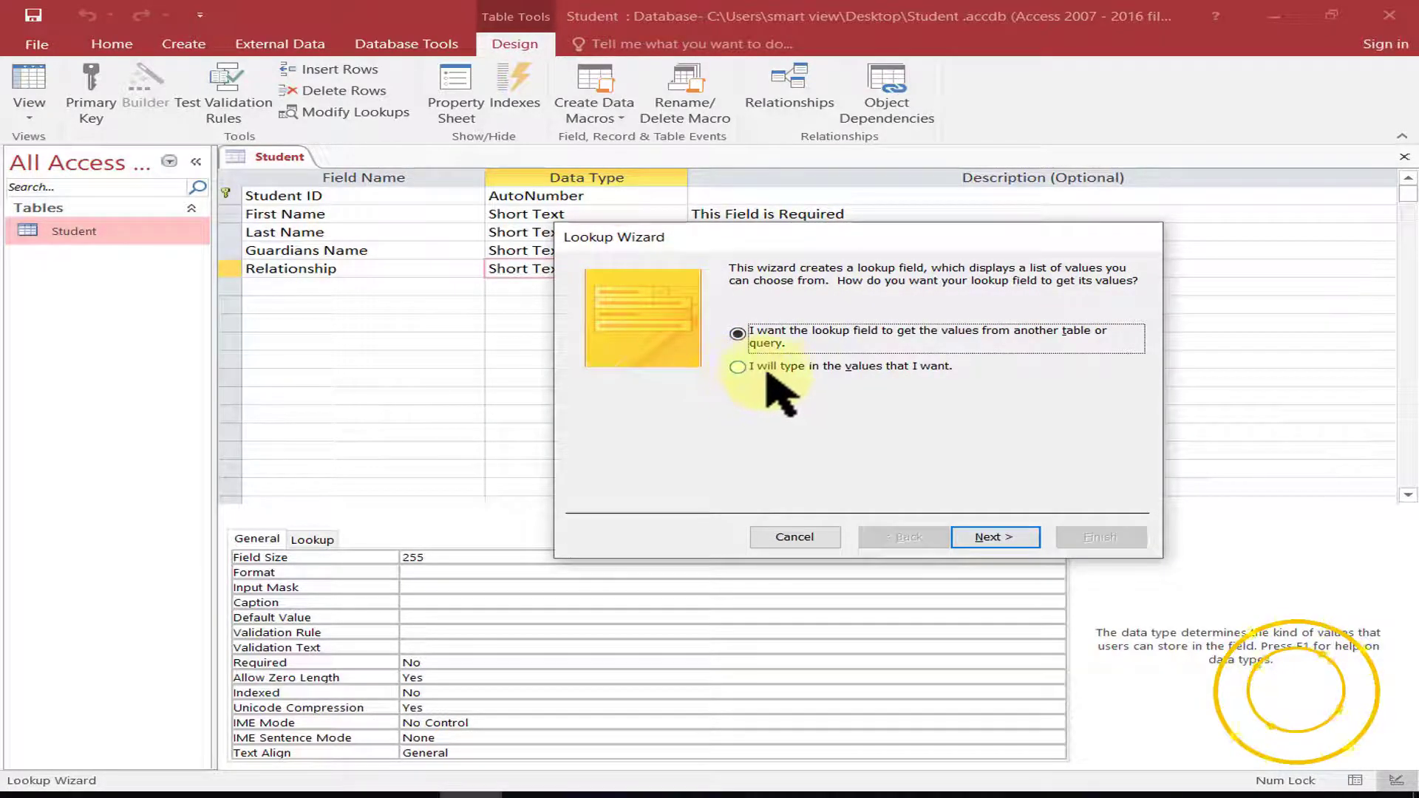
pyautogui.click(904, 368)
pyautogui.click(994, 537)
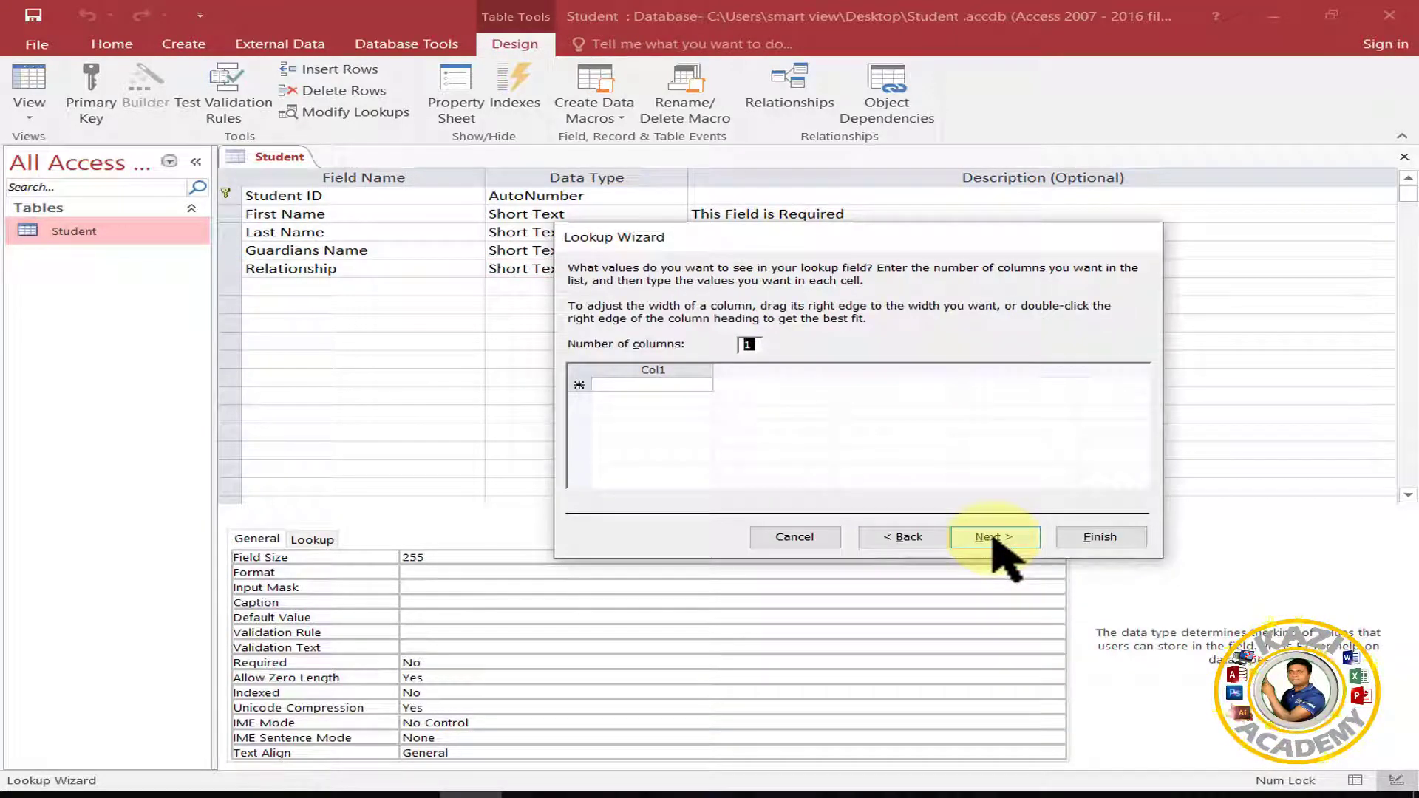
# Step: Fill the single lookup column with Father, Mother, Sister, Brother, GrandFather, GrandMother and Outher
pyautogui.click(652, 384)
pyautogui.write('Father')
pyautogui.press('Return')
pyautogui.write('Mother')
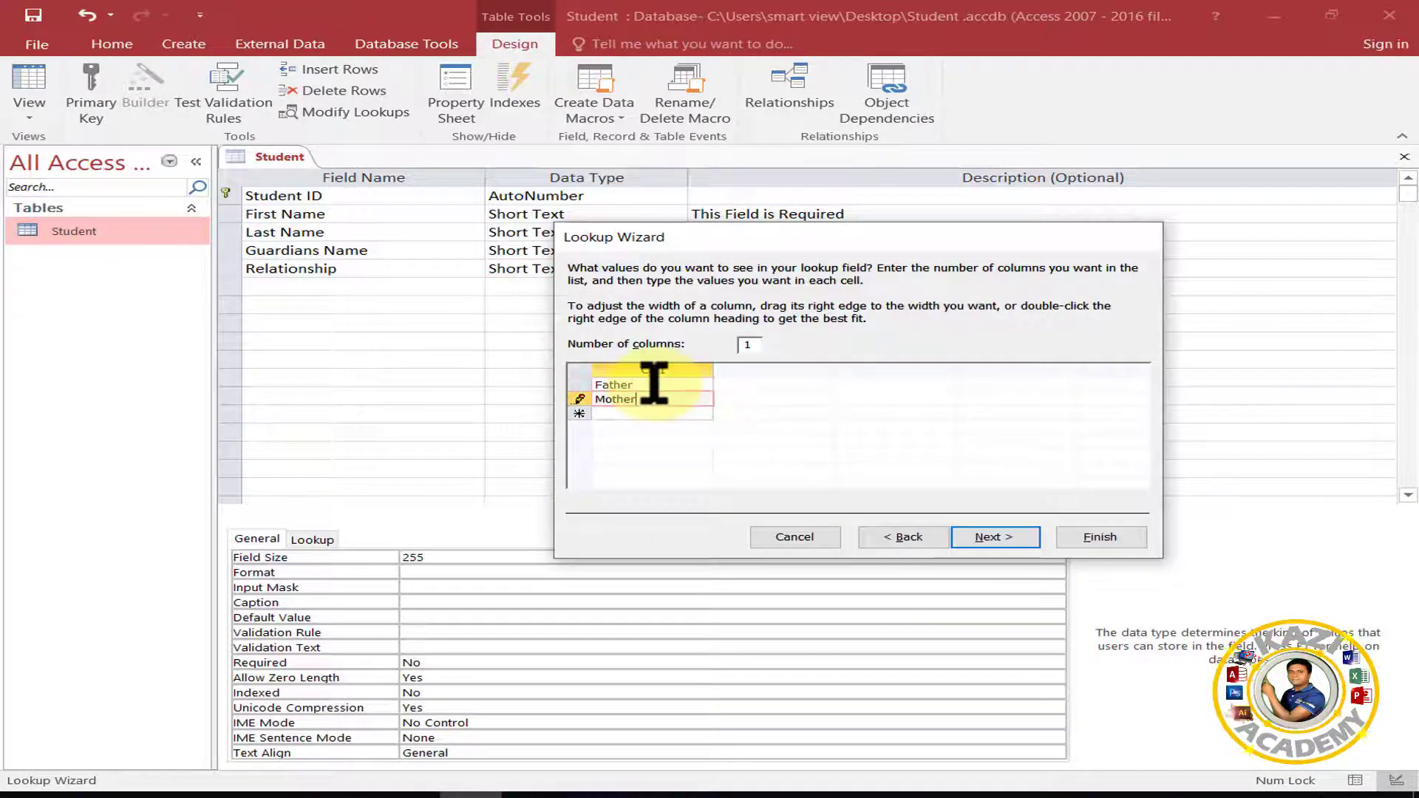
pyautogui.press('Return')
pyautogui.write('Sister')
pyautogui.press('Return')
pyautogui.write('Brother')
pyautogui.press('Return')
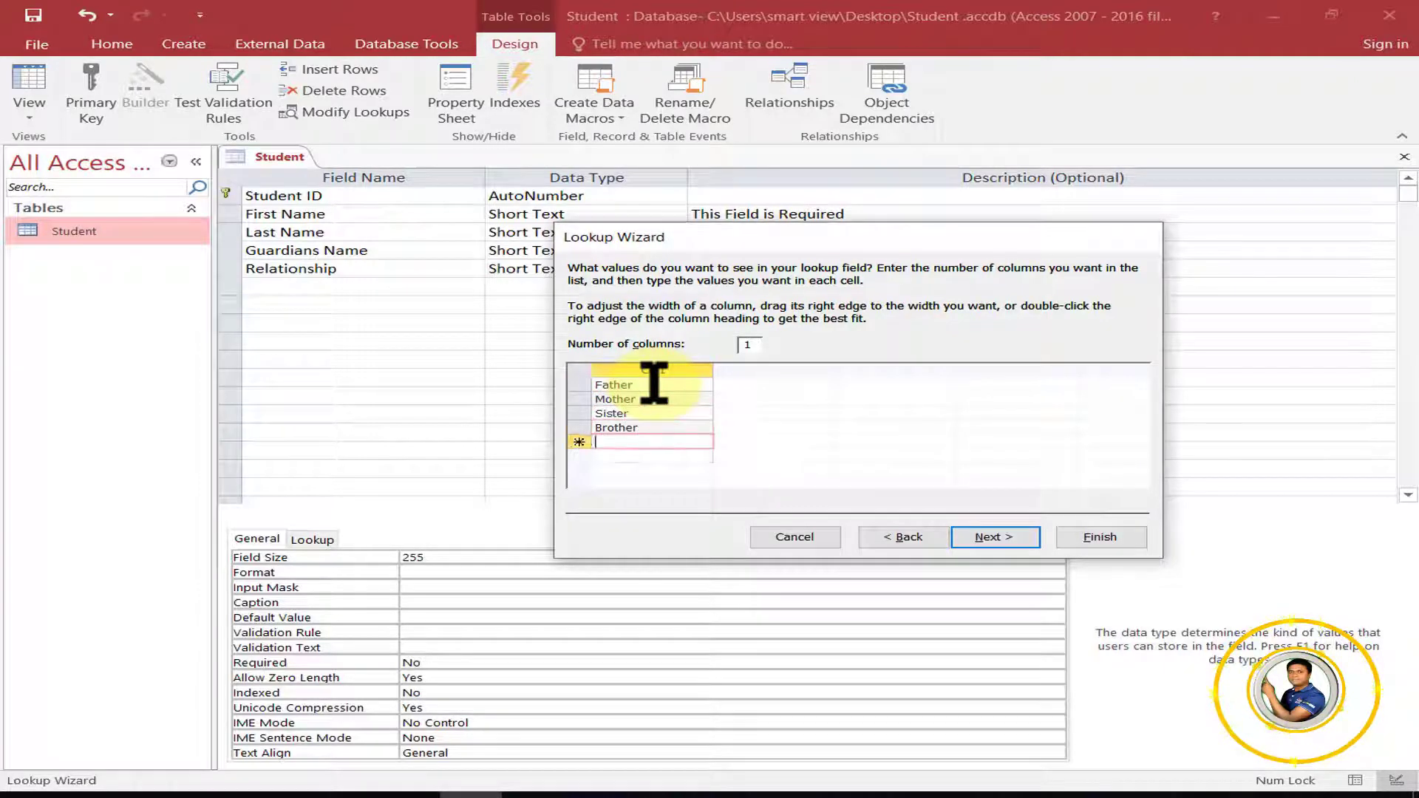
pyautogui.write('GrandFather')
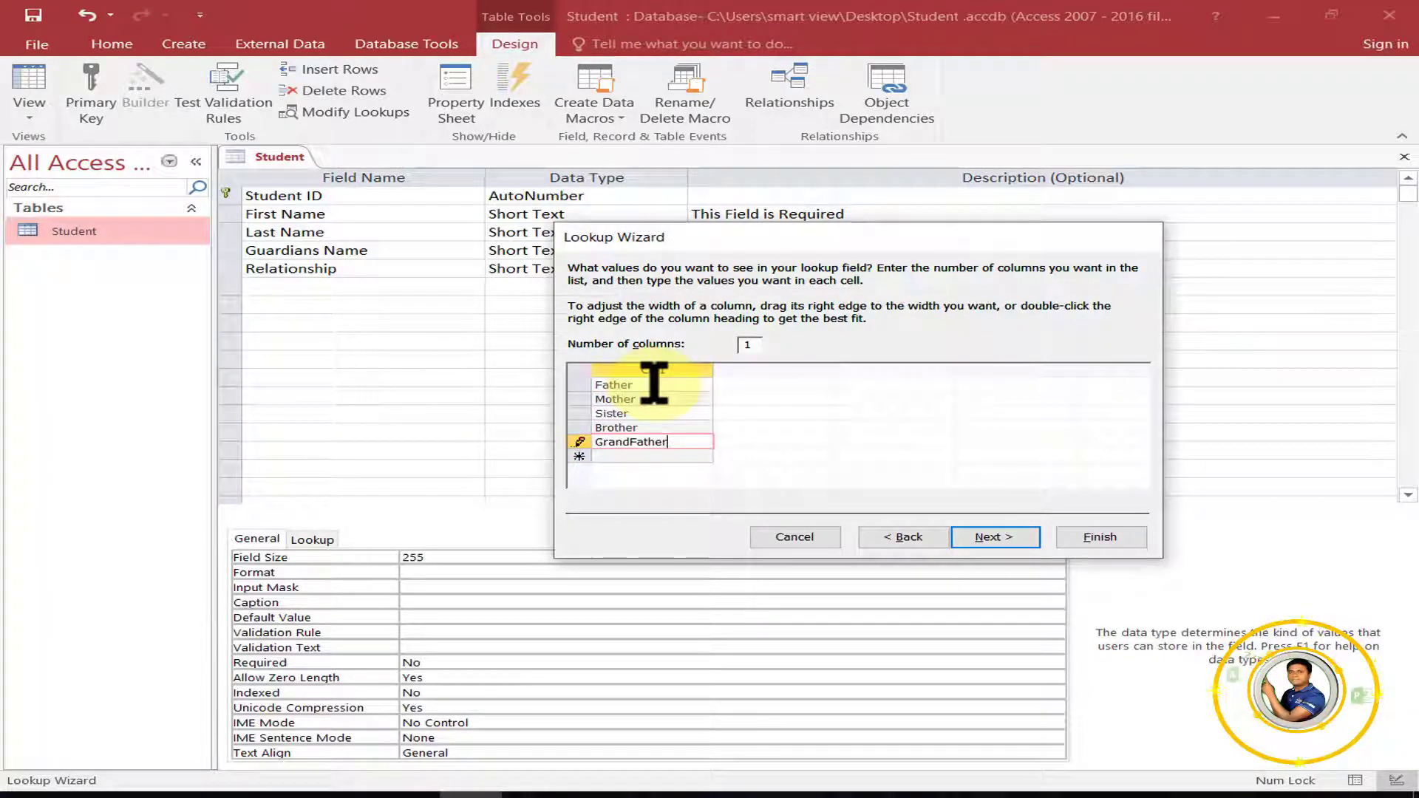
pyautogui.press('Return')
pyautogui.write('GrandMother')
pyautogui.press('Return')
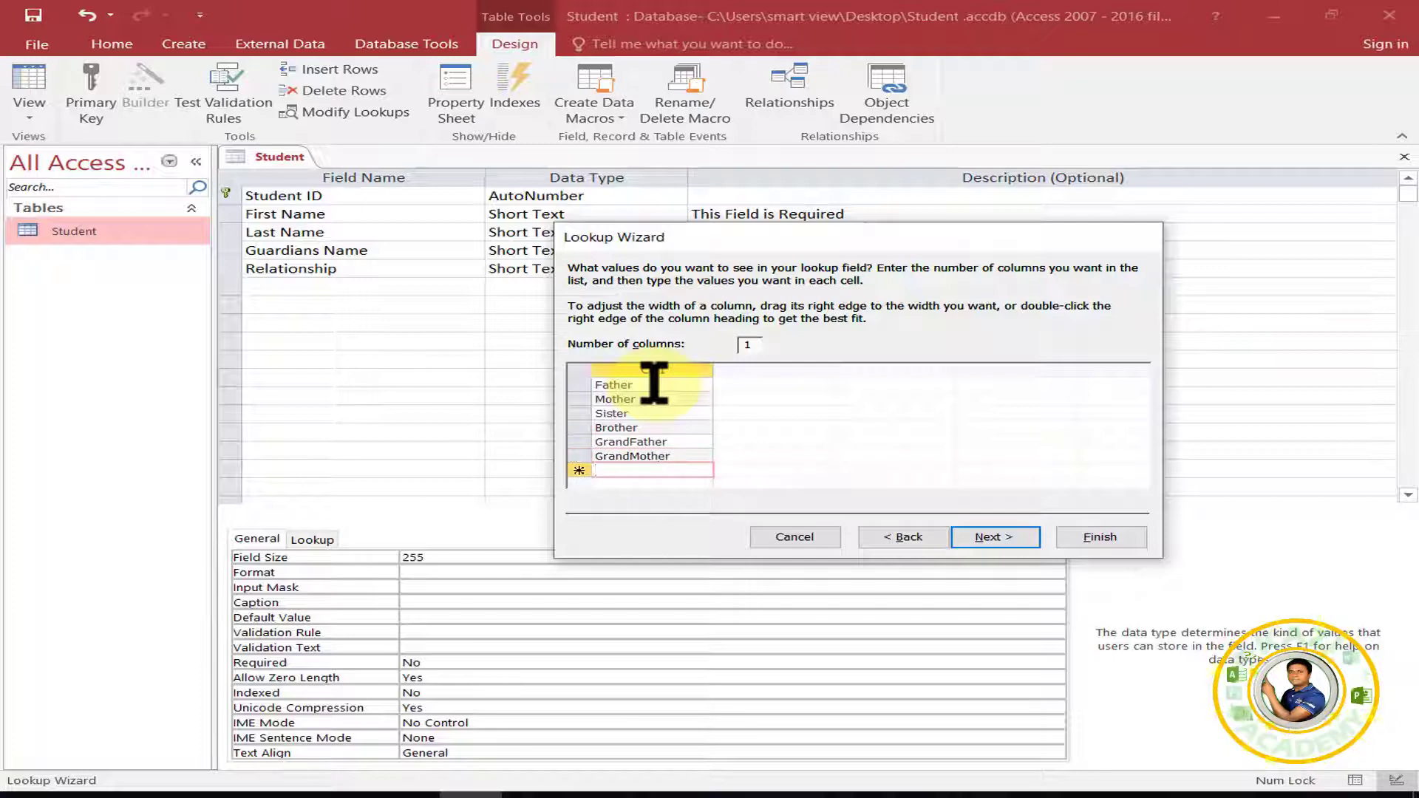
pyautogui.write('Outher')
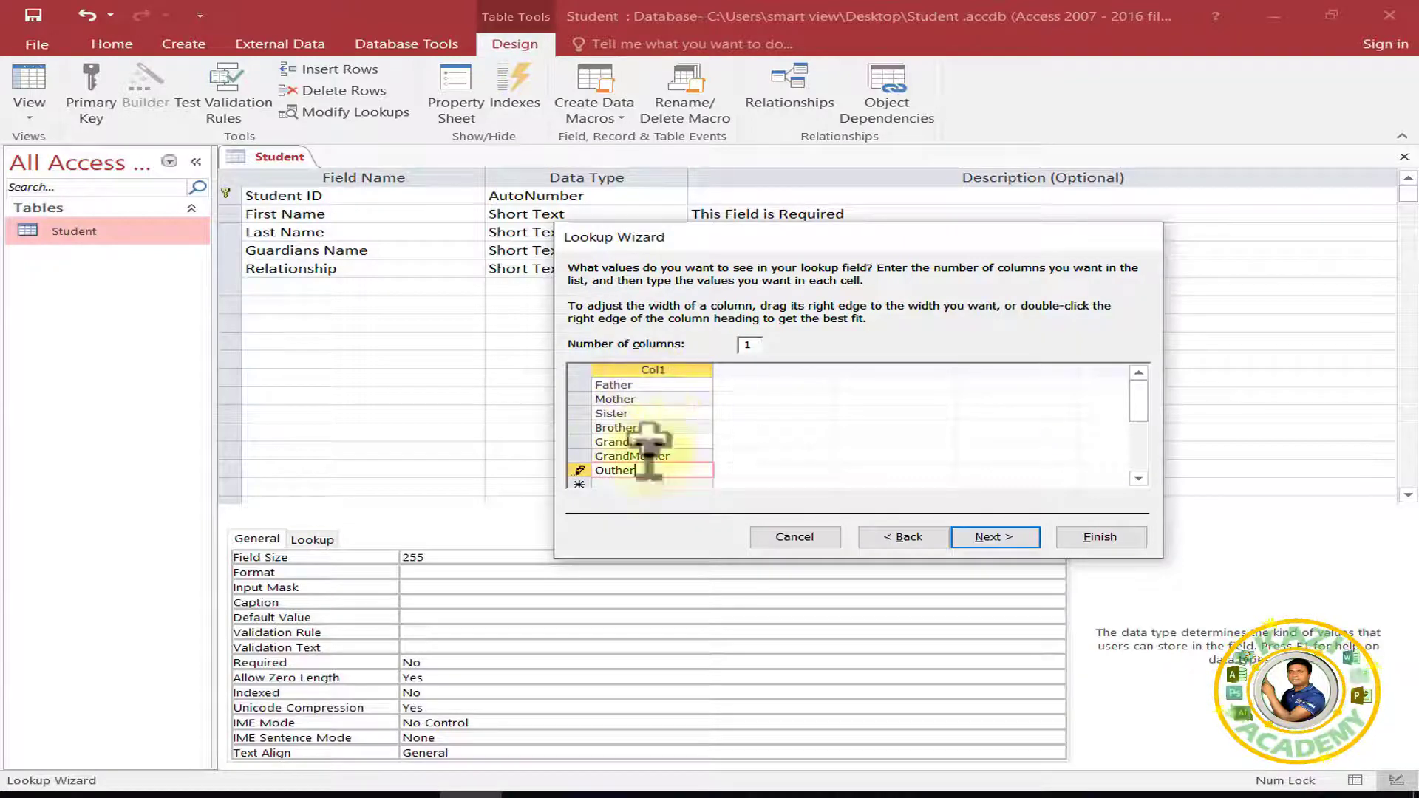
# Step: Complete the Lookup Wizard with the label Relationship, leaving Limit To List and Allow Multiple Values unticked
pyautogui.click(998, 539)
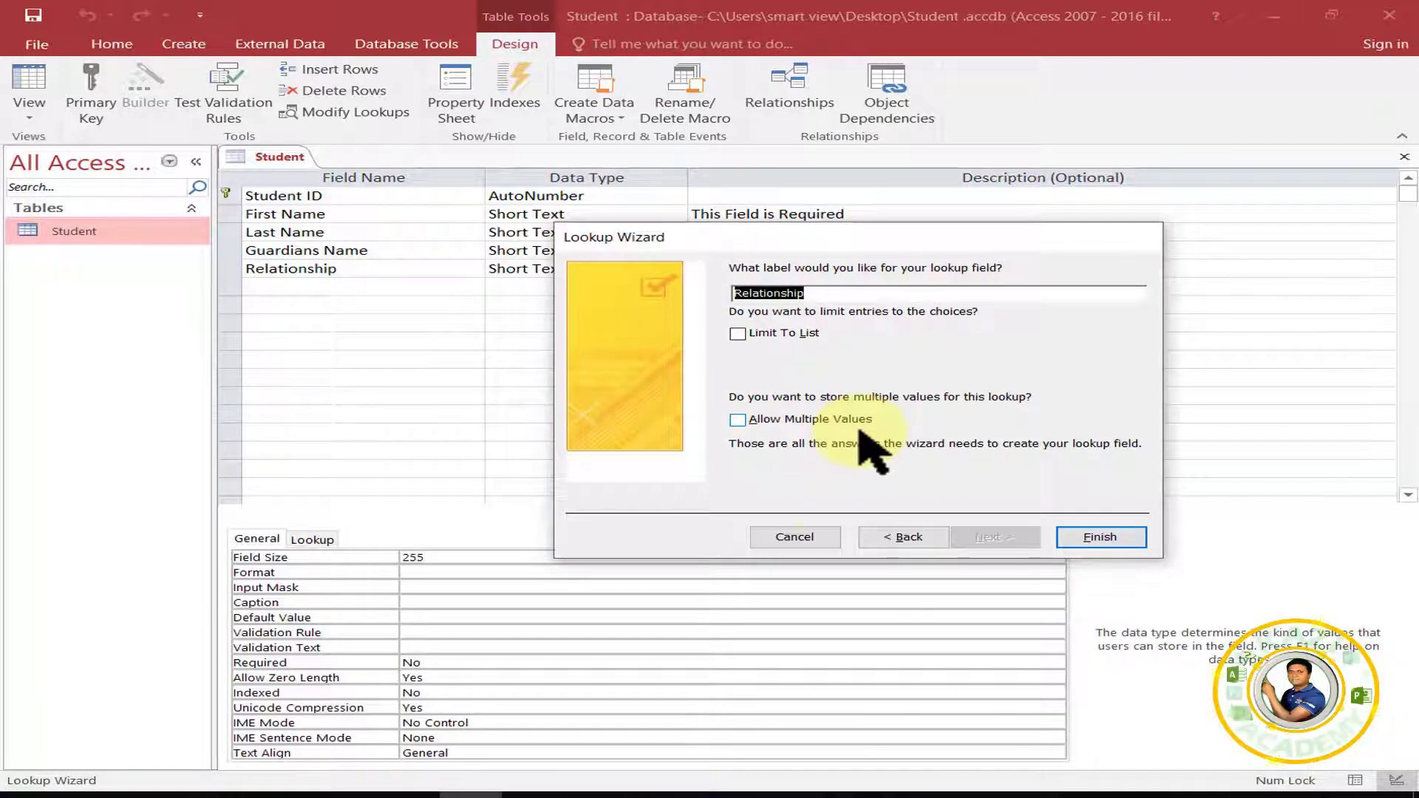
pyautogui.click(887, 537)
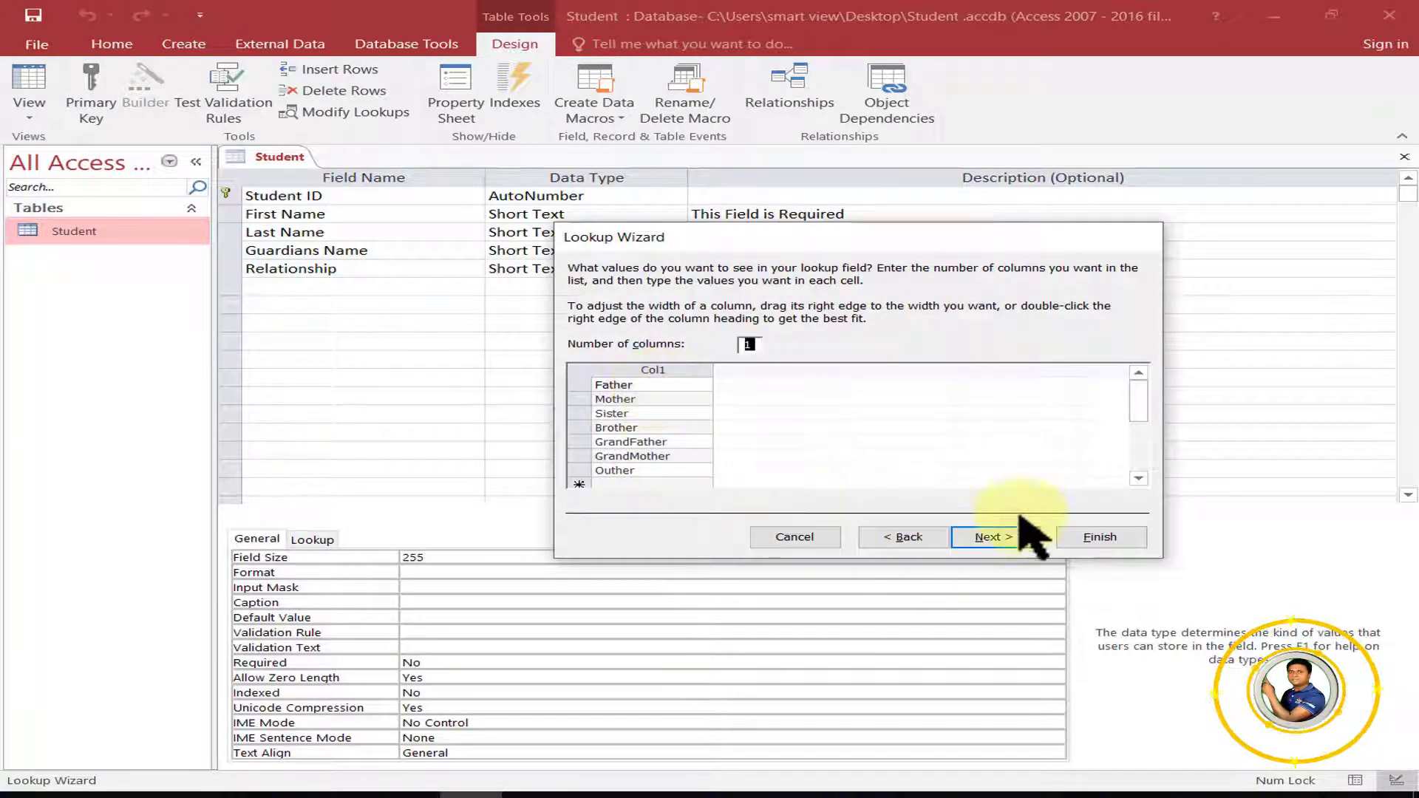
pyautogui.click(993, 538)
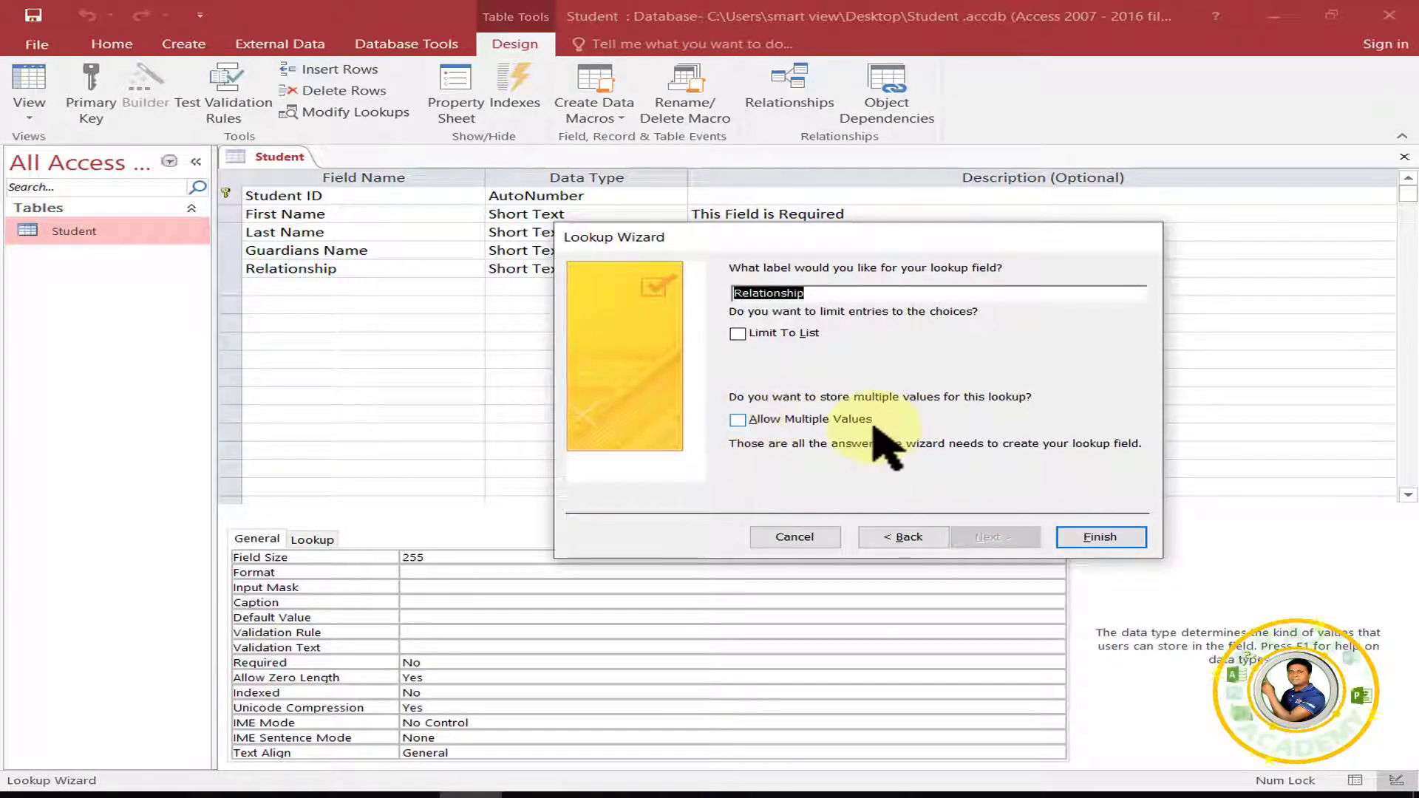
pyautogui.click(1100, 539)
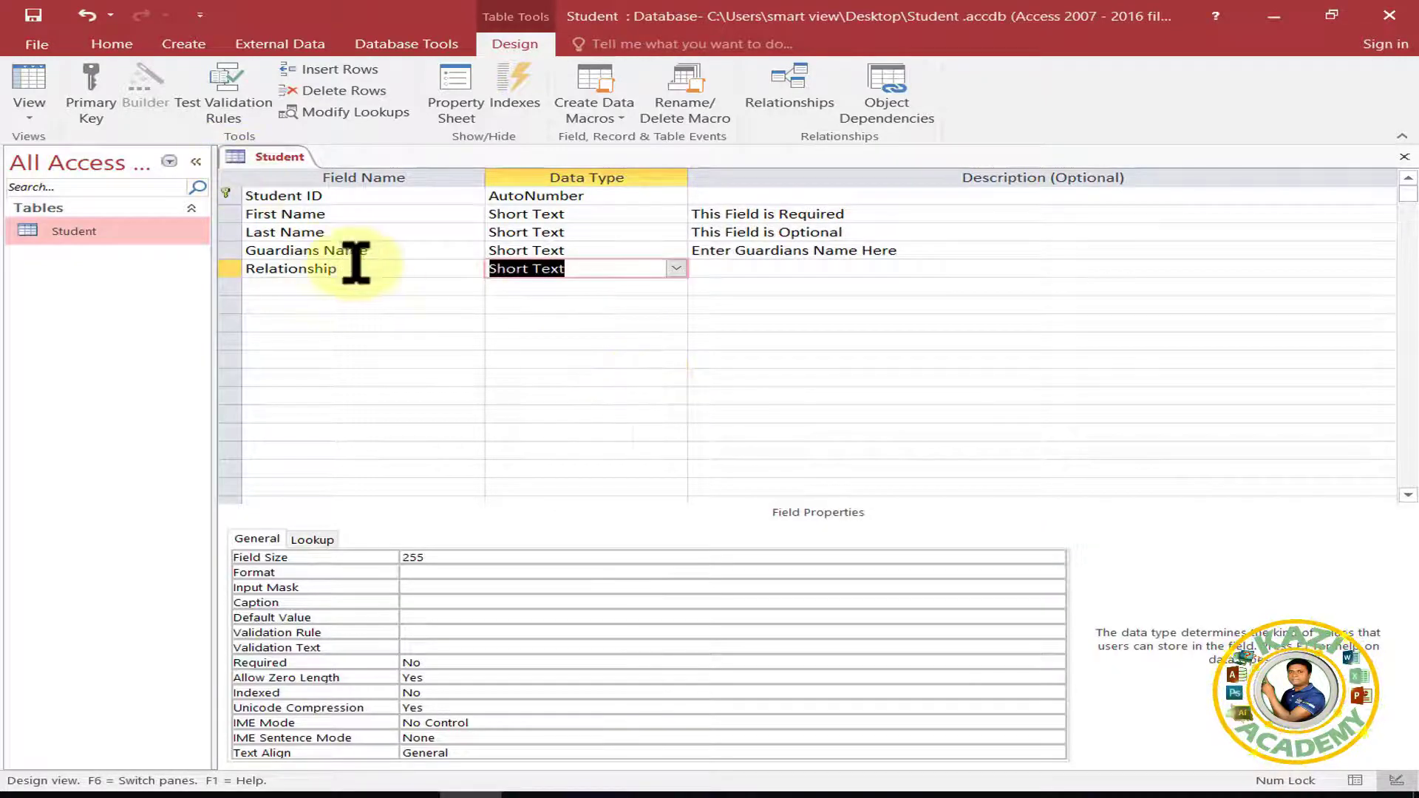
# Step: Save and close the Student table design, and reopen the table in Datasheet View
pyautogui.click(34, 16)
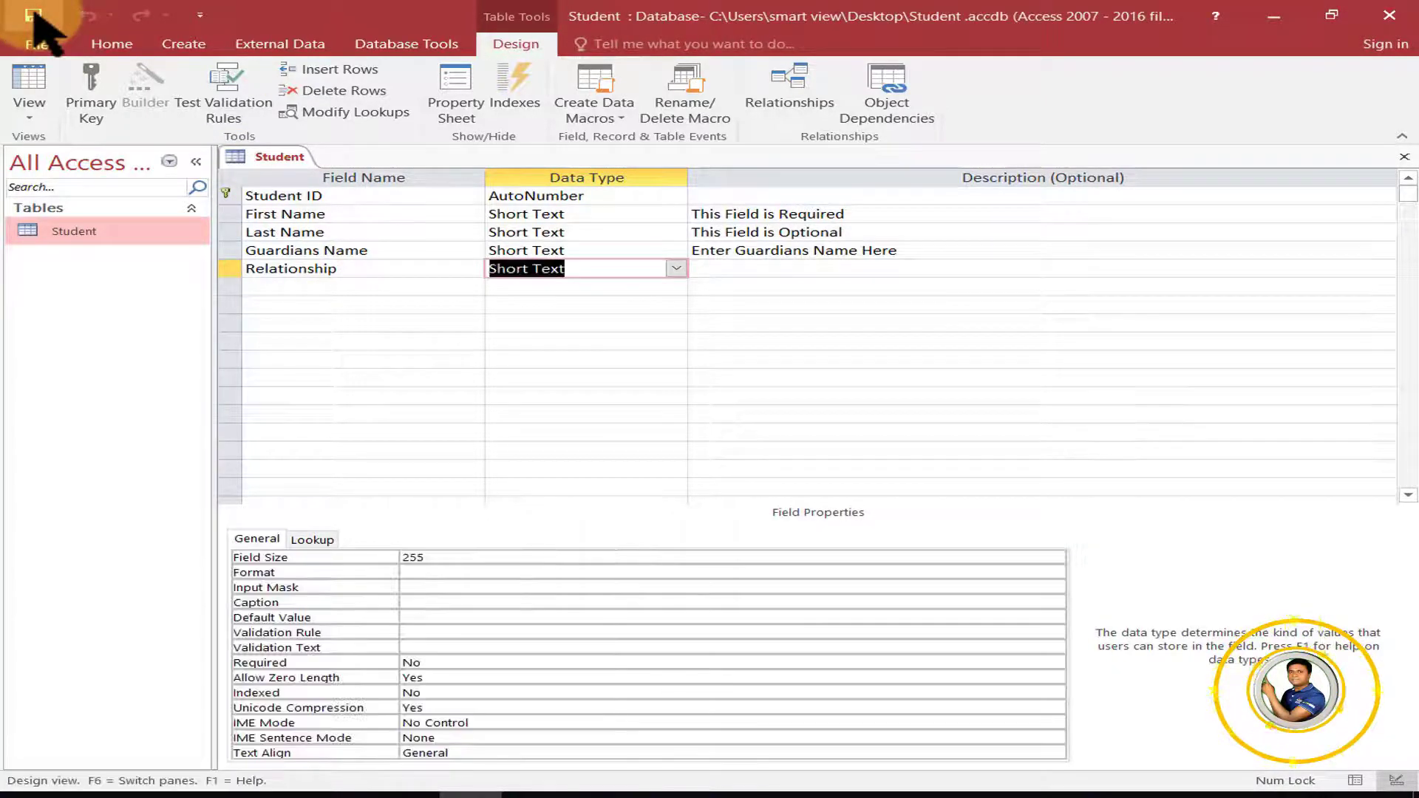
pyautogui.click(1405, 158)
pyautogui.doubleClick(74, 230)
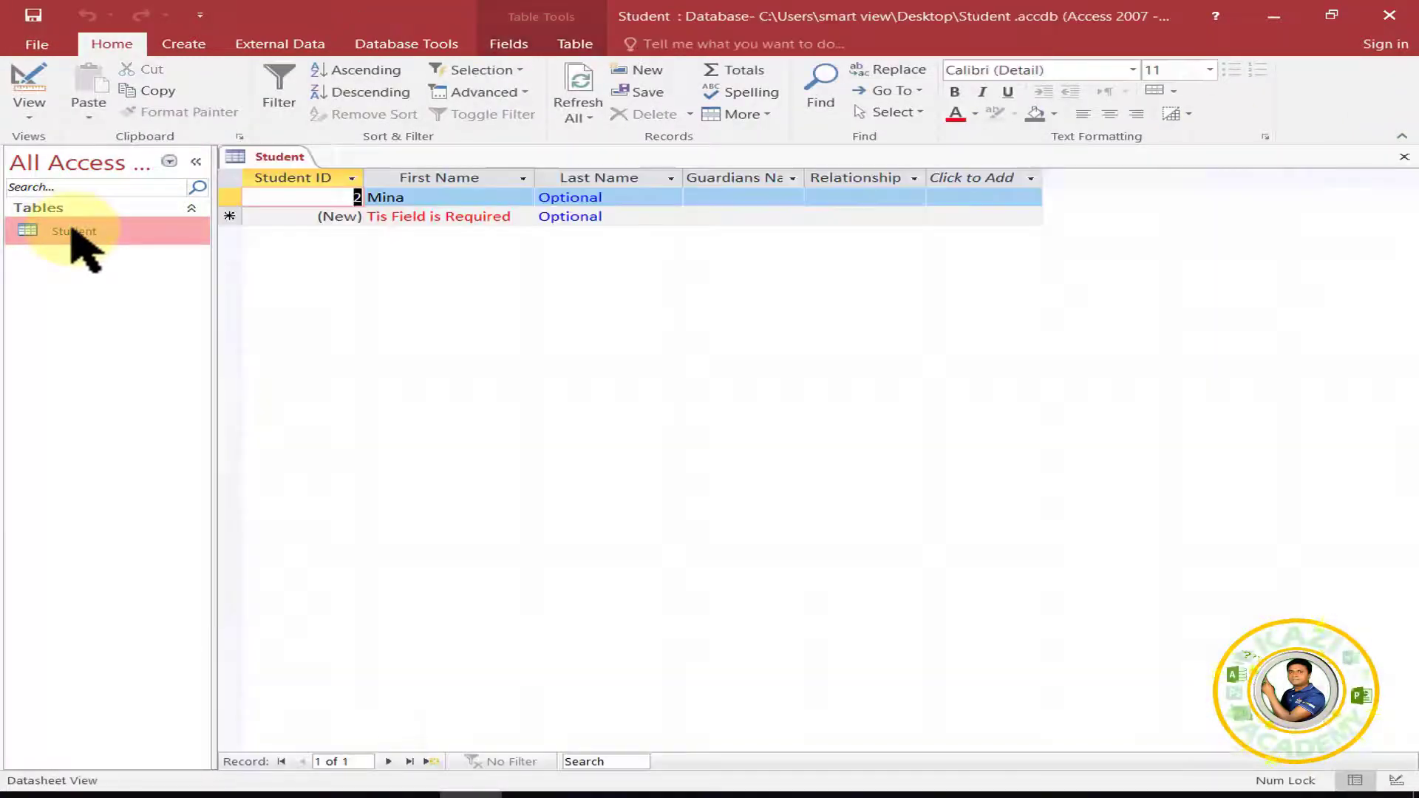
# Step: Try Father, Mother, Brother and GrandFather from the Relationship list in the first record, finally choosing Mother
pyautogui.click(751, 195)
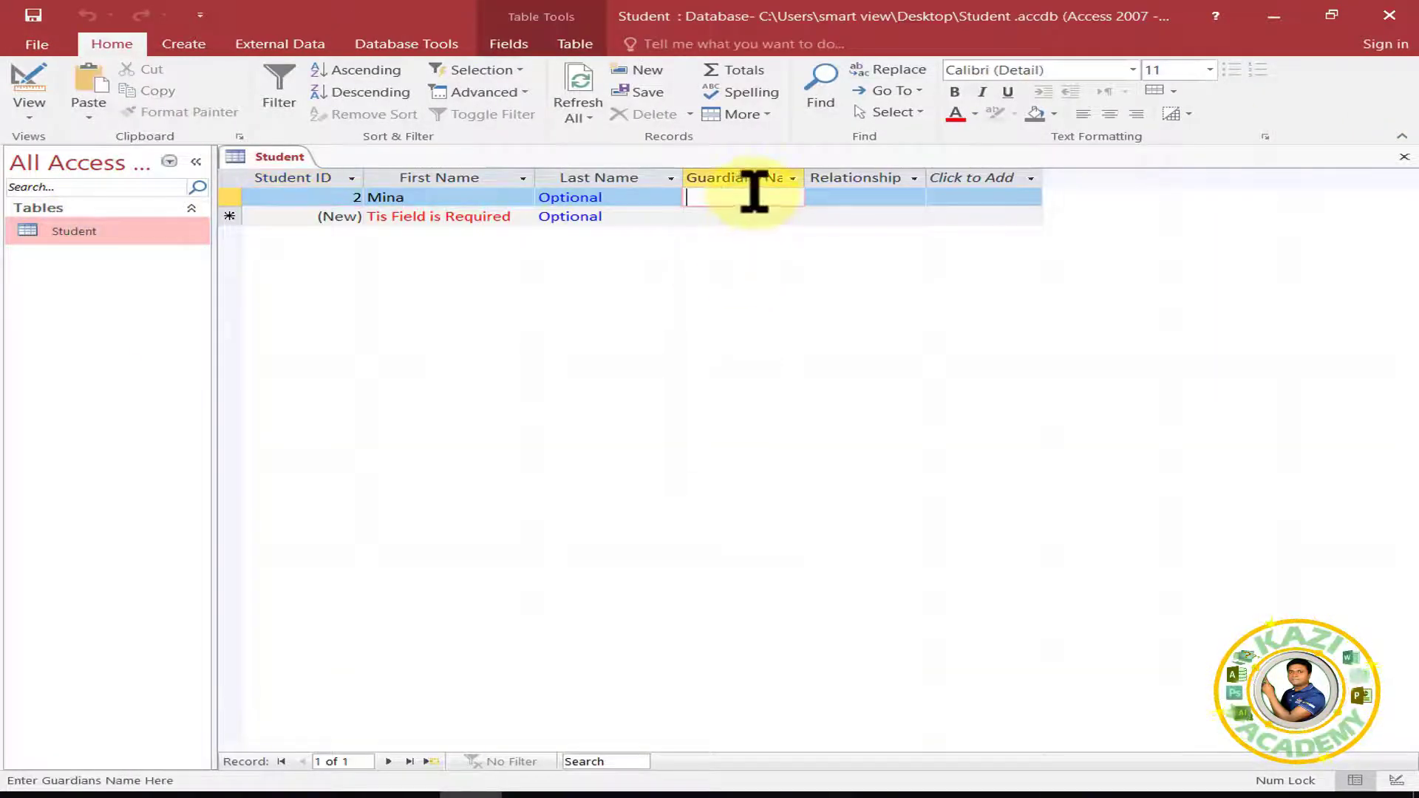
pyautogui.click(853, 196)
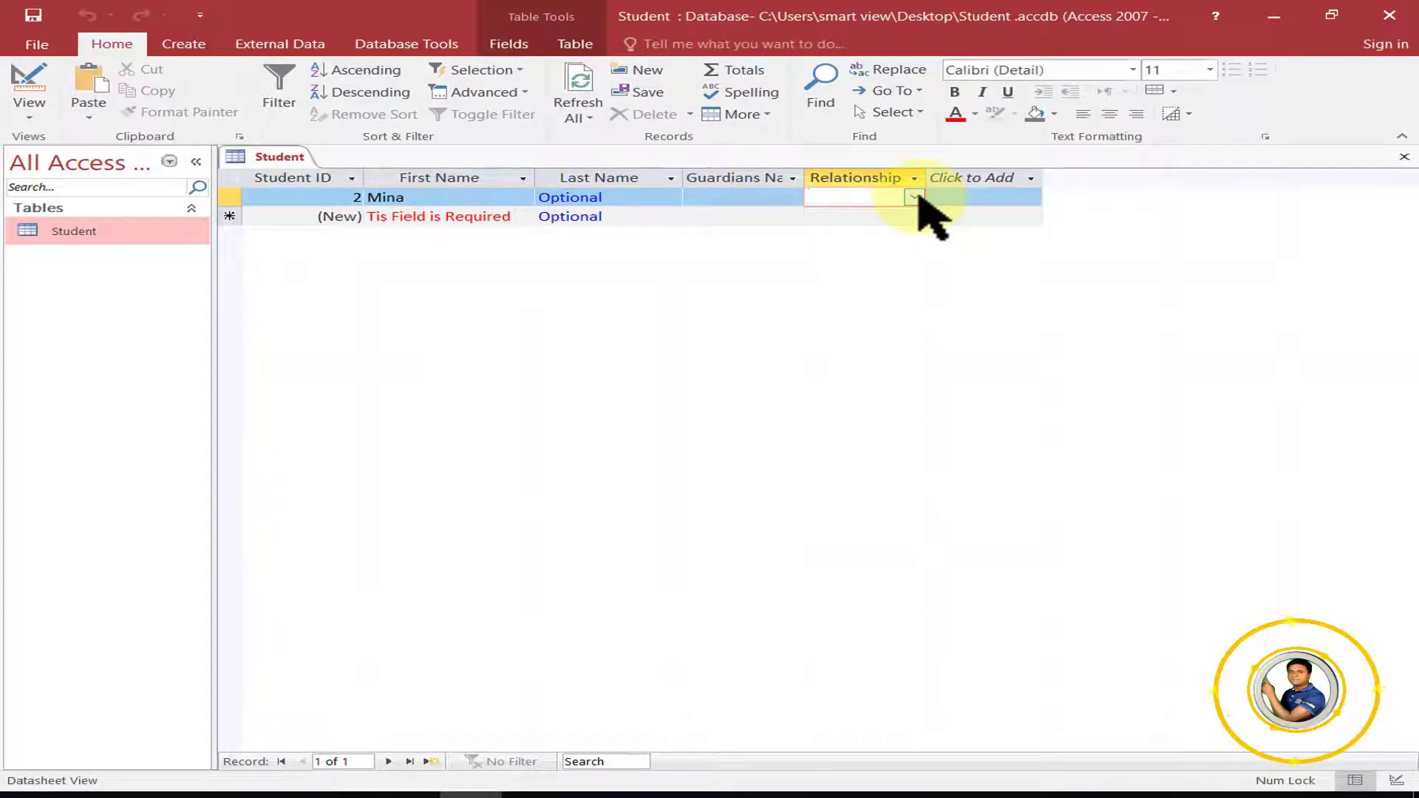
pyautogui.click(916, 197)
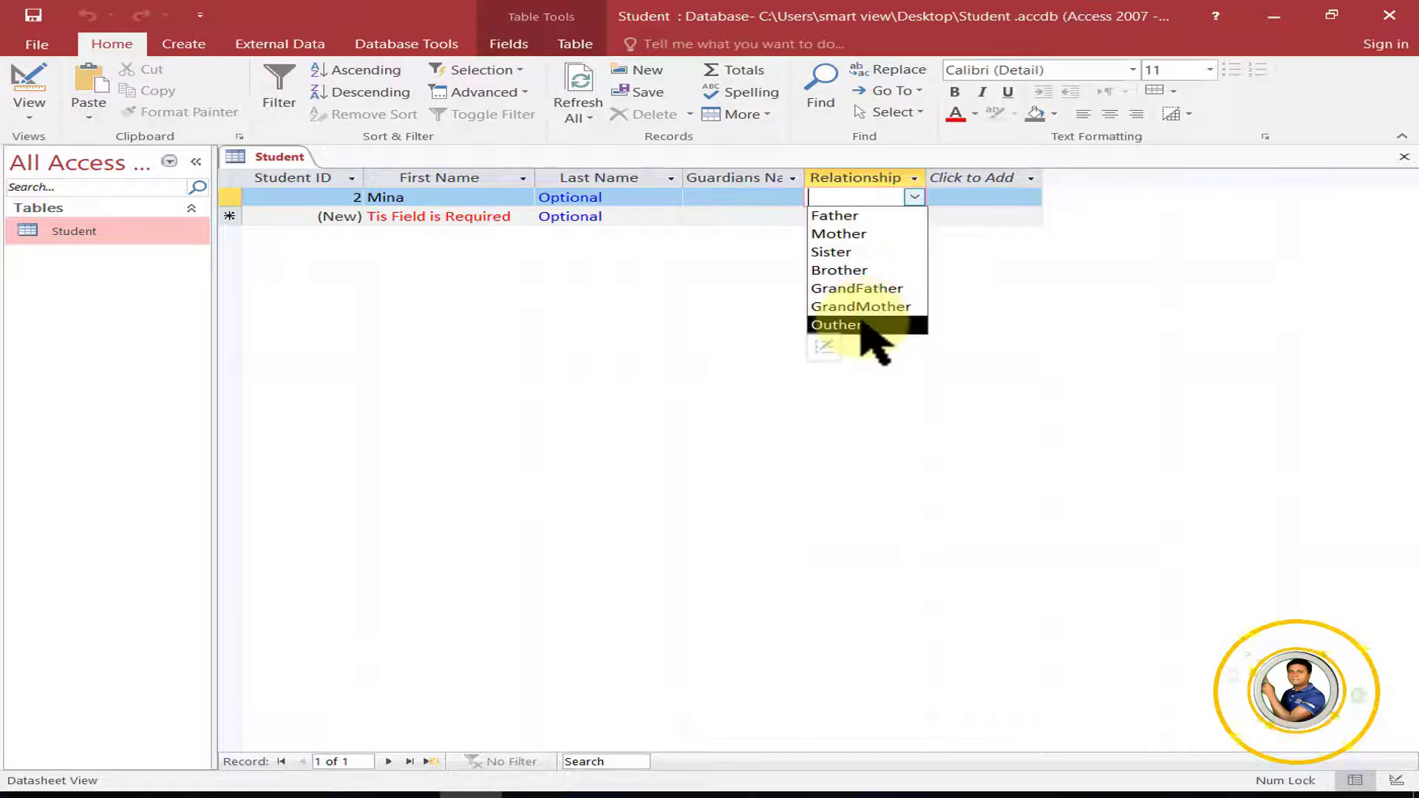
pyautogui.click(854, 215)
pyautogui.click(915, 198)
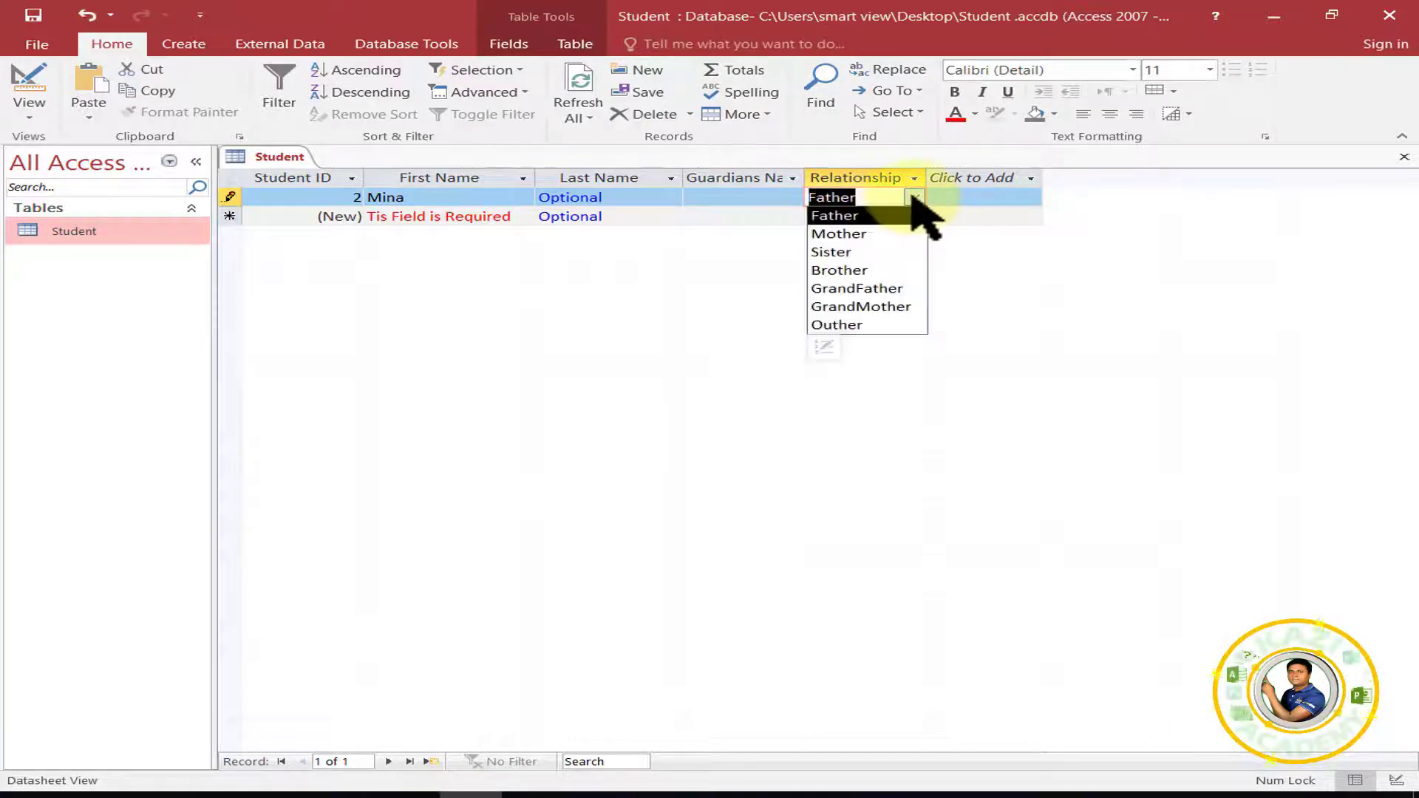
pyautogui.click(878, 237)
pyautogui.click(916, 198)
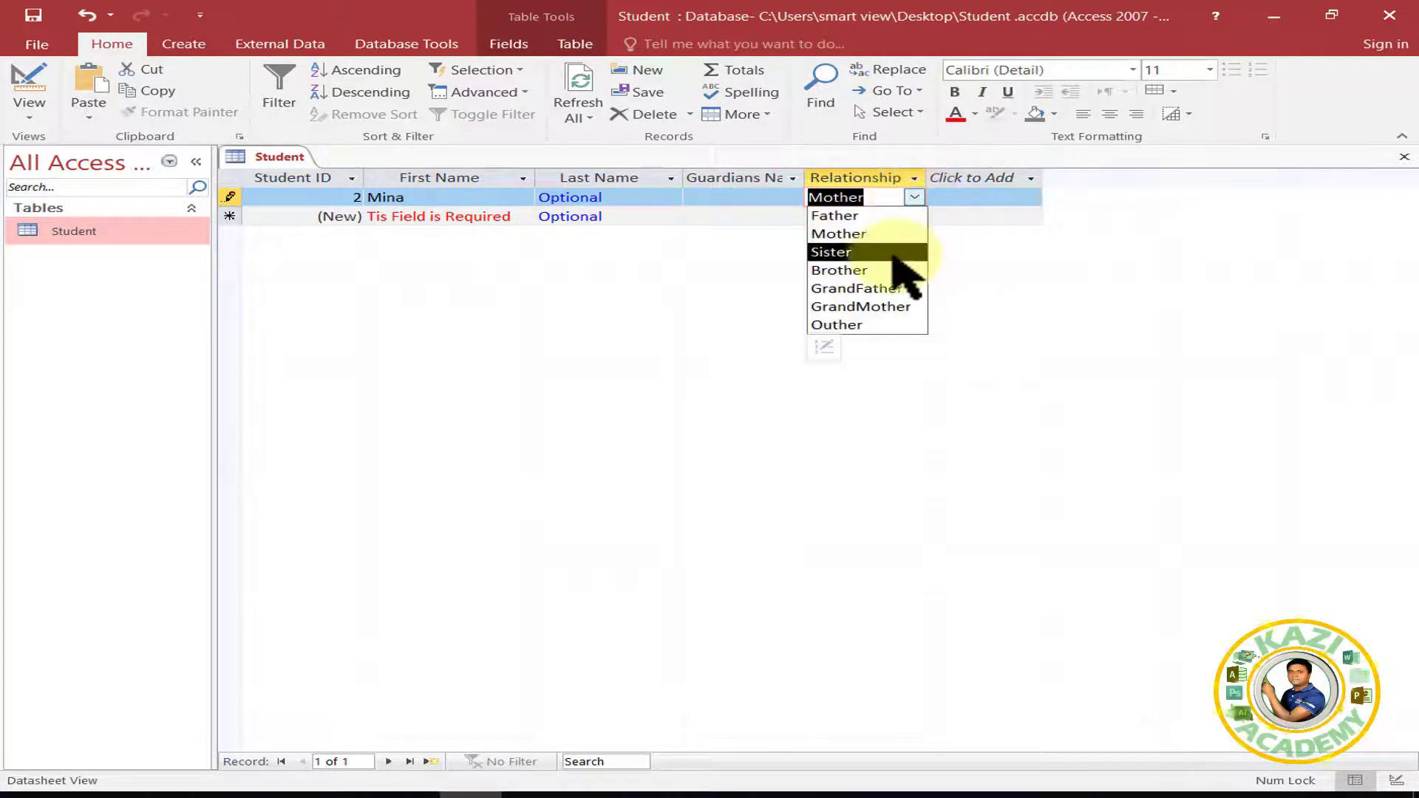
pyautogui.click(896, 267)
pyautogui.click(916, 197)
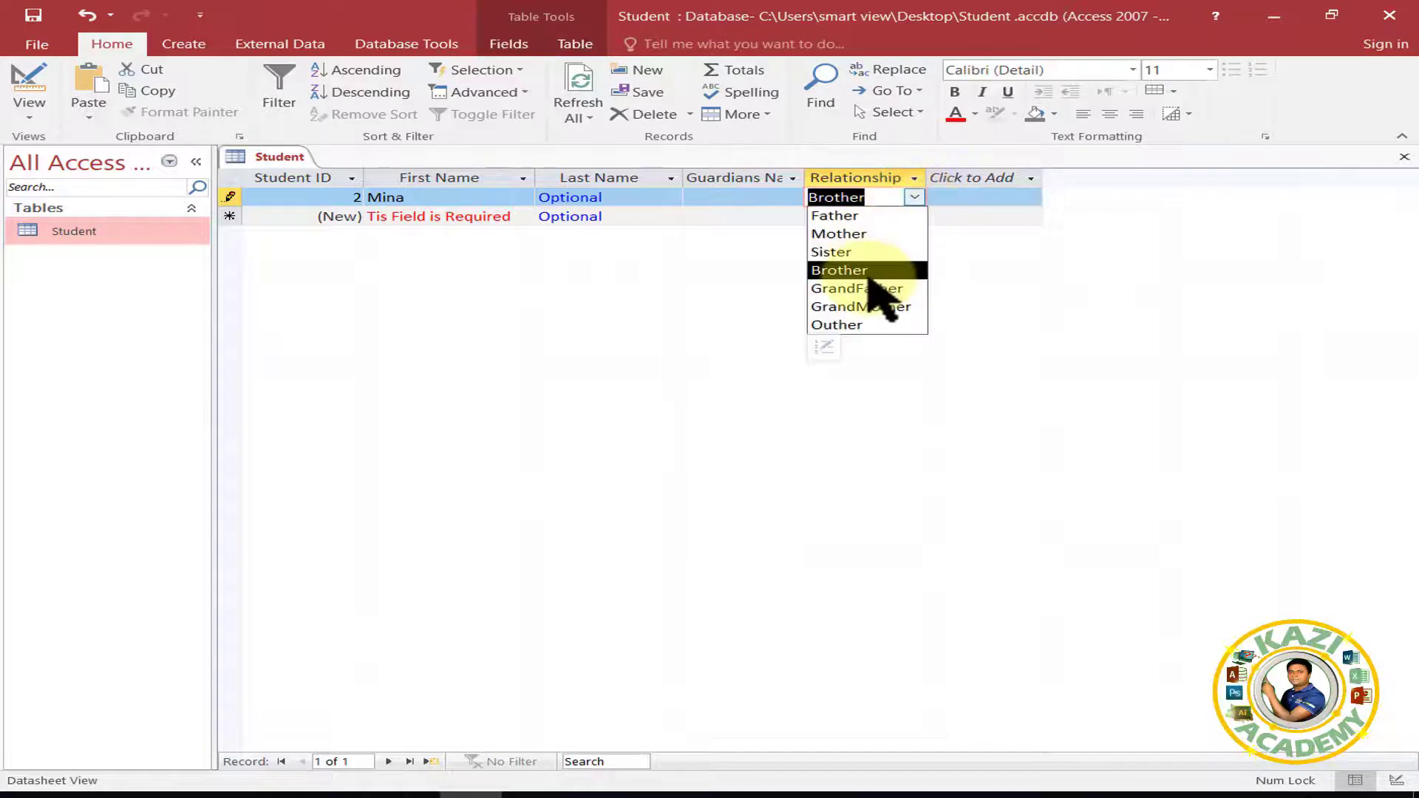
pyautogui.click(873, 289)
pyautogui.click(916, 197)
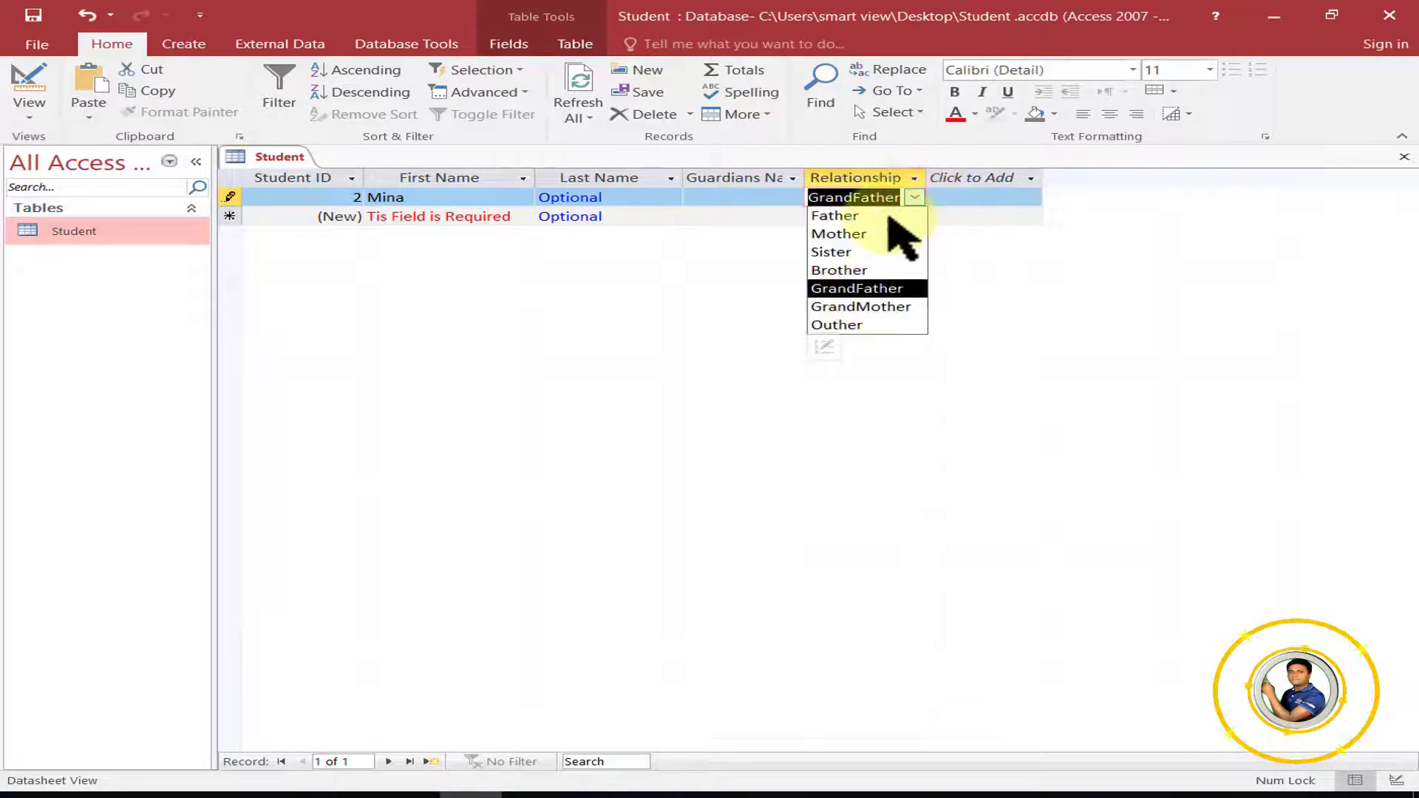
pyautogui.click(856, 234)
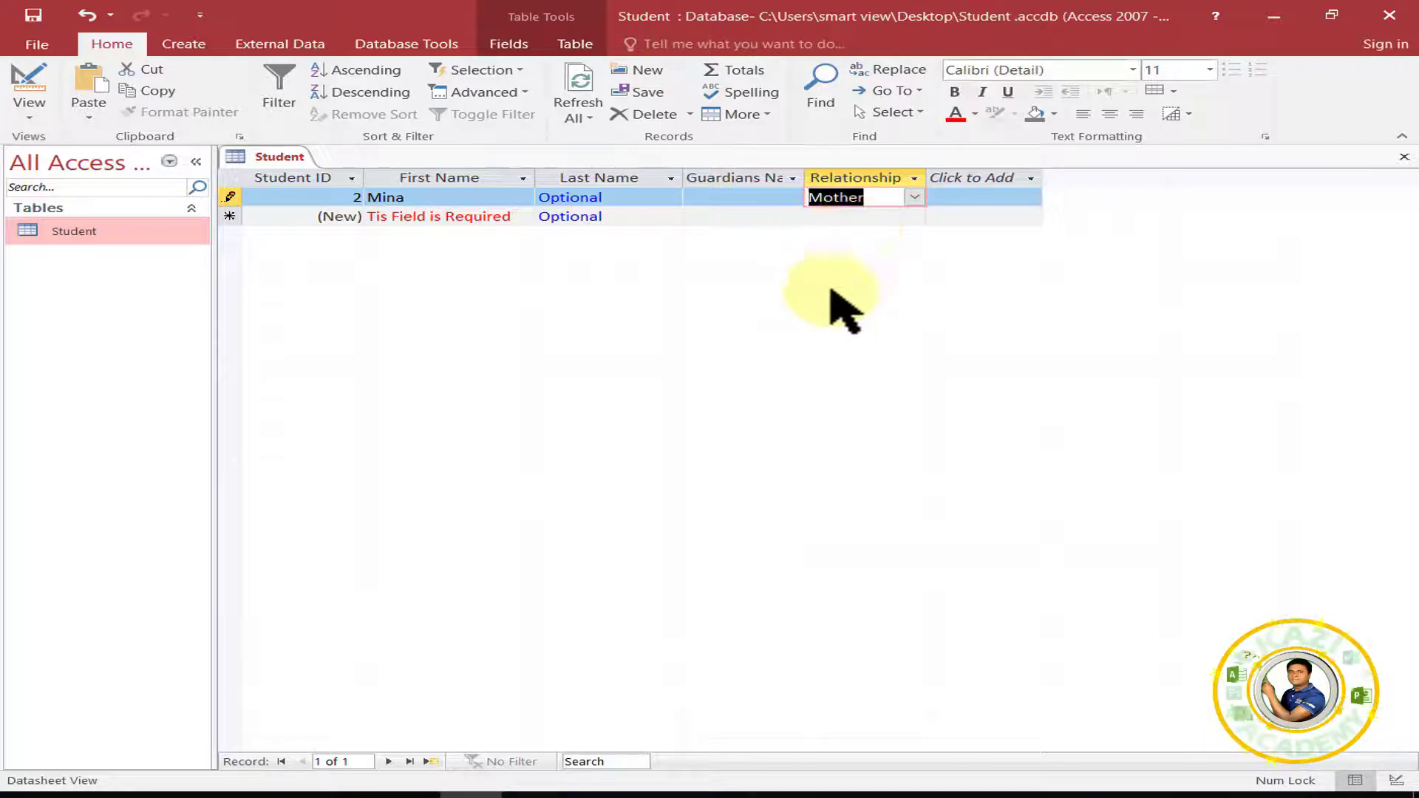
# Step: In the Student table's design, describe the Relationship field as "Select Guardians Name from the Text Box"
pyautogui.click(29, 110)
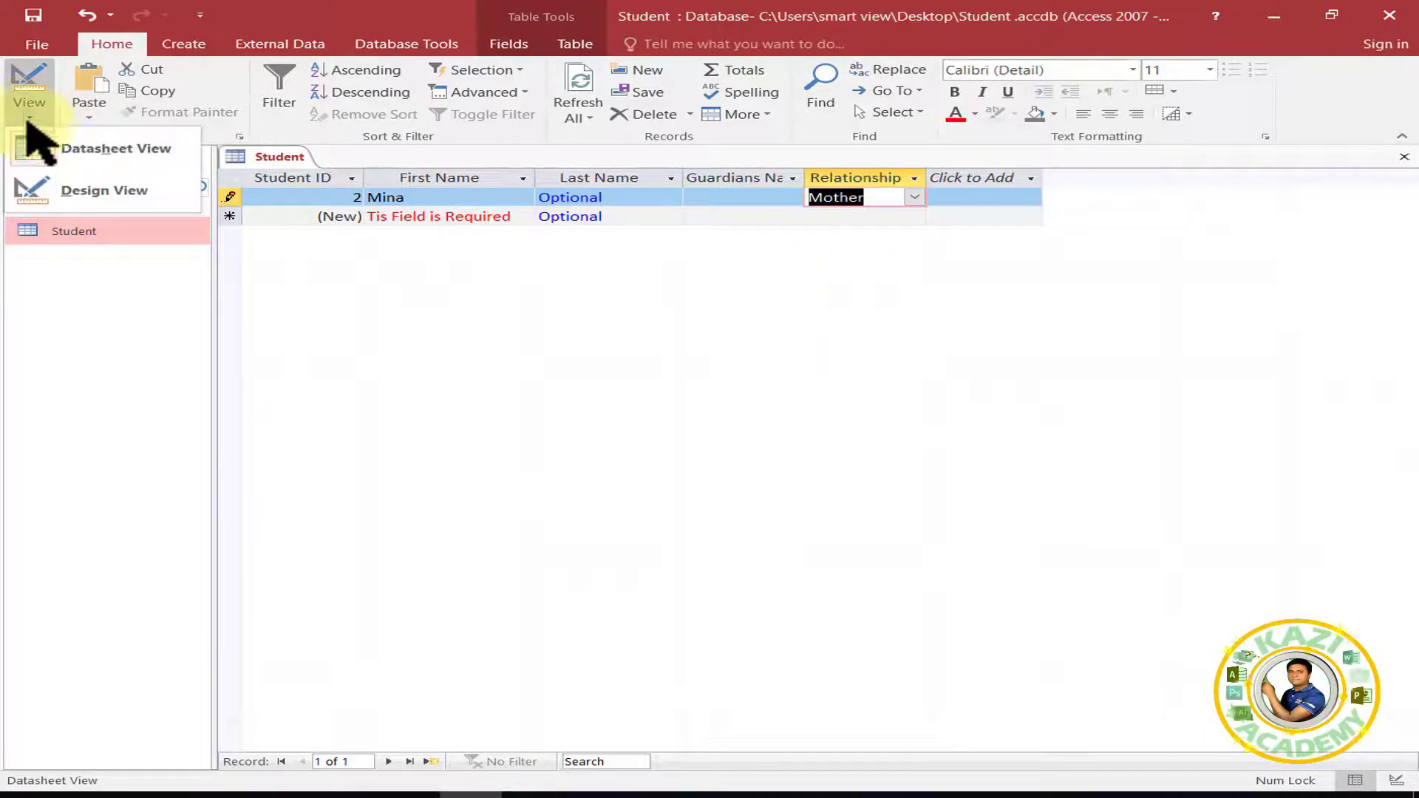
pyautogui.click(111, 194)
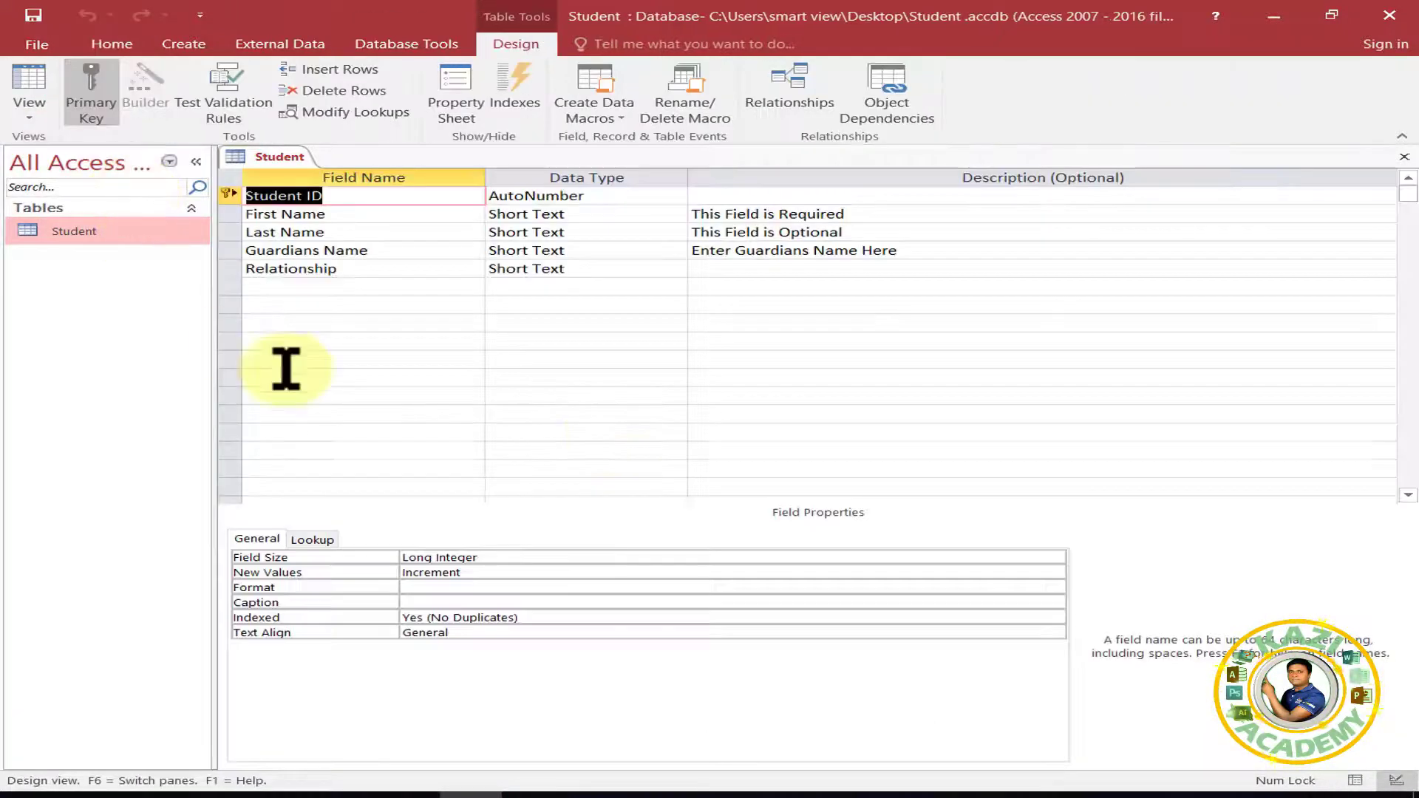
pyautogui.click(739, 268)
pyautogui.write('Select Guardian')
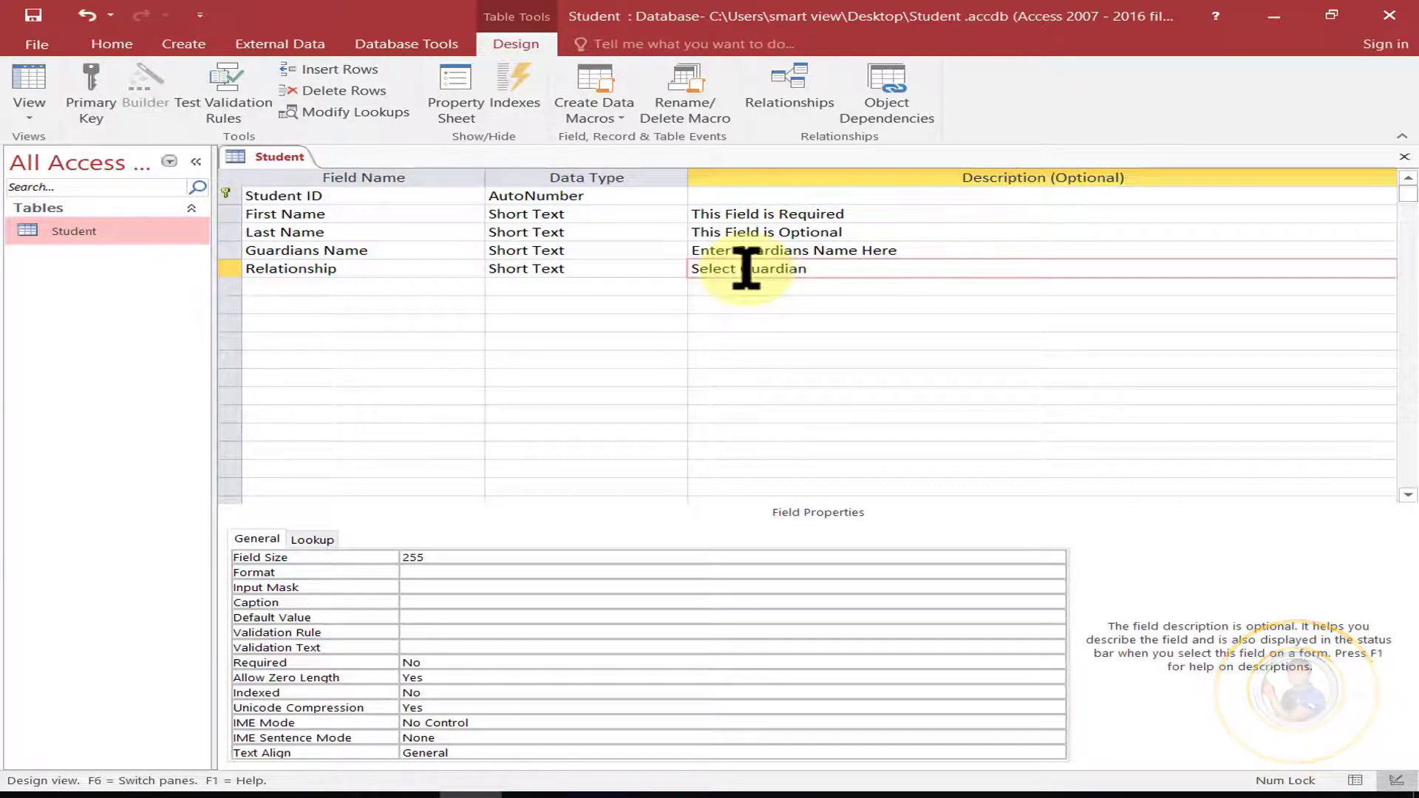
pyautogui.write('s Name from the Text Box')
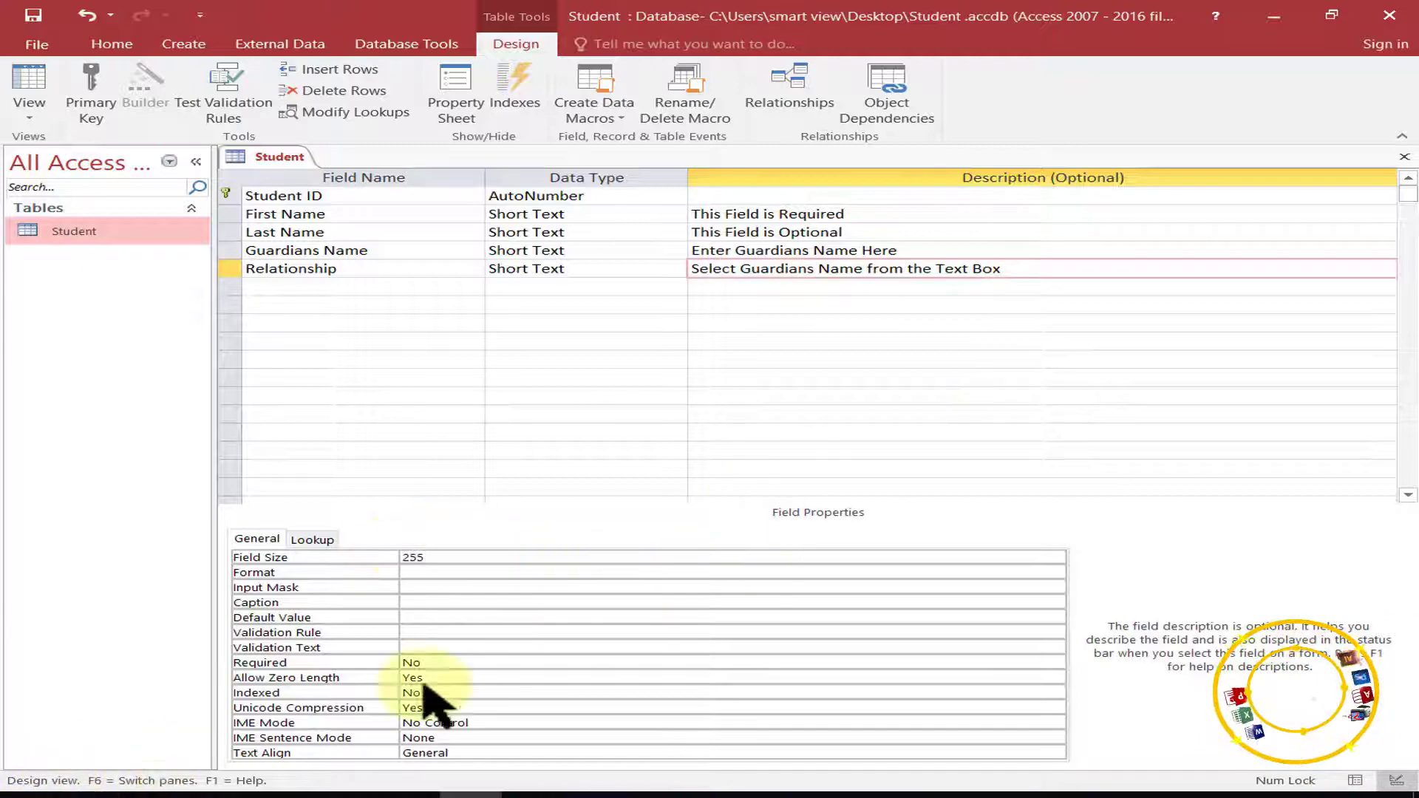
# Step: Save and close the table design, reopen the Student table and select the Relationship cell to check its description
pyautogui.click(1404, 157)
pyautogui.click(658, 458)
pyautogui.doubleClick(98, 232)
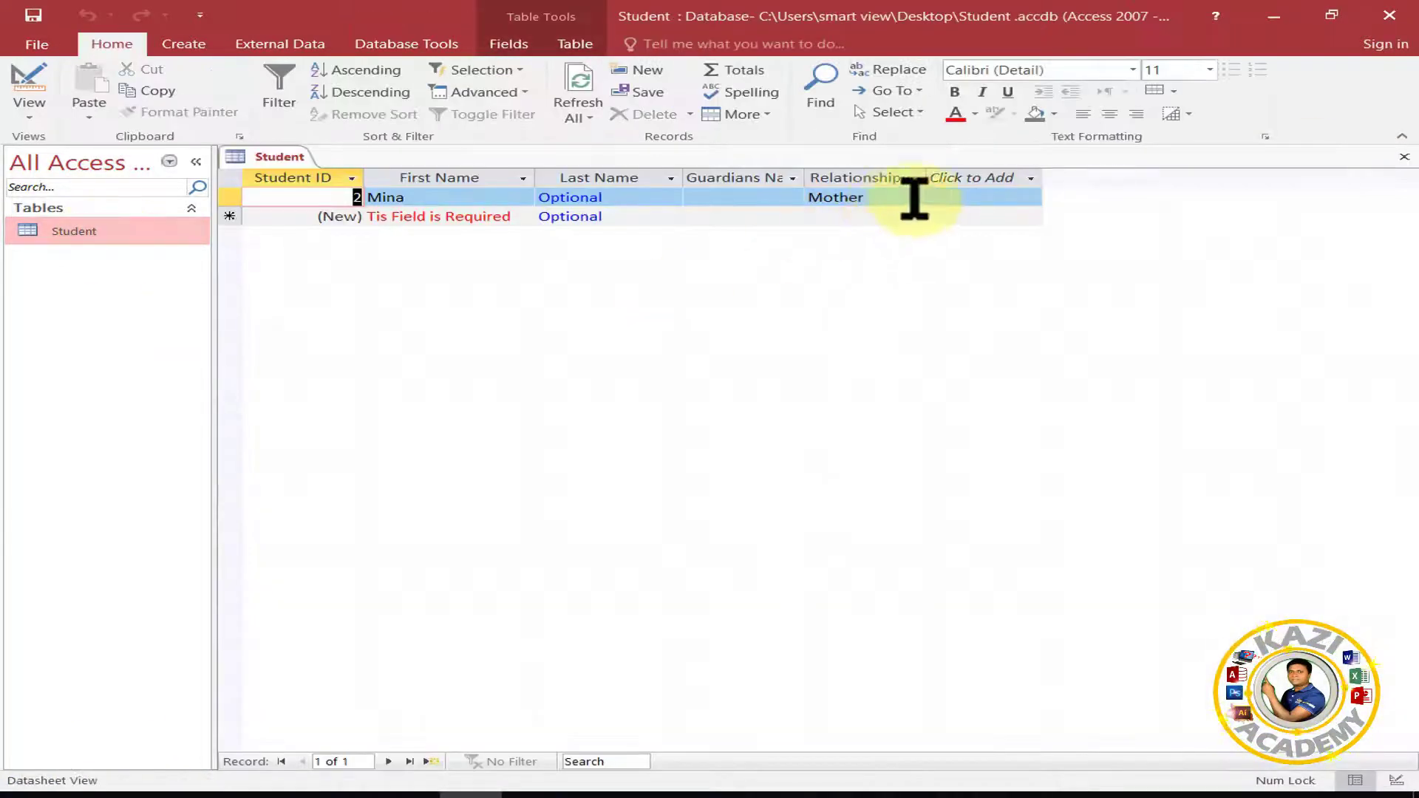
pyautogui.click(893, 197)
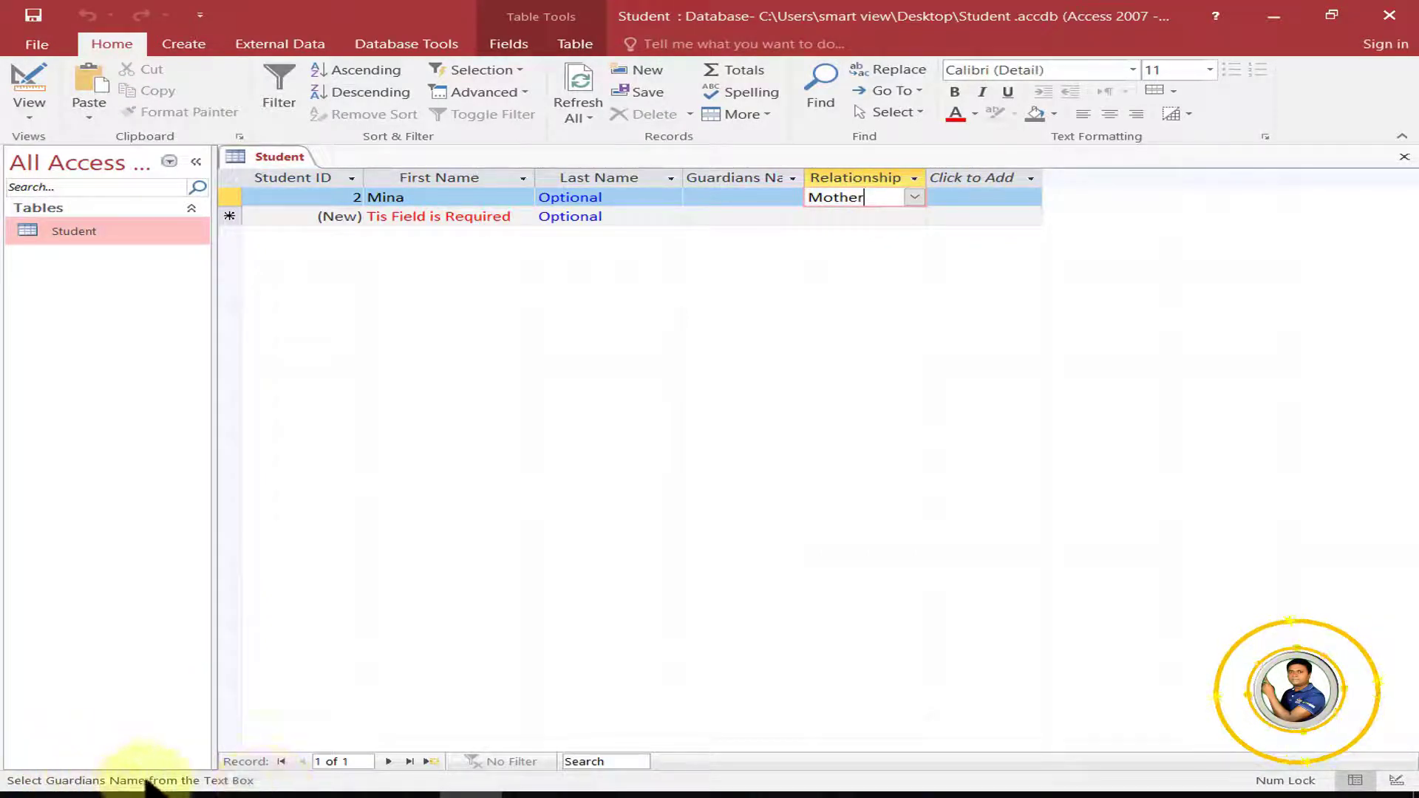
# Step: View the Relationship list's item editor, accept it without changes and reopen the list
pyautogui.click(913, 197)
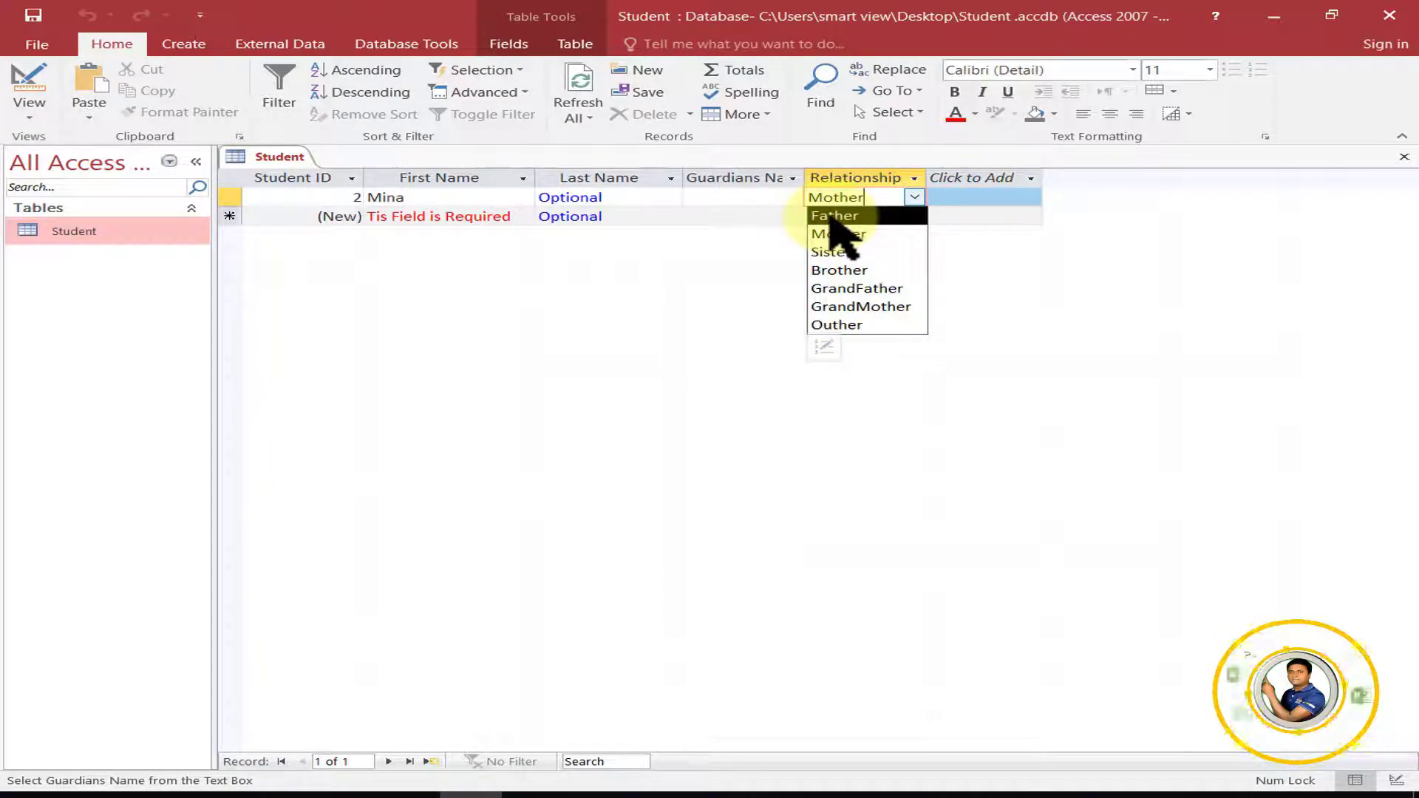
pyautogui.click(823, 346)
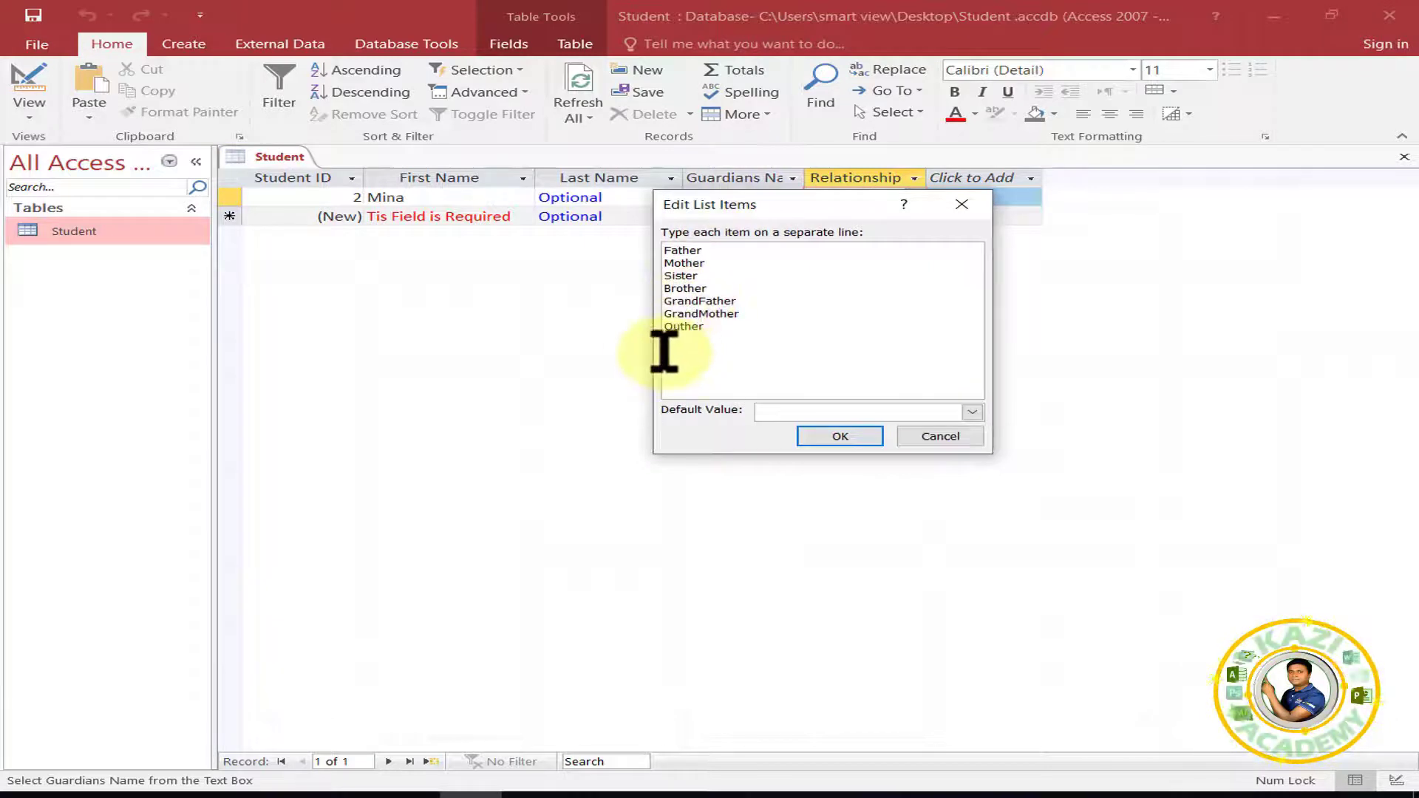
pyautogui.click(836, 436)
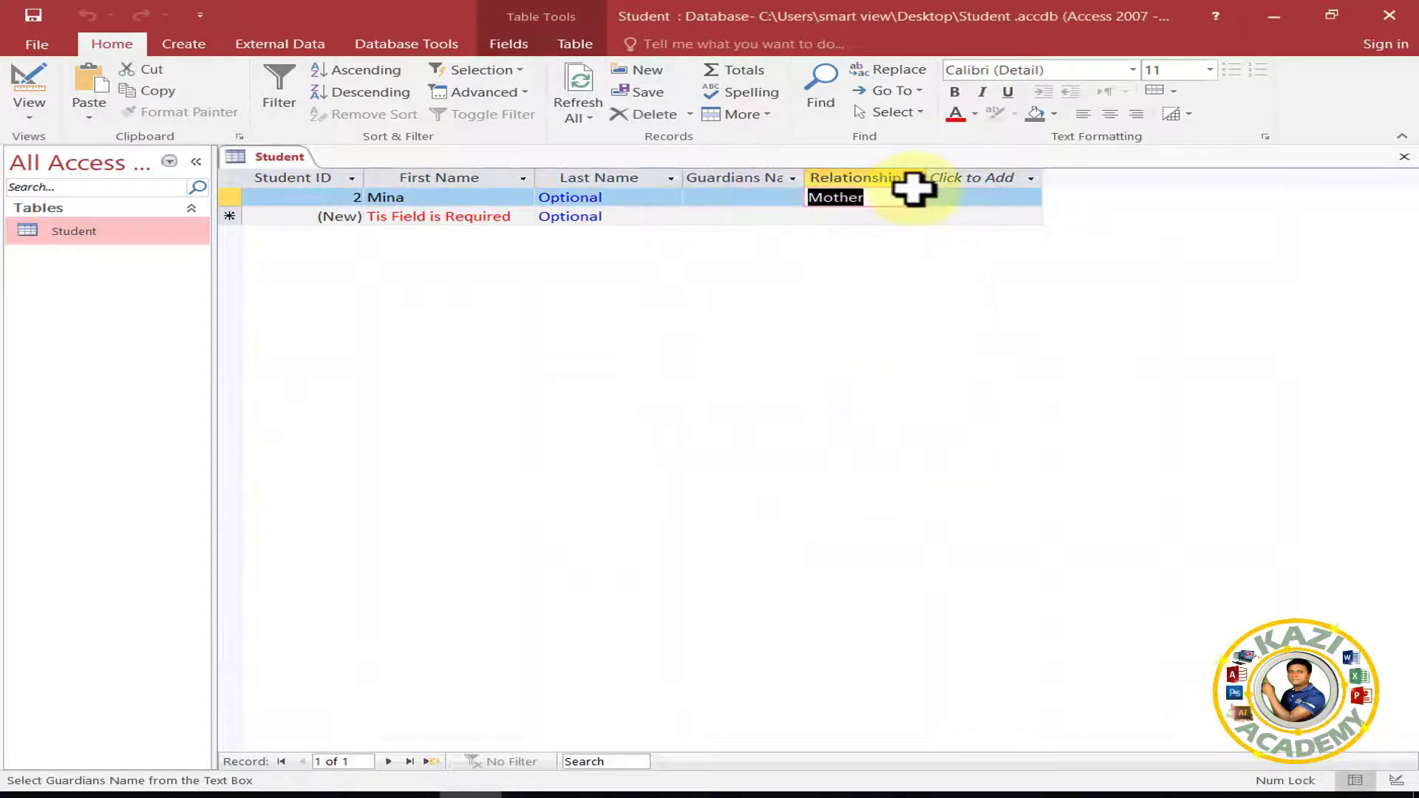
pyautogui.click(914, 197)
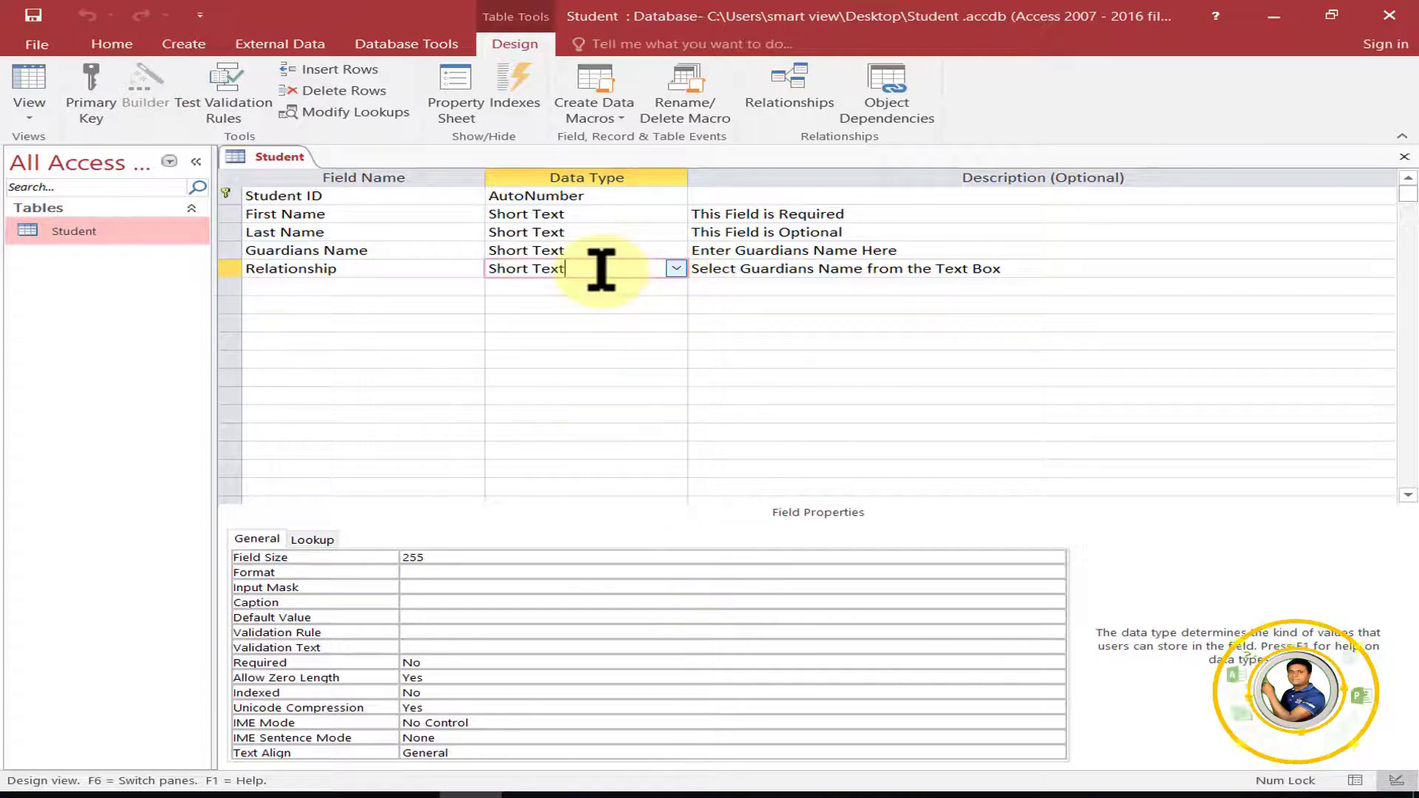
# Step: Examine the Row Source values in the Relationship field's lookup properties
pyautogui.click(311, 539)
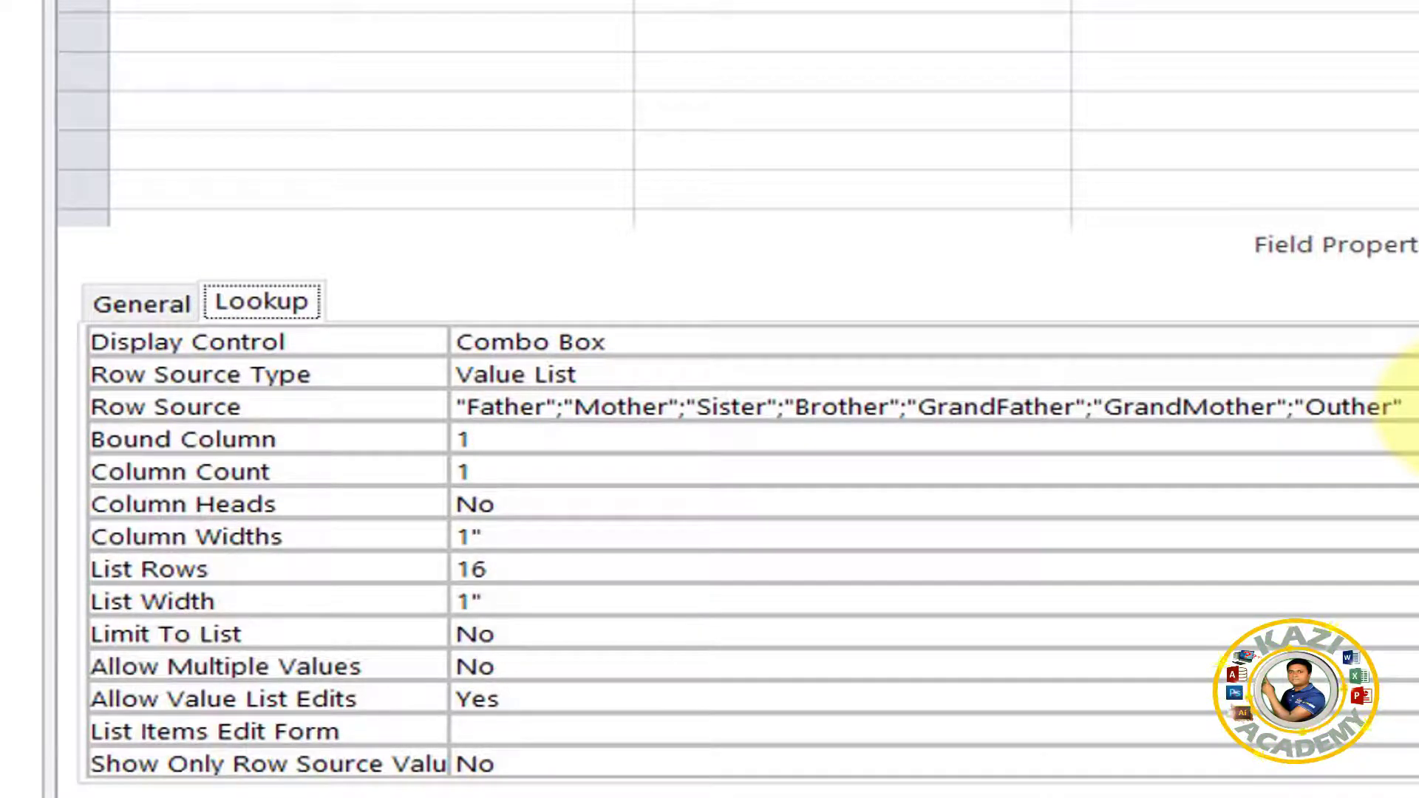
pyautogui.moveTo(1408, 408); pyautogui.dragTo(411, 412)
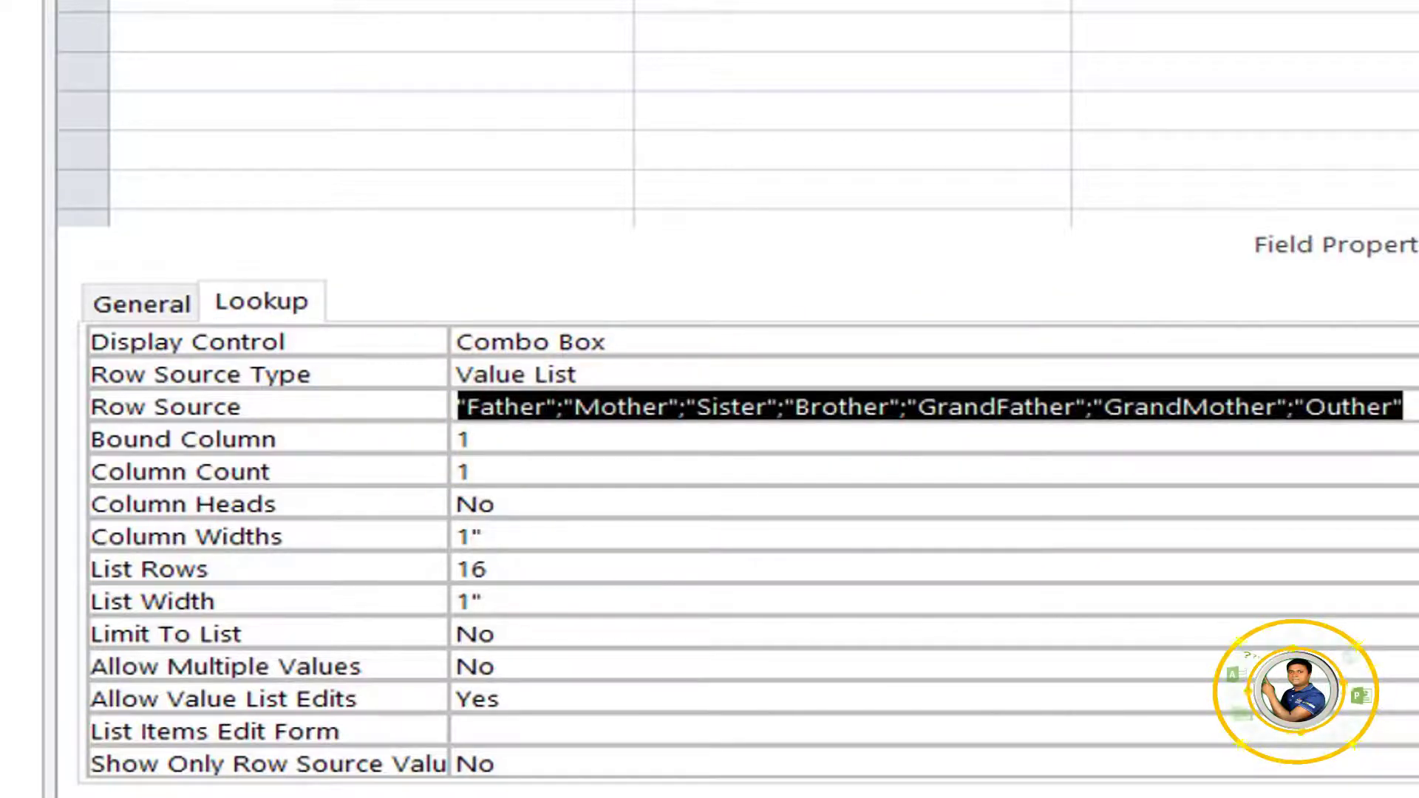
pyautogui.click(1405, 406)
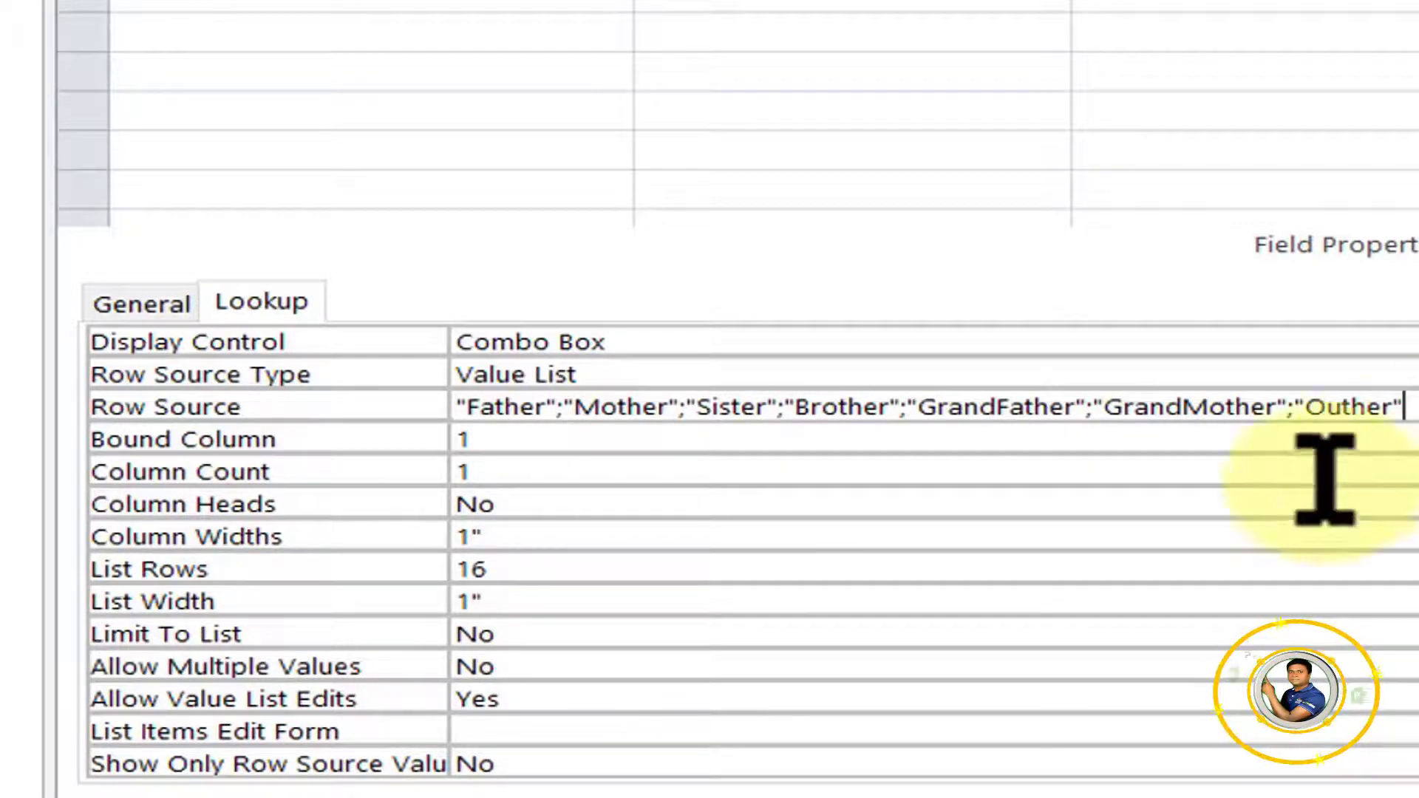
# Step: Set Allow Value List Edits to No for the Relationship field, then close the table design with the change saved
pyautogui.click(577, 691)
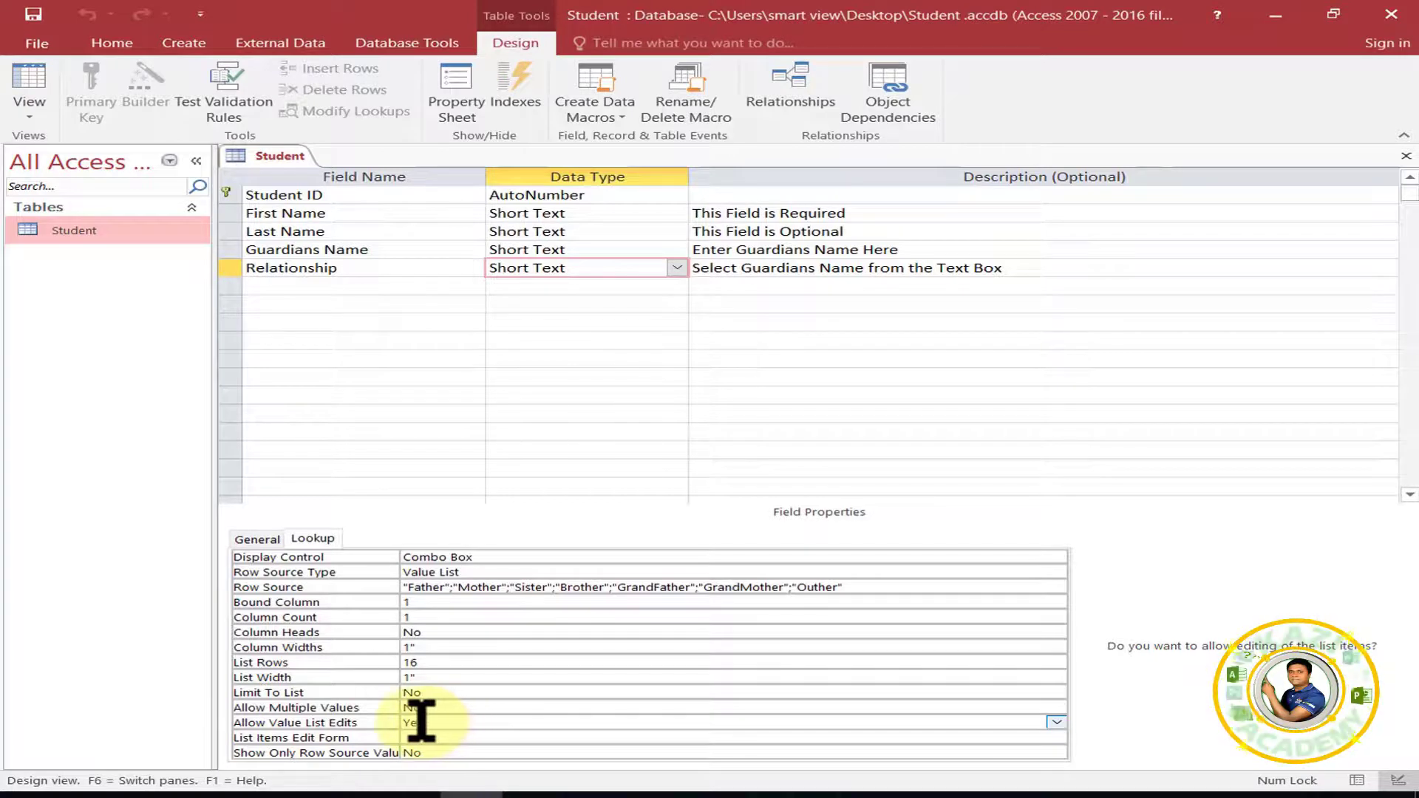
pyautogui.click(1057, 722)
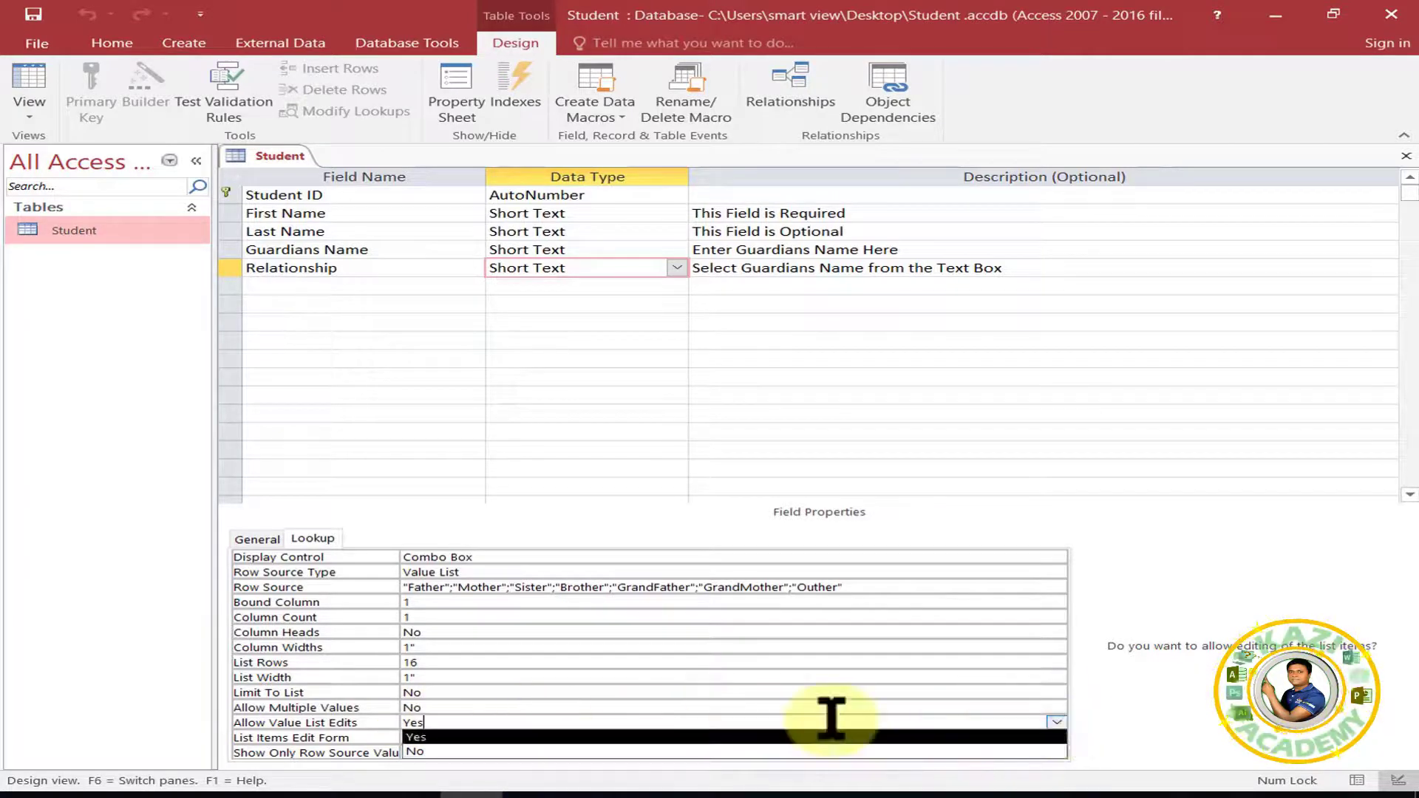
pyautogui.click(518, 752)
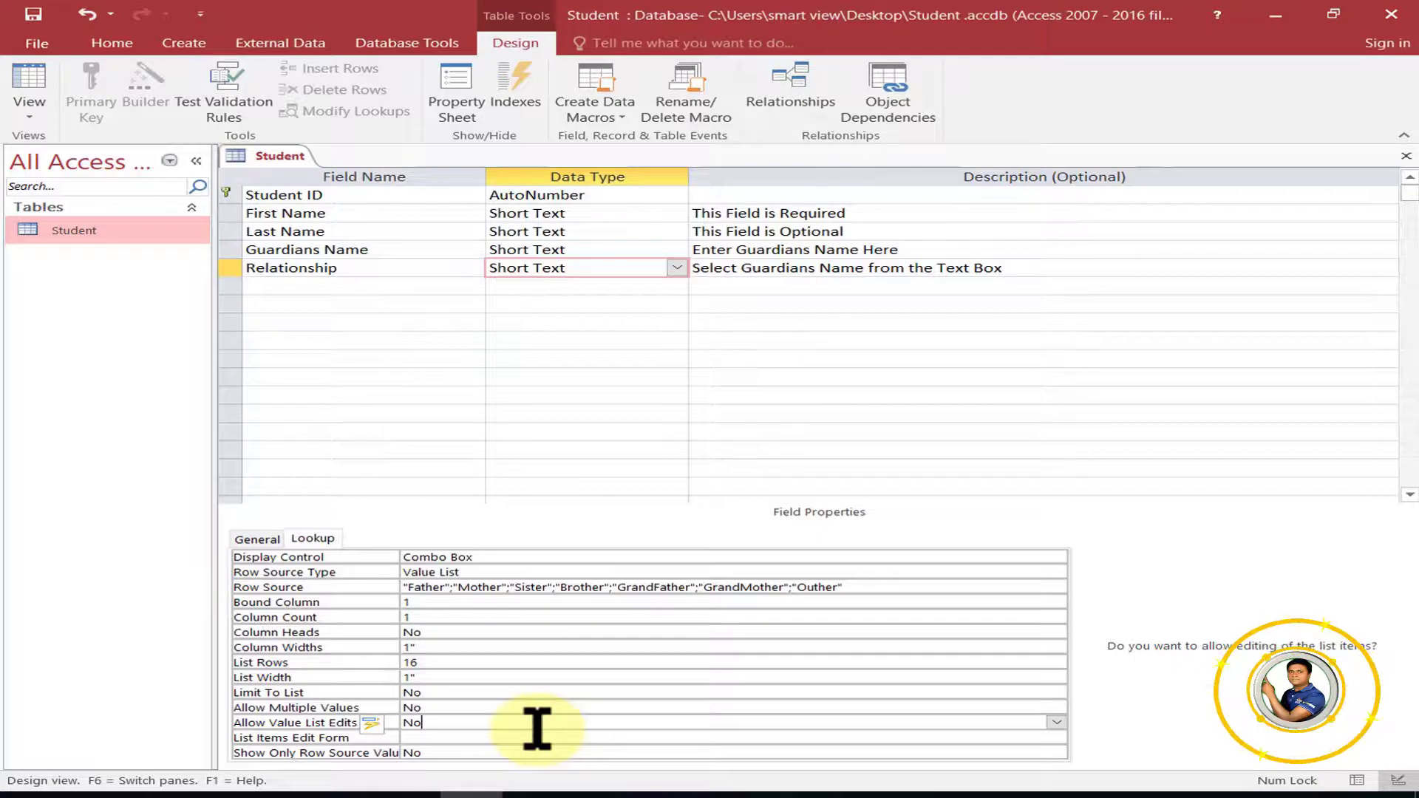
pyautogui.click(1405, 156)
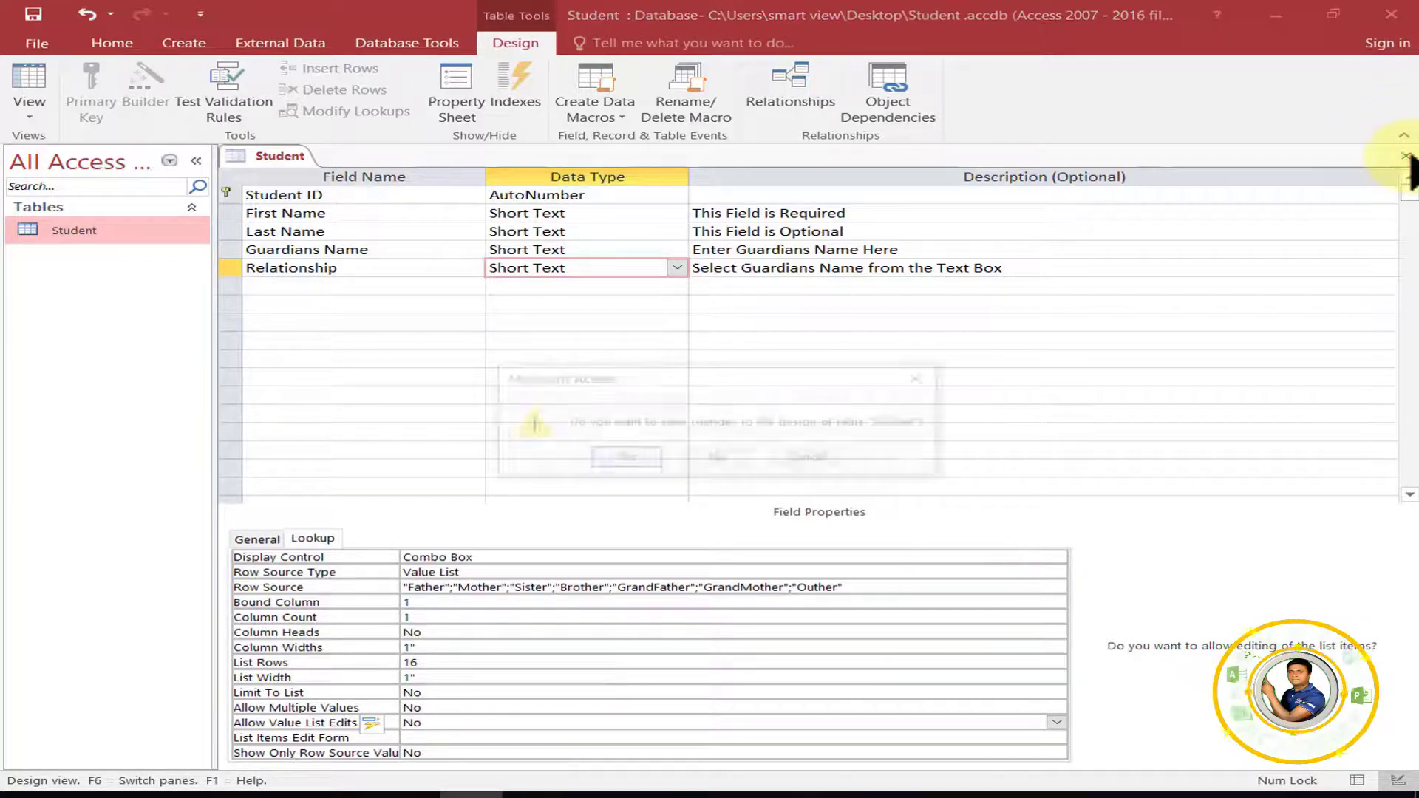
pyautogui.click(640, 459)
# Step: Reopen the Student table and check the first record's Relationship list for the edit option
pyautogui.doubleClick(107, 240)
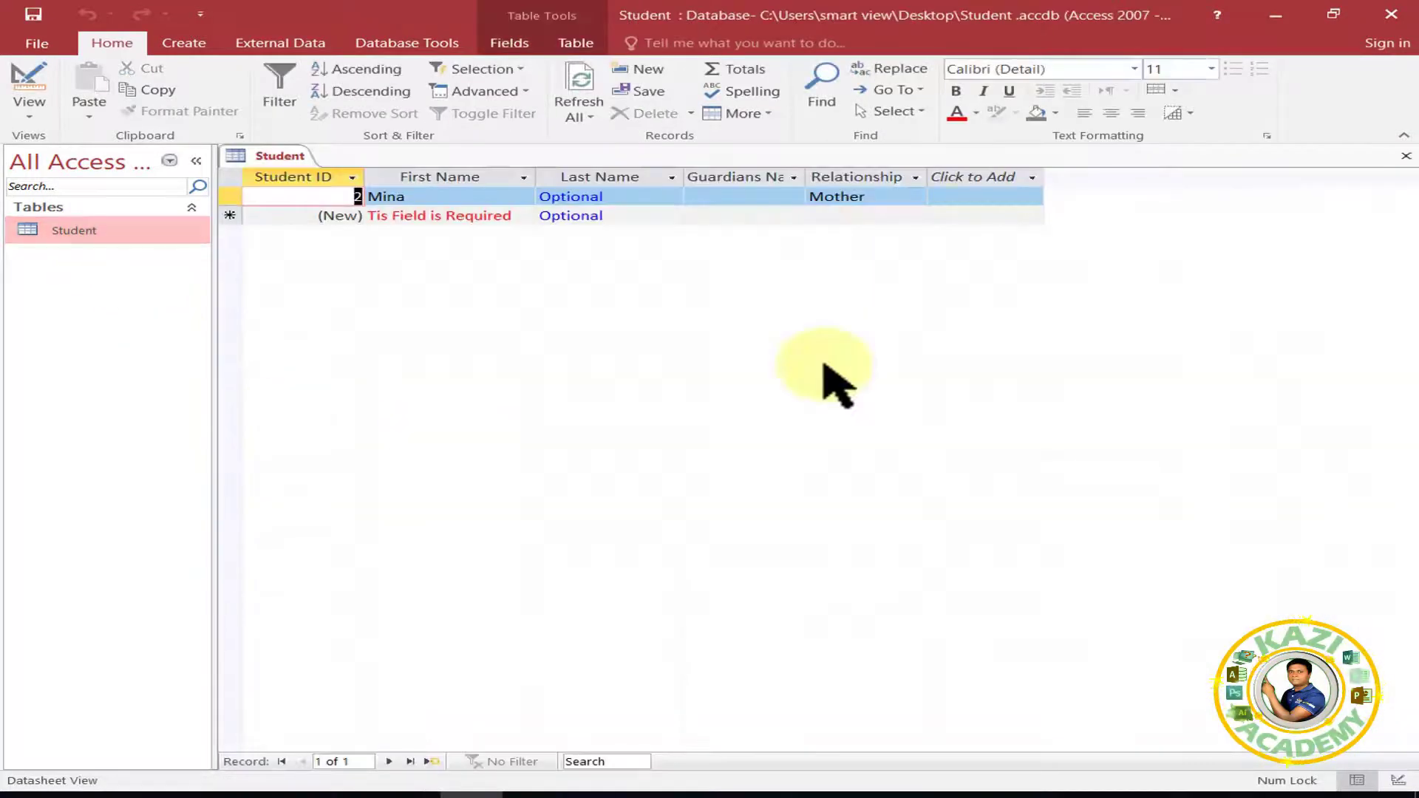
pyautogui.click(897, 194)
pyautogui.click(915, 197)
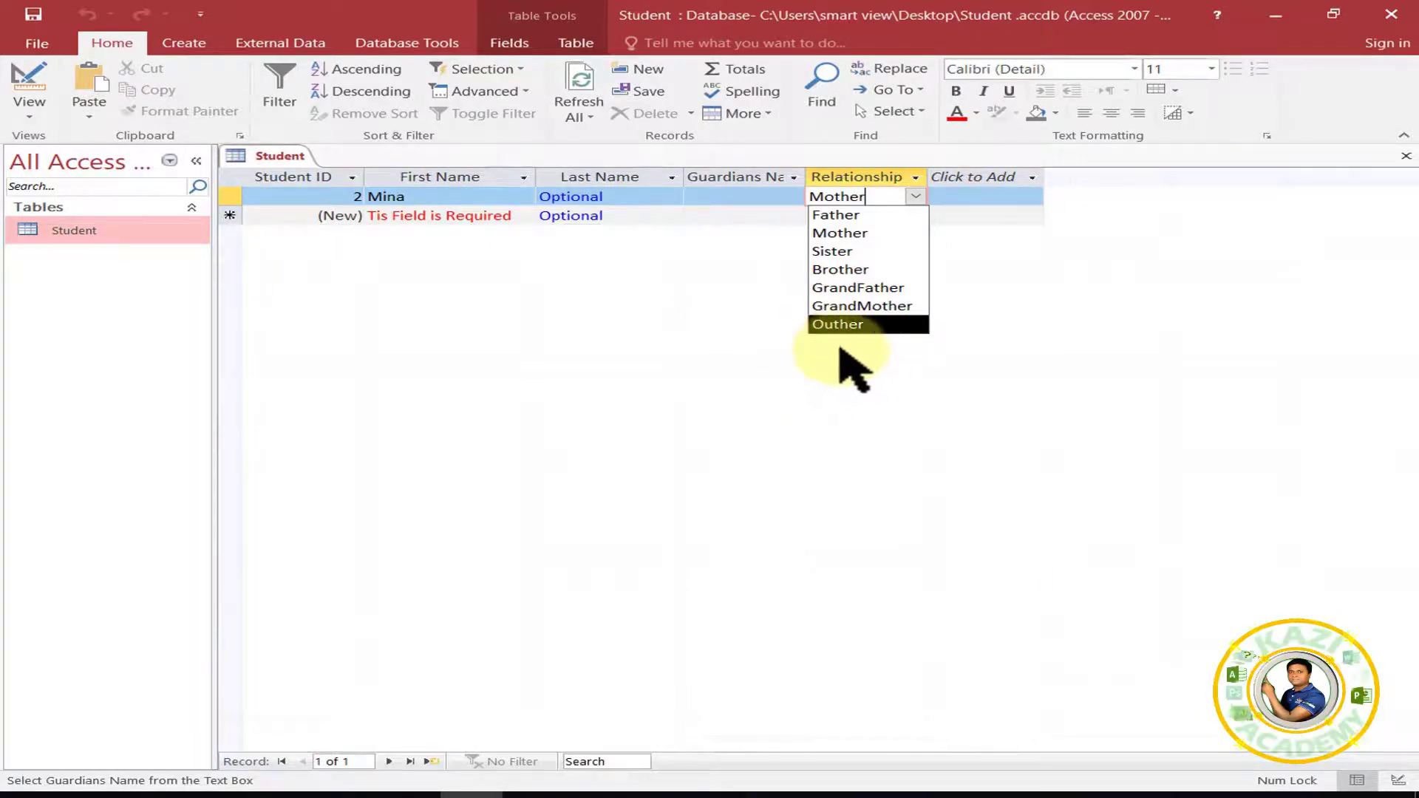
# Step: Return to the table design, set the Relationship field's Allow Value List Edits to Yes and save
pyautogui.click(31, 111)
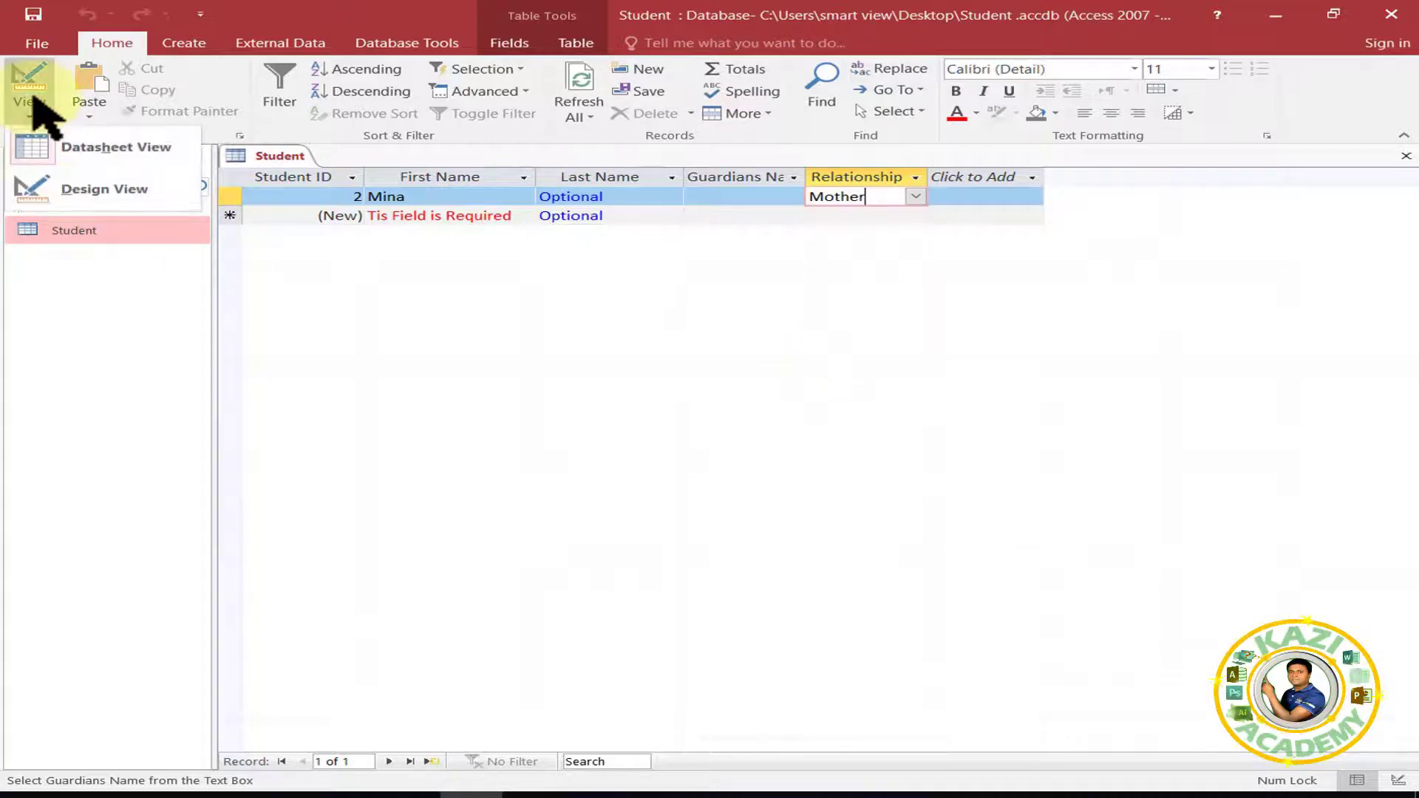
pyautogui.click(49, 190)
pyautogui.click(314, 539)
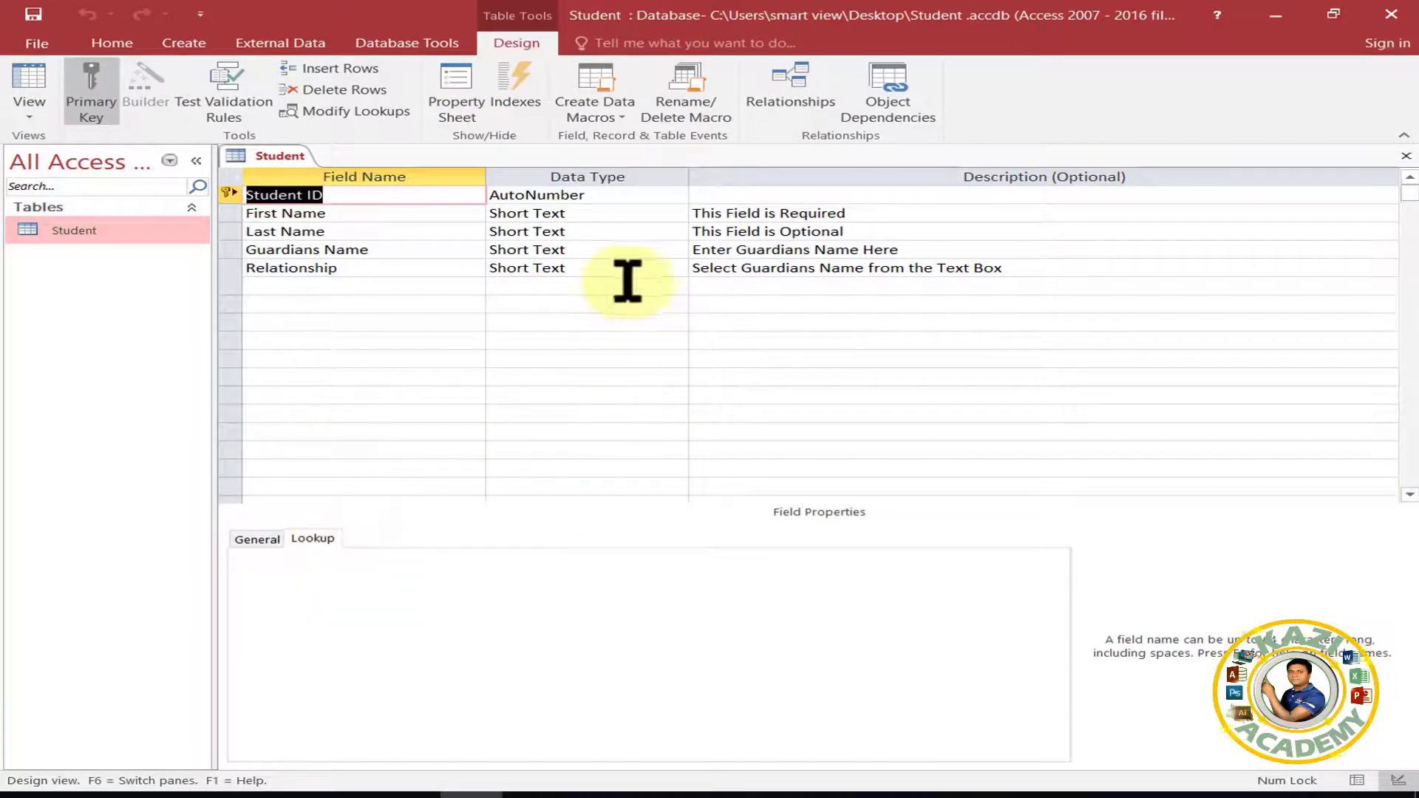
pyautogui.click(611, 269)
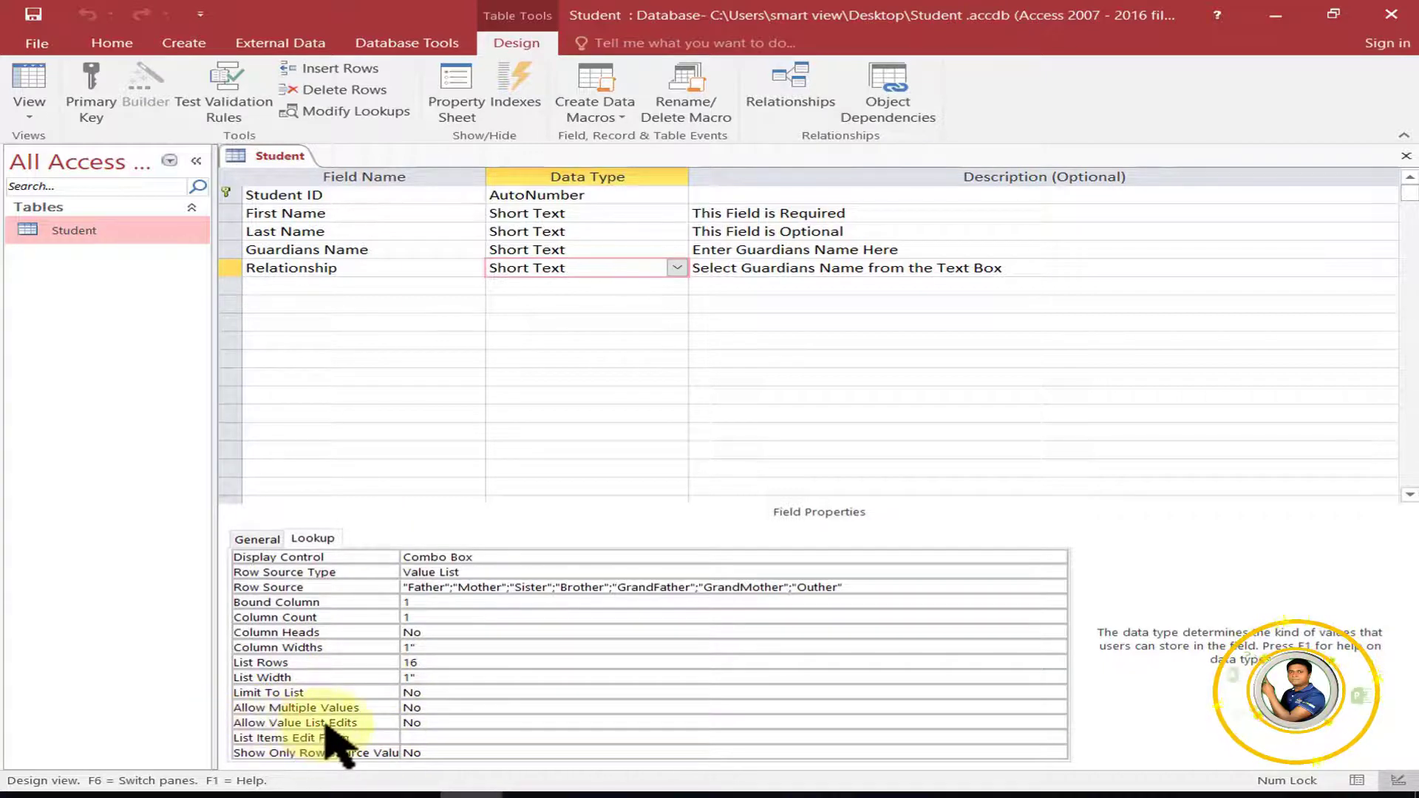
pyautogui.click(454, 722)
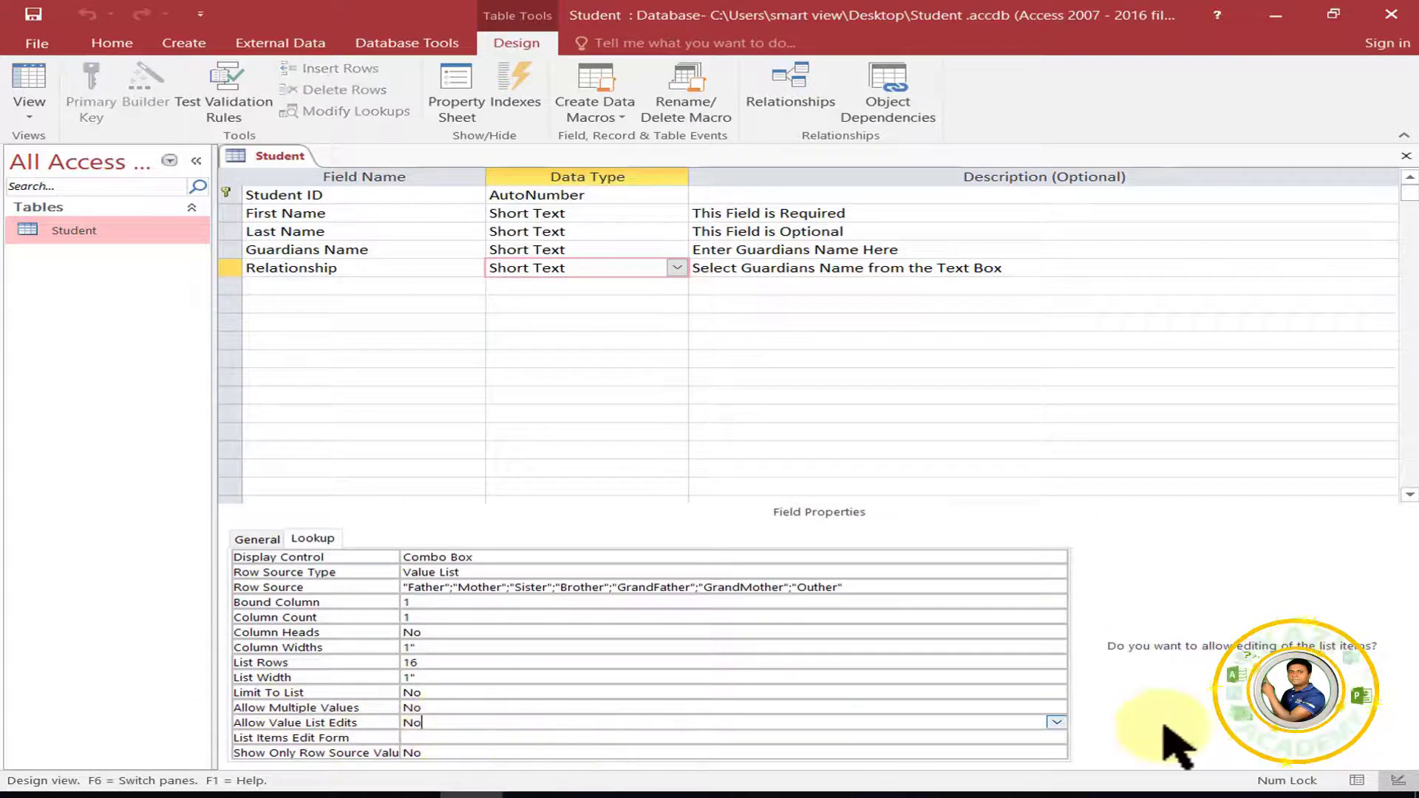
pyautogui.click(1057, 722)
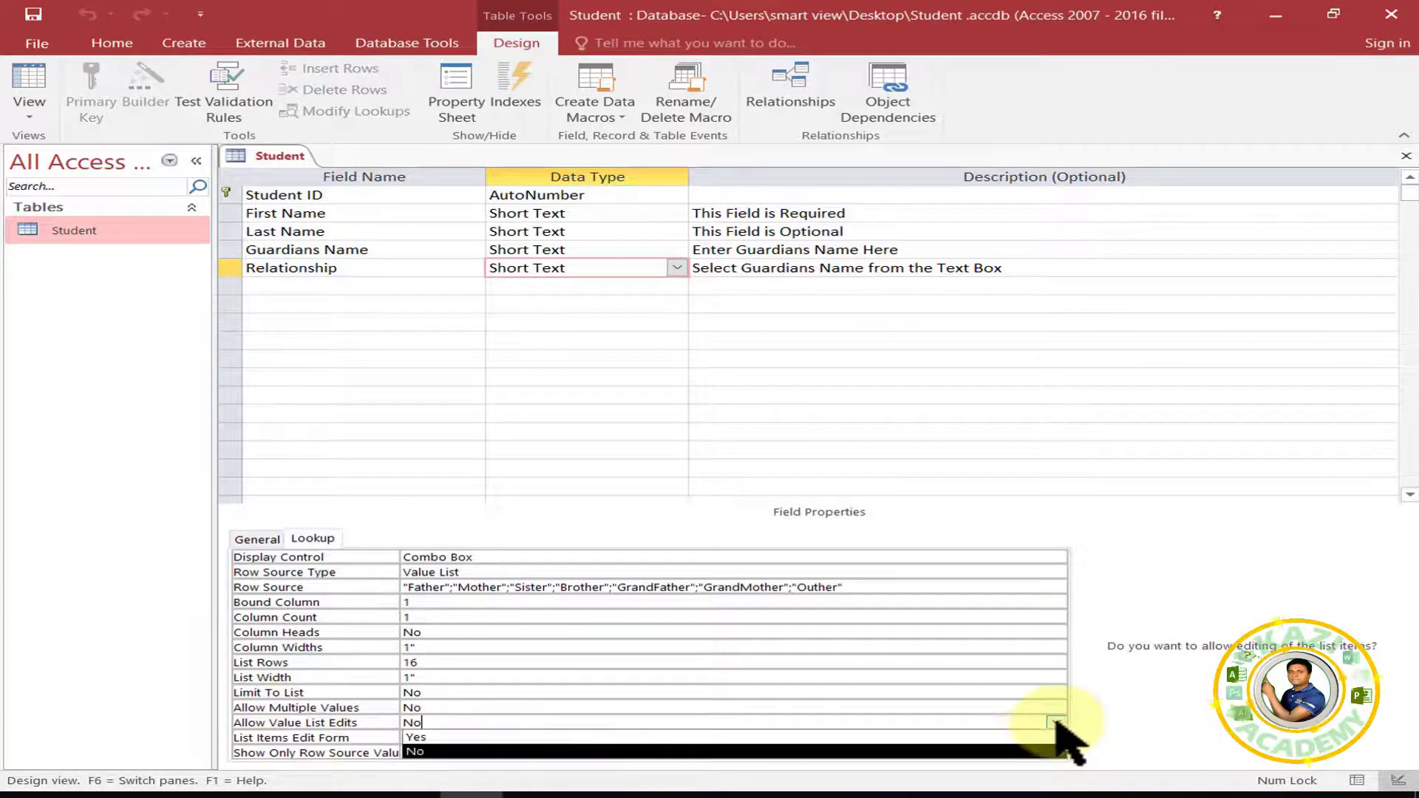
pyautogui.click(416, 737)
pyautogui.click(33, 15)
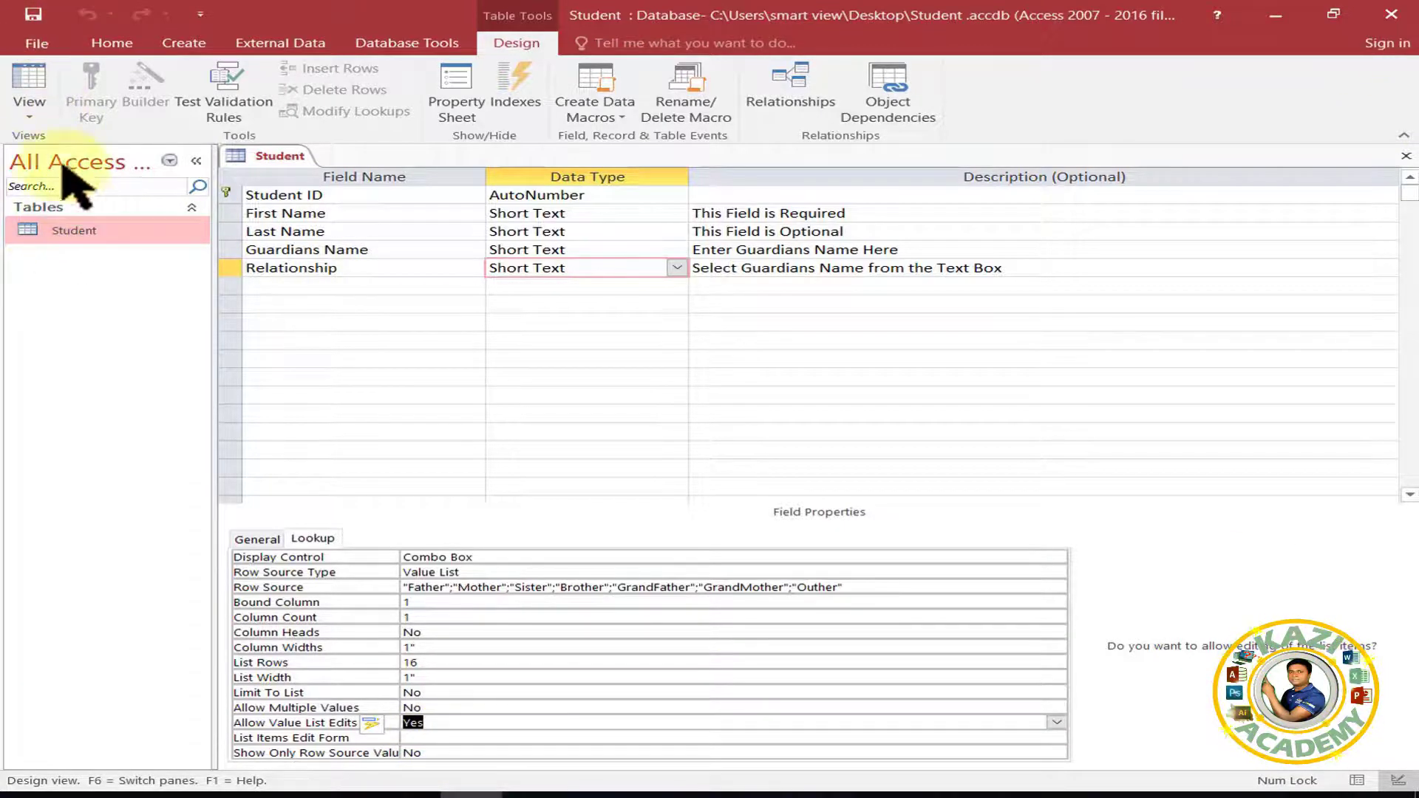
# Step: Switch to Datasheet View and open the first record's Relationship list to check for the edit option
pyautogui.click(29, 113)
pyautogui.click(63, 148)
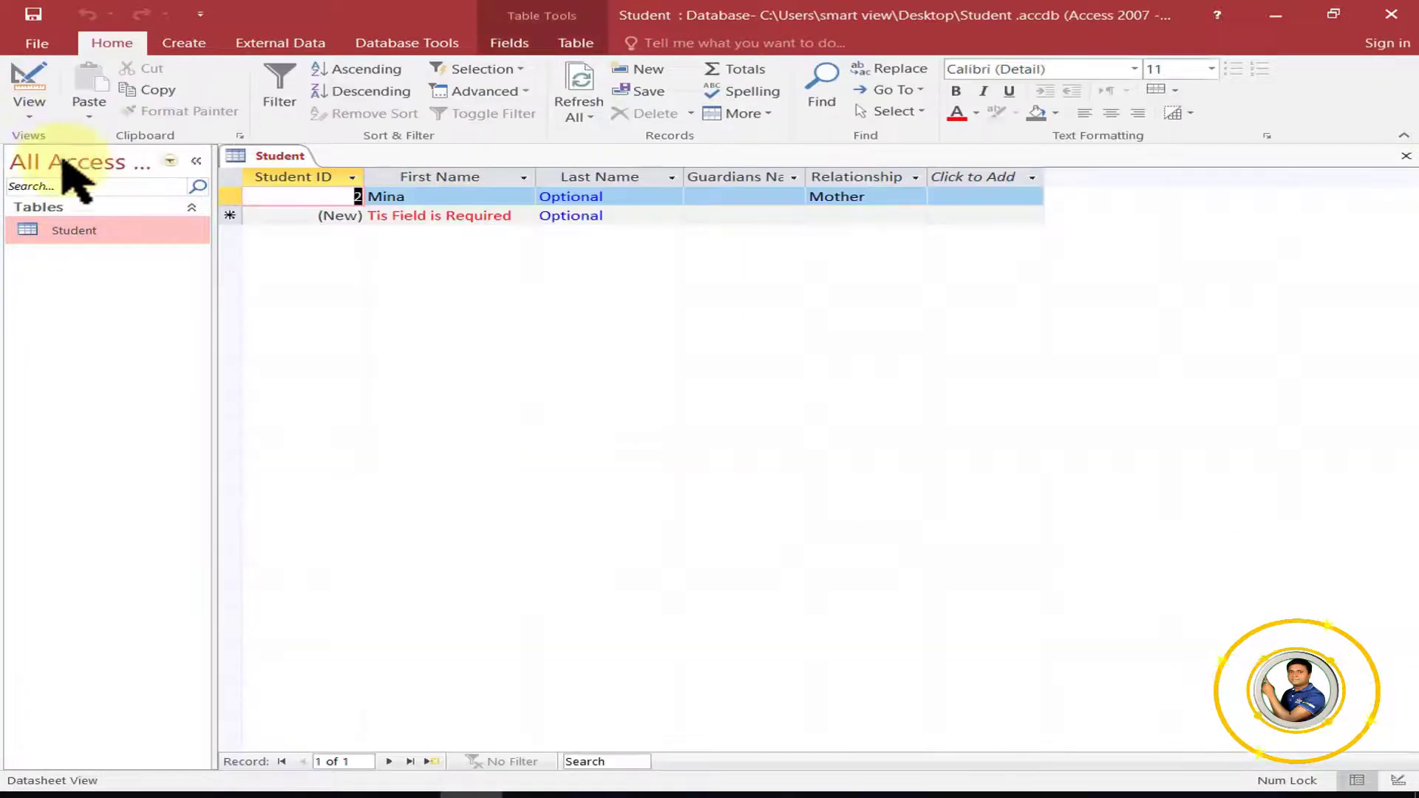
pyautogui.click(917, 194)
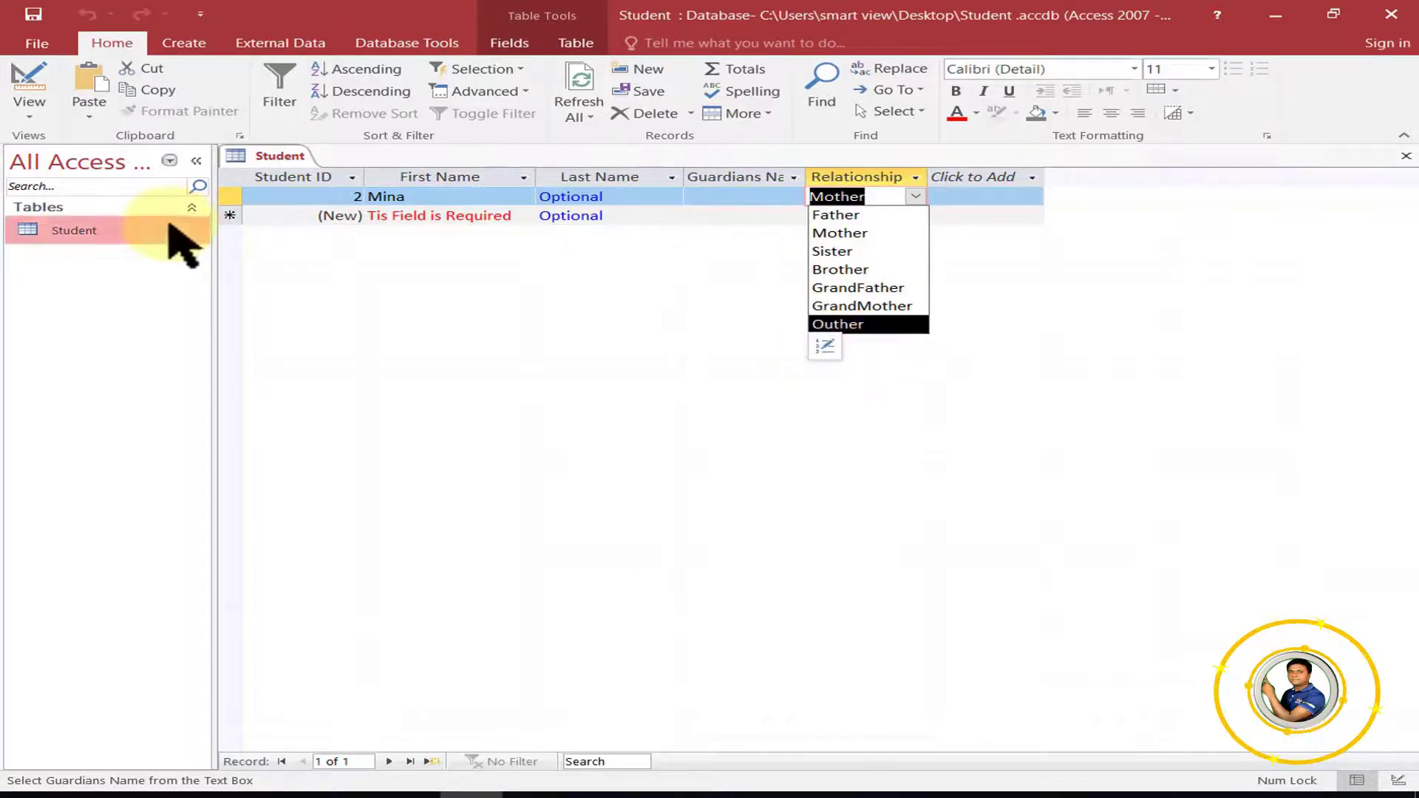
# Step: Return the Student table to Design View, save the design and close the table
pyautogui.click(29, 111)
pyautogui.click(103, 190)
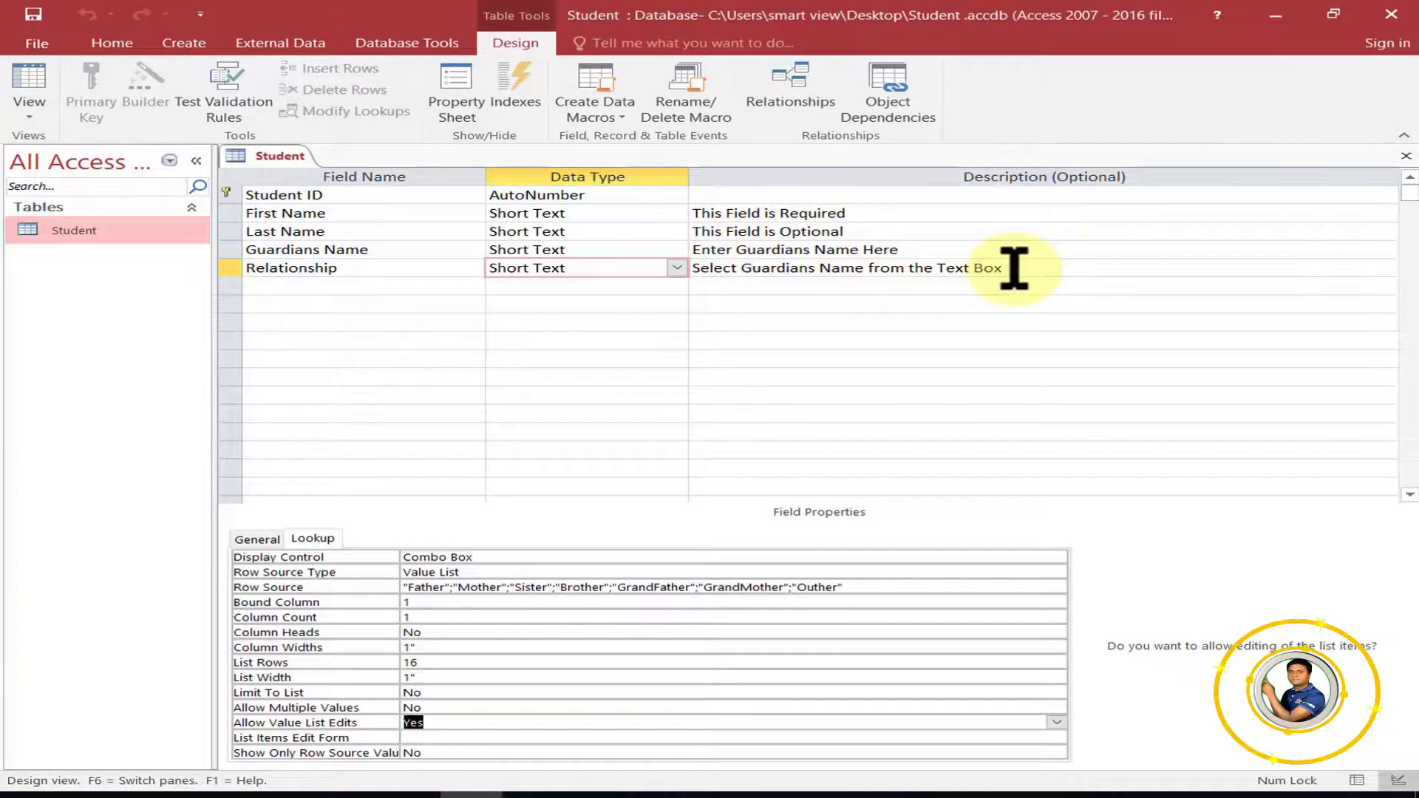
pyautogui.click(28, 10)
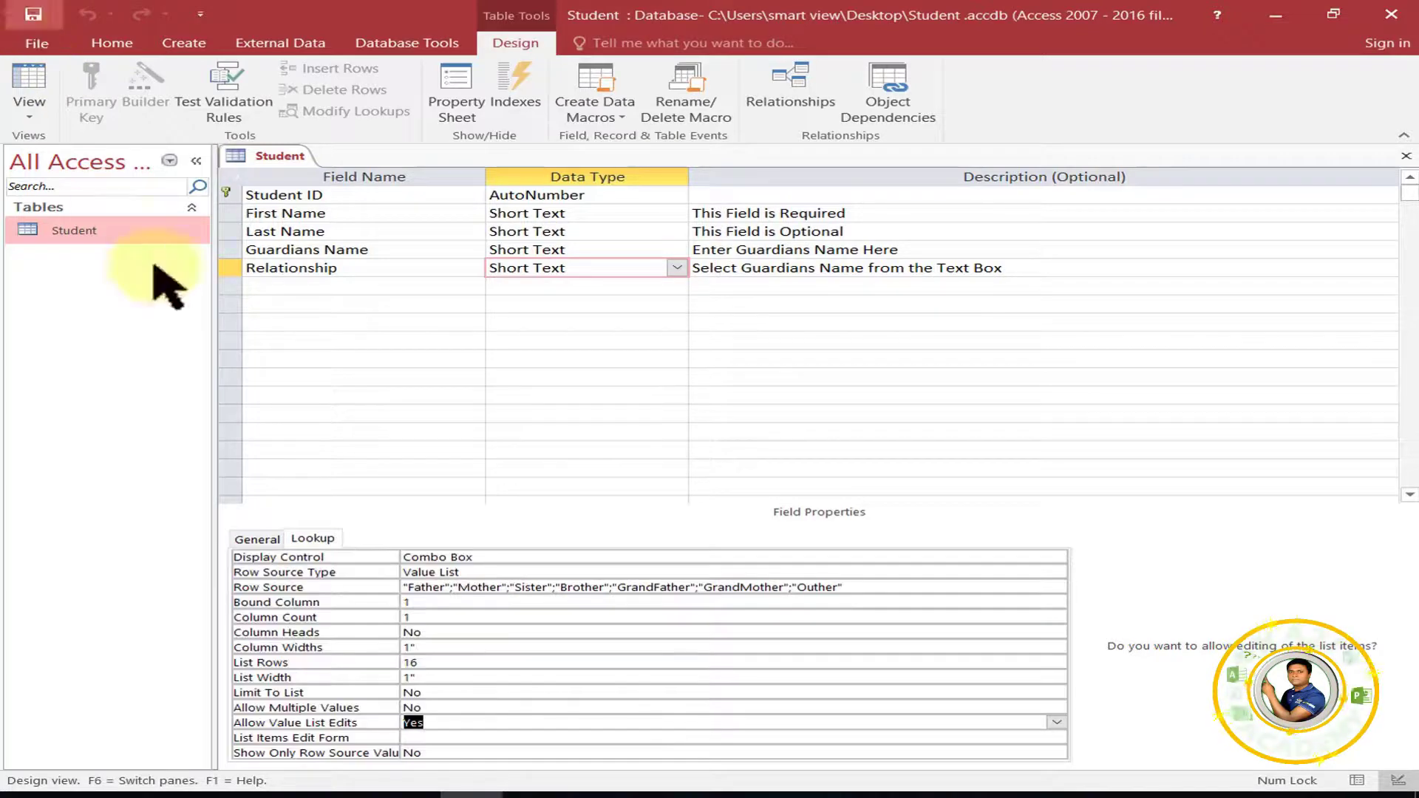
pyautogui.click(1406, 156)
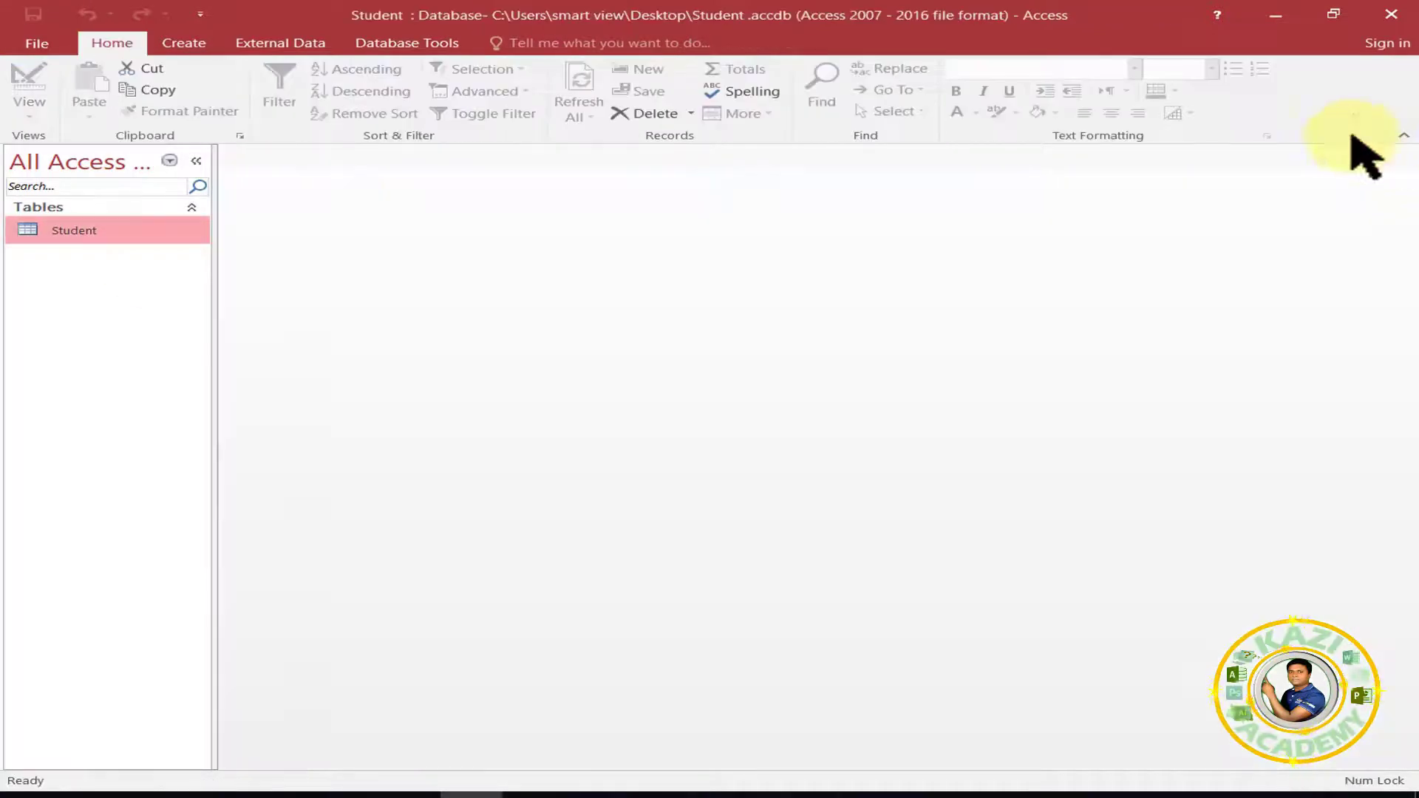
# Step: Reopen the Student table in Datasheet View and sort the records by Student ID from smallest to largest
pyautogui.doubleClick(80, 238)
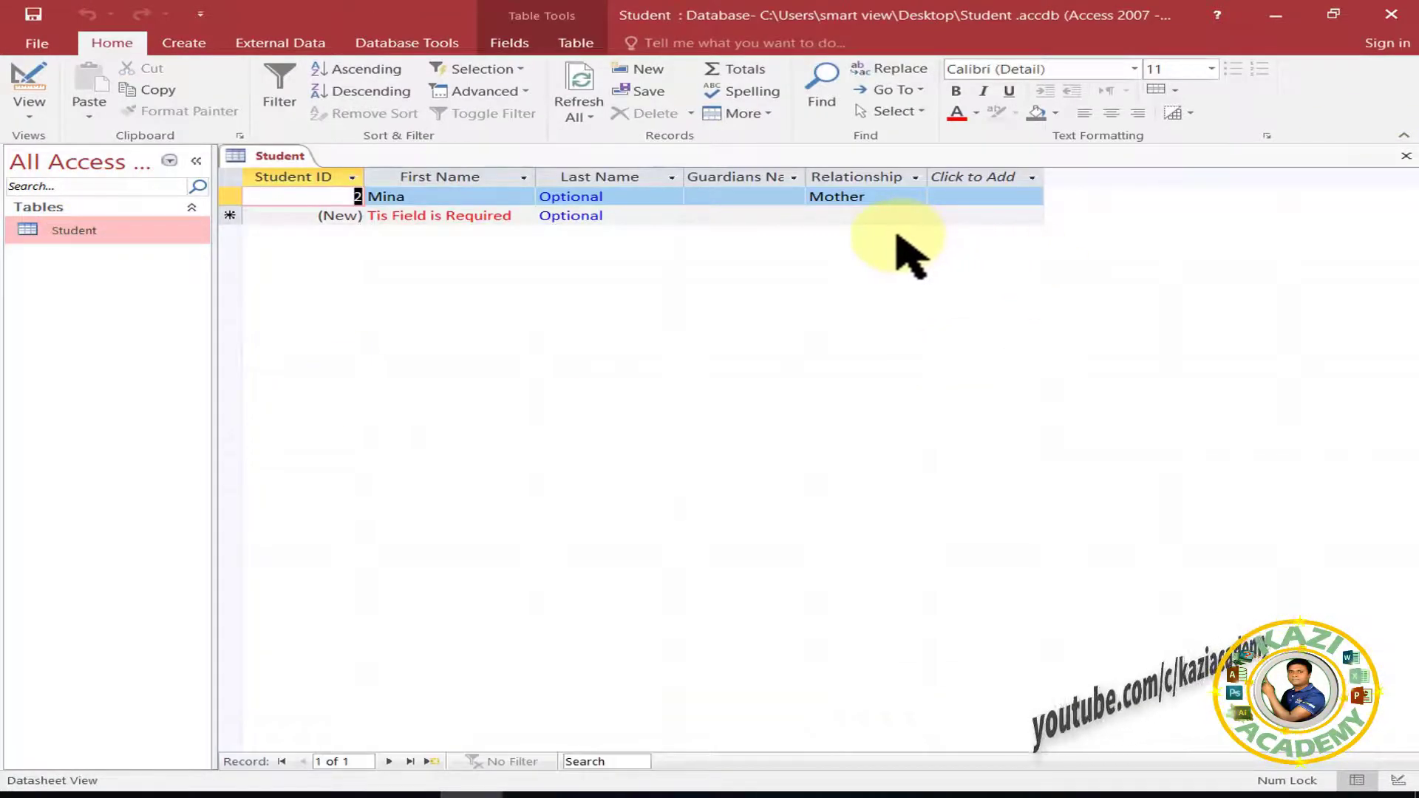
pyautogui.click(650, 196)
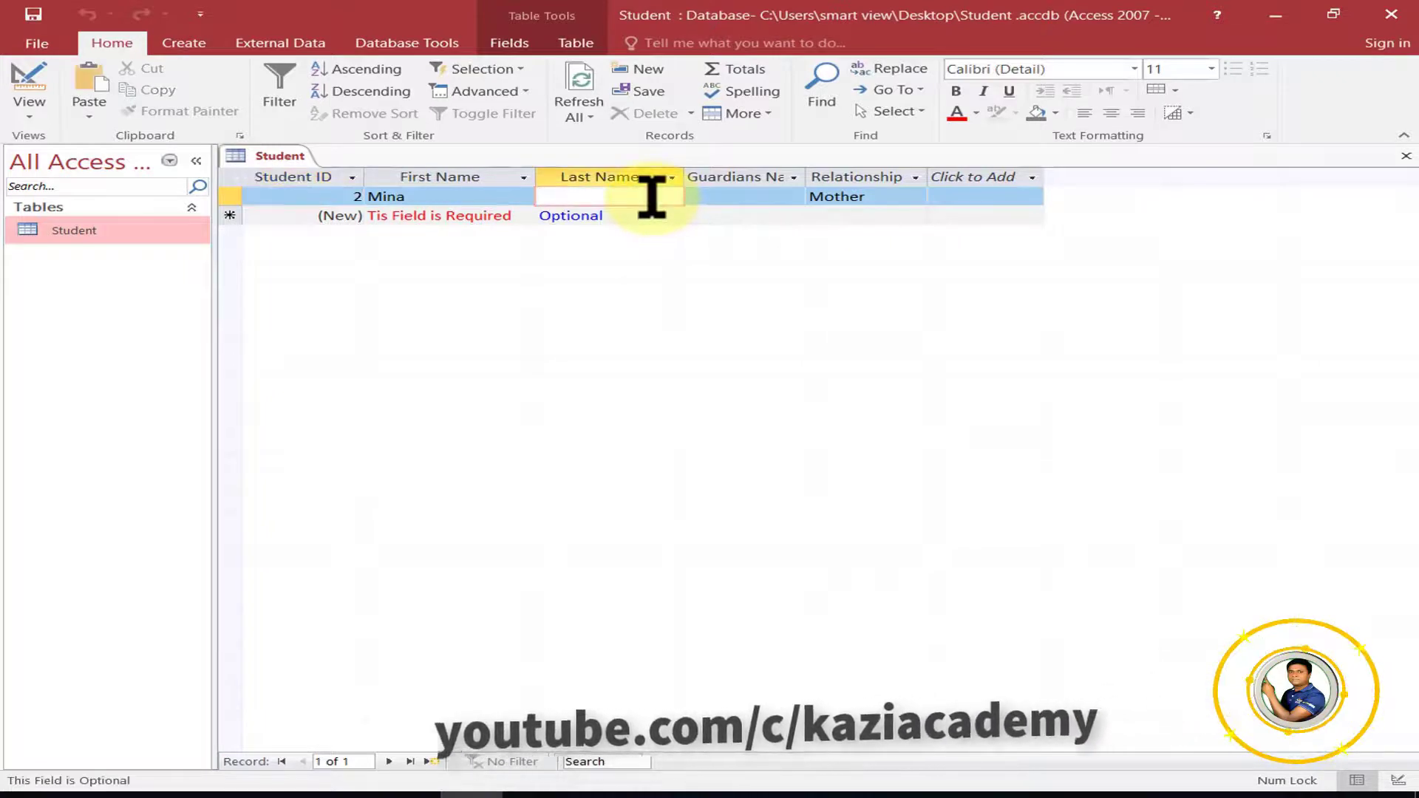
pyautogui.click(346, 197)
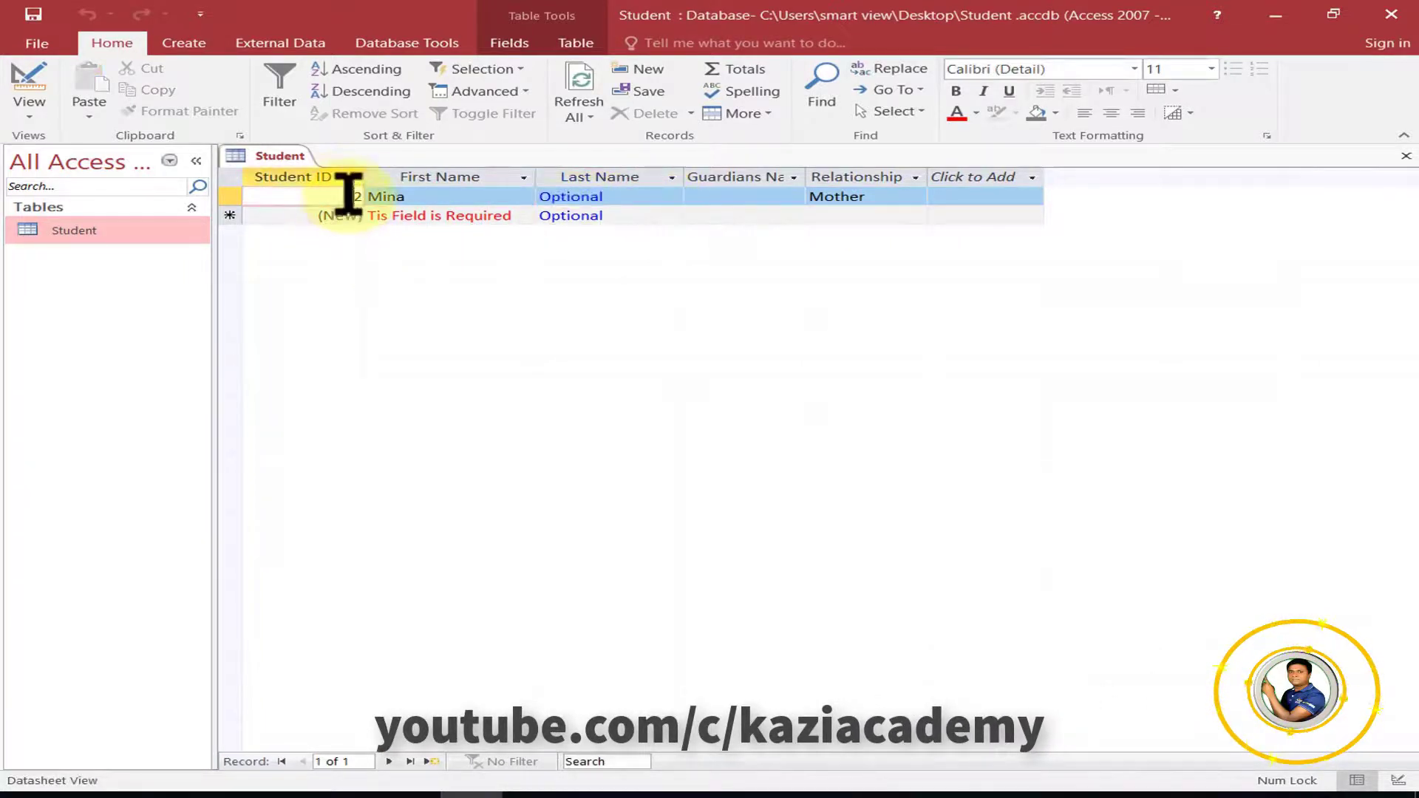
pyautogui.click(354, 178)
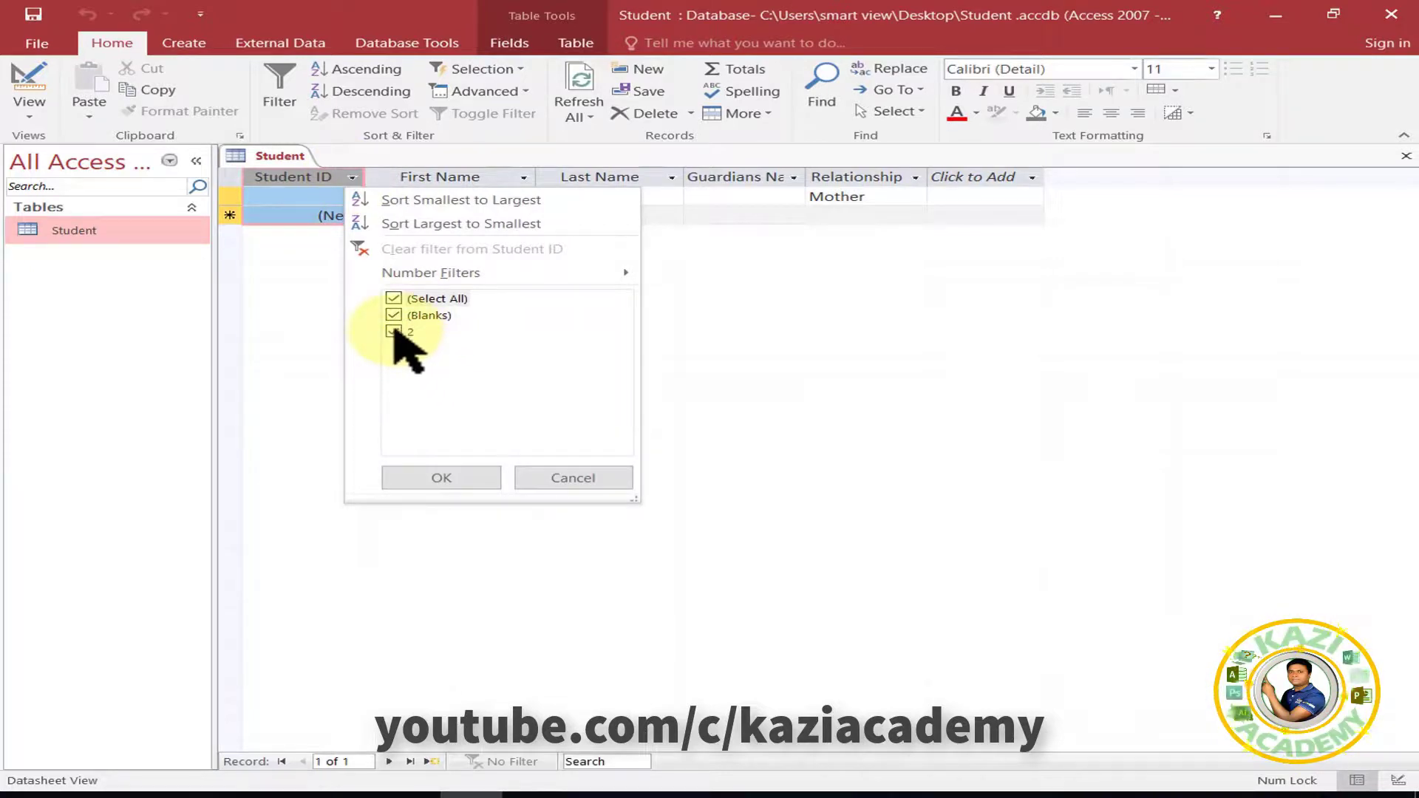
pyautogui.click(406, 201)
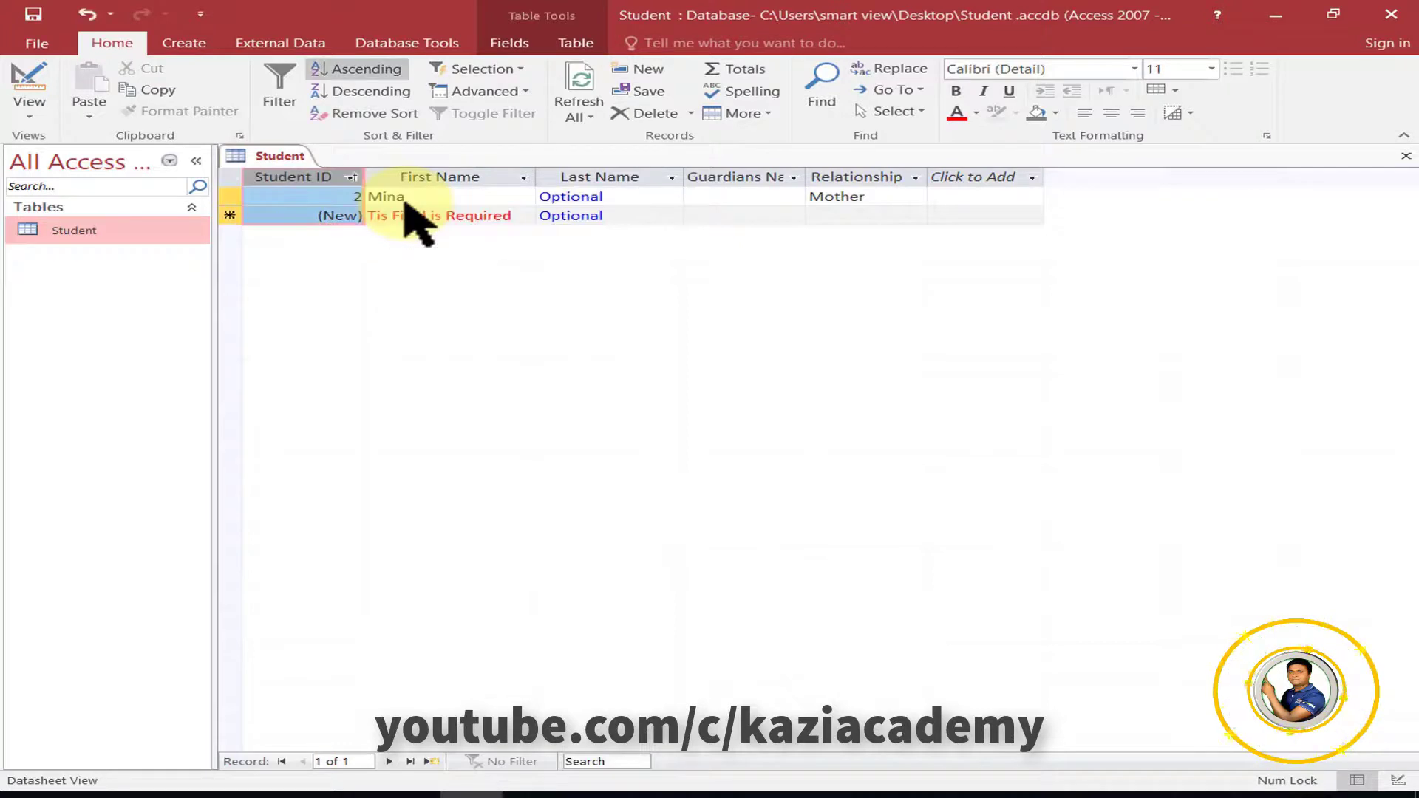
# Step: Try to erase the first record's Student ID, and check the descriptions of its First Name and Guardians Name fields
pyautogui.click(356, 196)
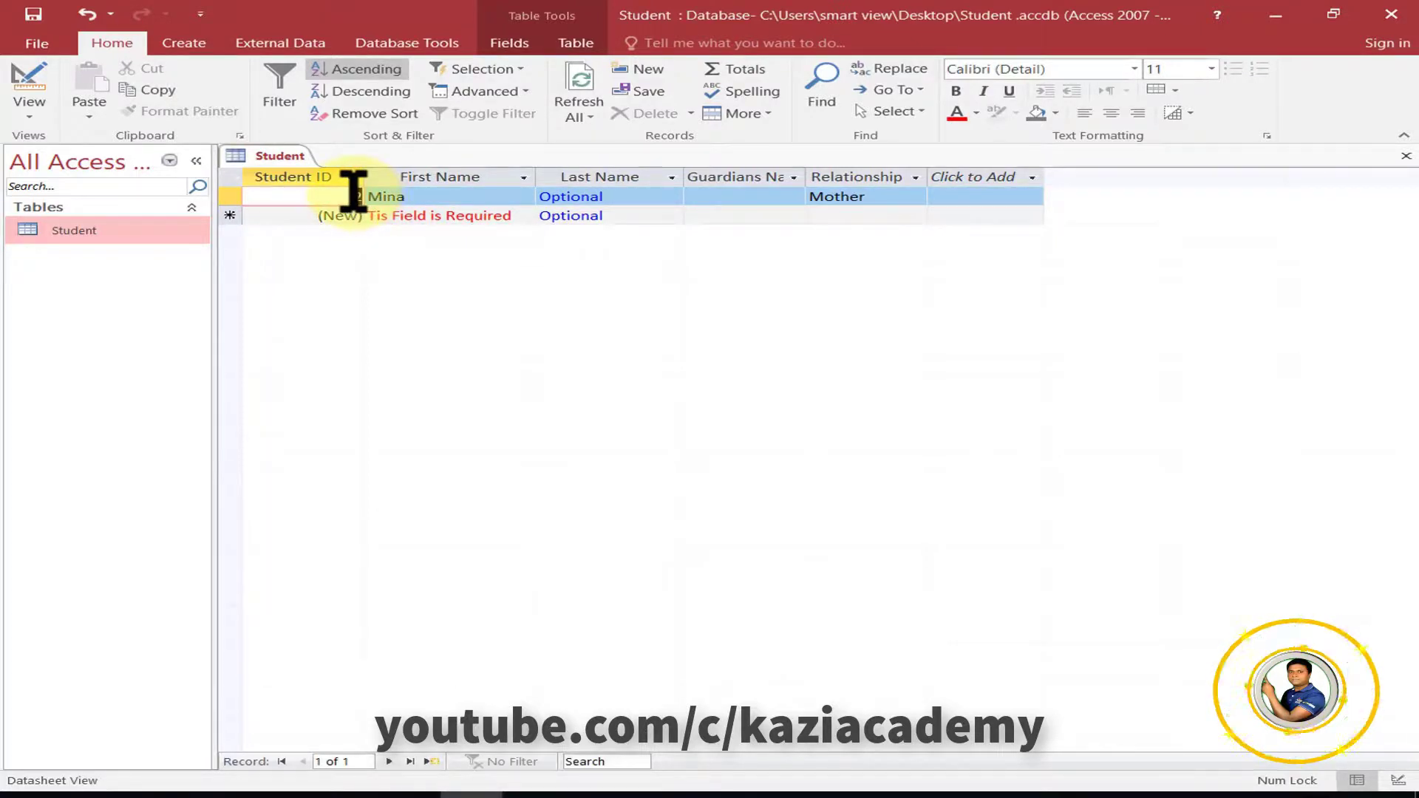
pyautogui.press('BackSpace')
pyautogui.click(421, 196)
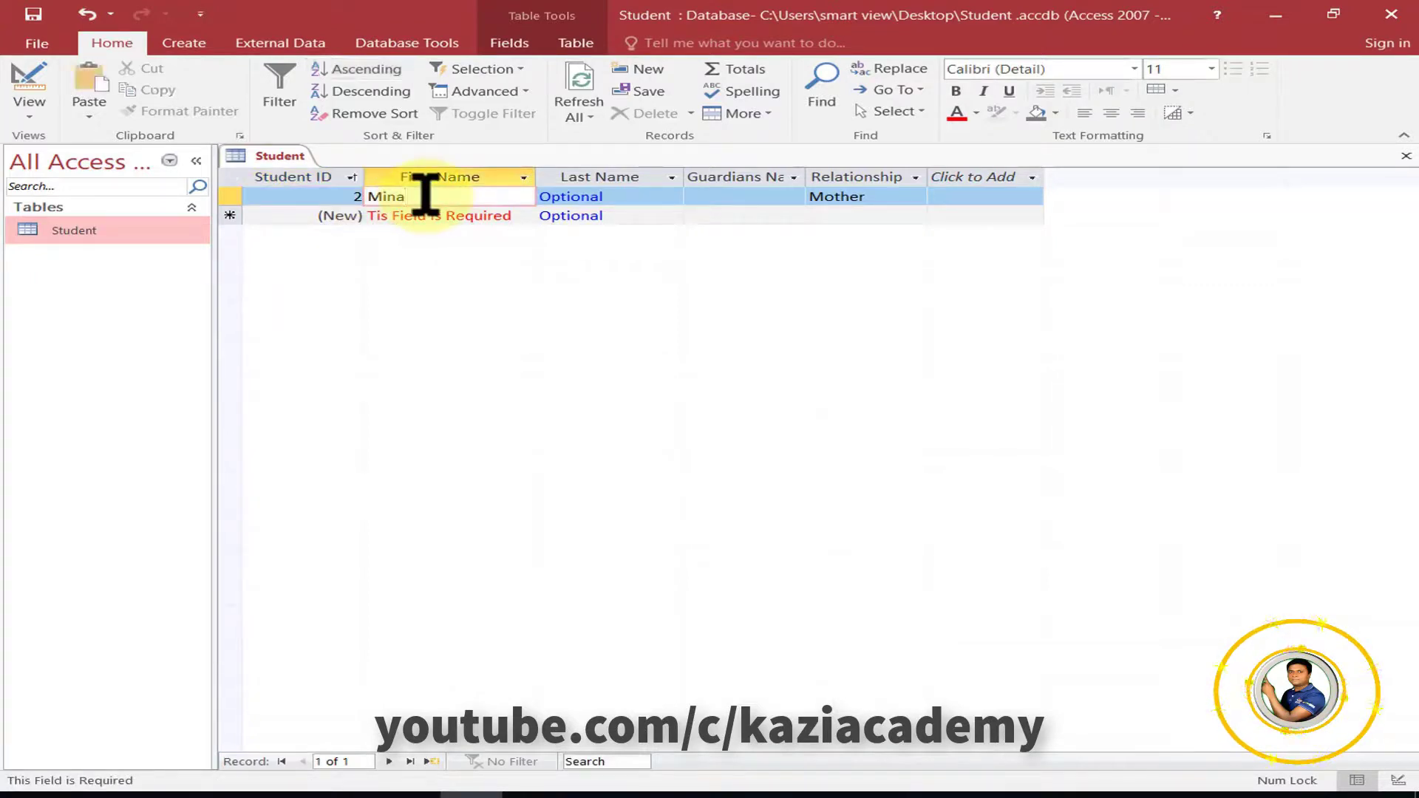
pyautogui.click(706, 198)
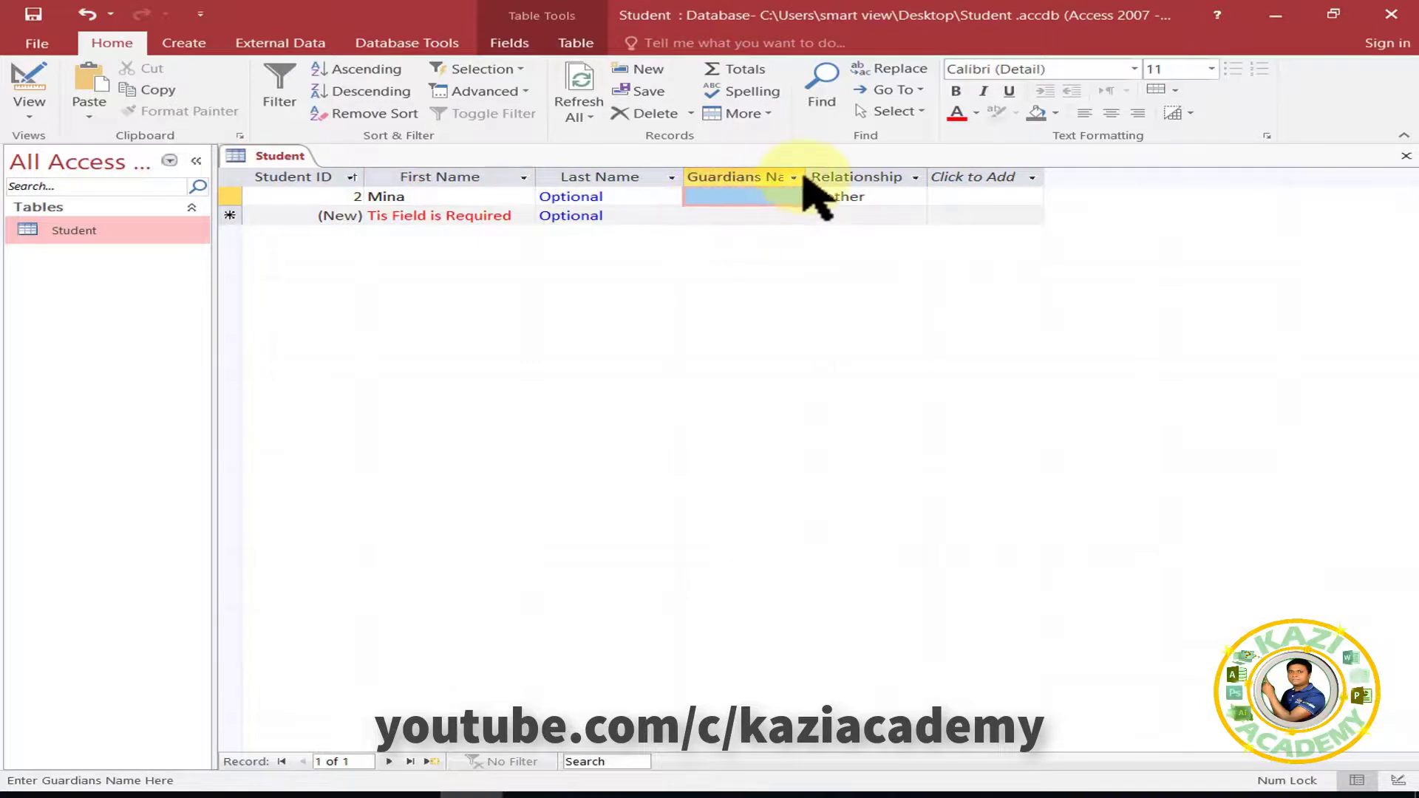
pyautogui.click(748, 193)
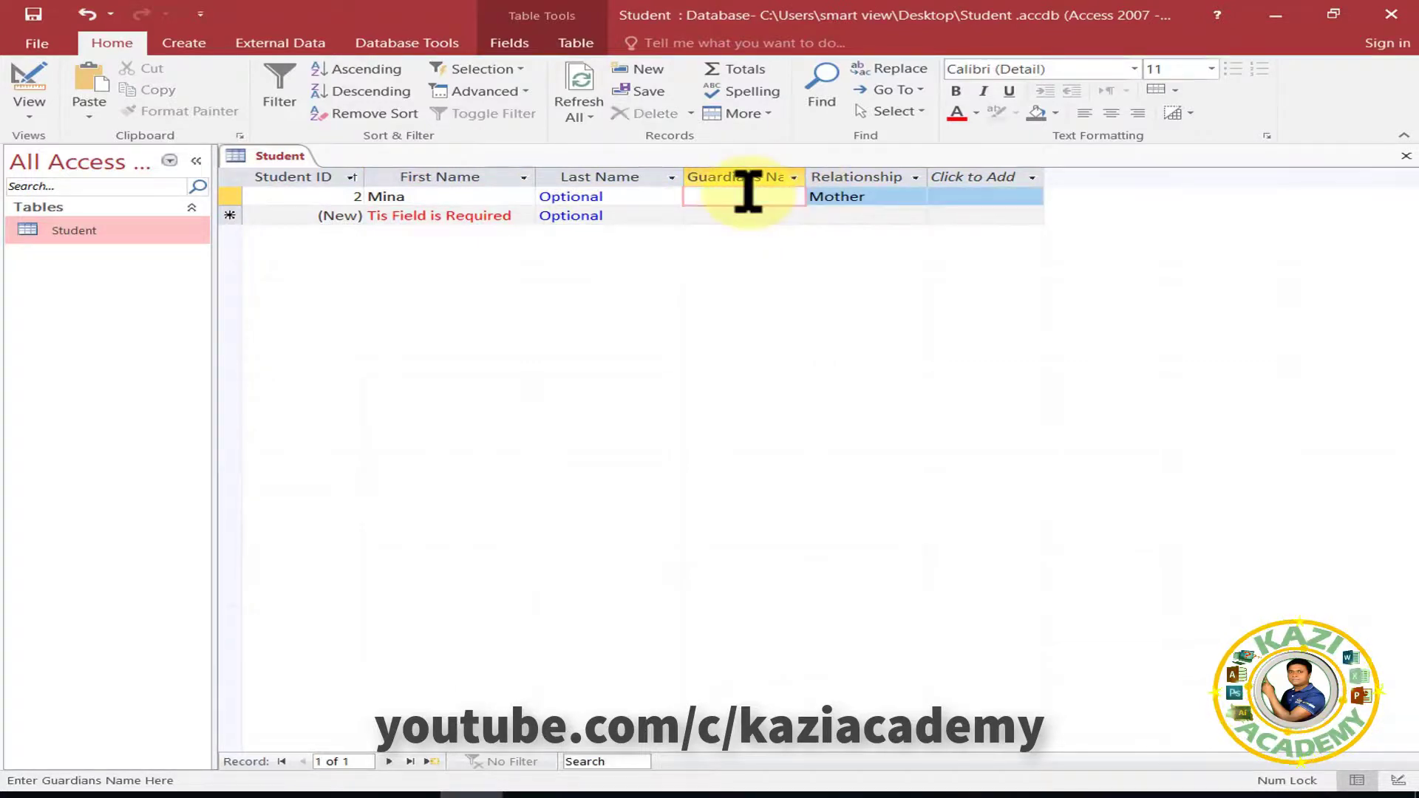